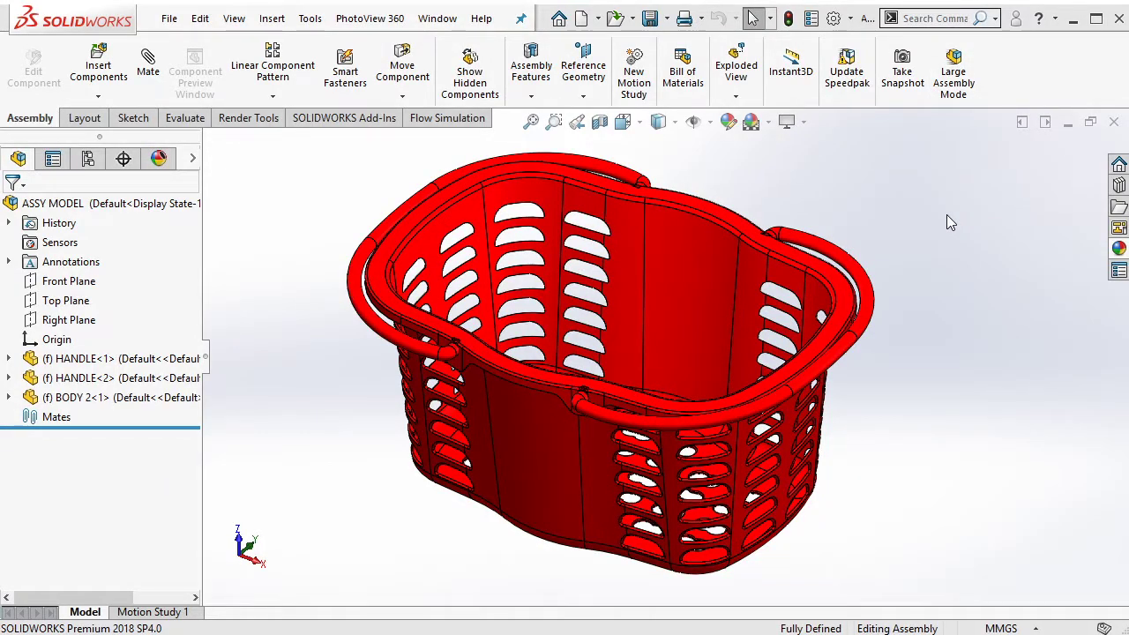
- Orbit and zoom around the red basket assembly to inspect its perforated inner bottom and sides
mouse_move(744, 273)
middle_down()
mouse_move(734, 320)
mouse_move(840, 267)
middle_up()
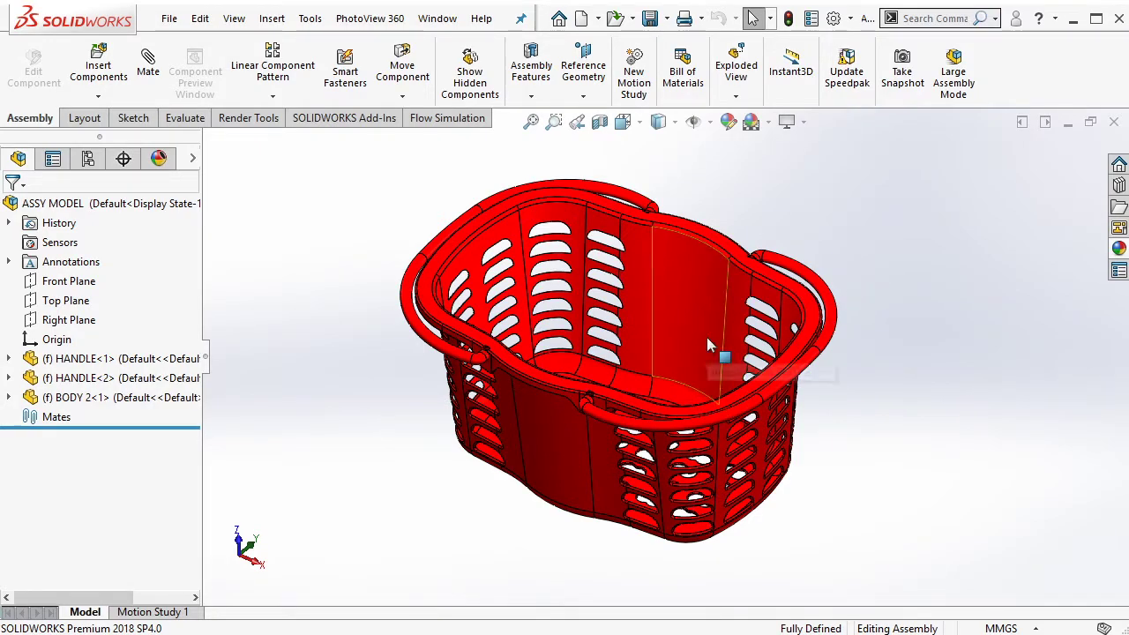
mouse_move(707, 337)
middle_down()
mouse_move(696, 396)
mouse_move(725, 387)
middle_up()
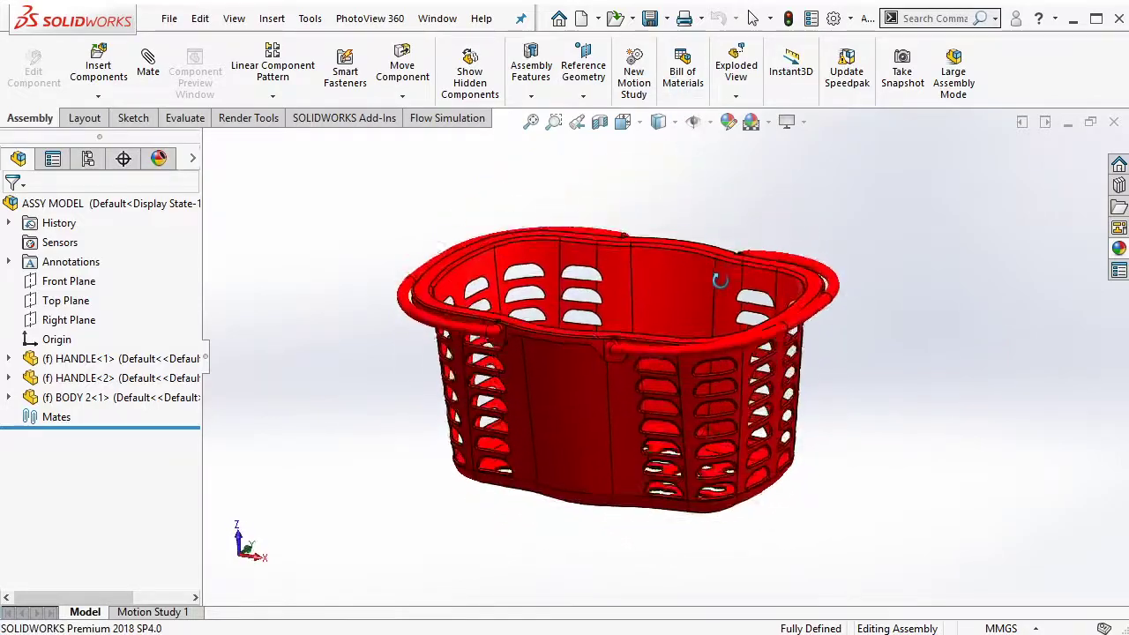
mouse_move(725, 387)
middle_down()
mouse_move(721, 444)
mouse_move(468, 313)
mouse_move(693, 375)
mouse_move(693, 396)
mouse_move(653, 432)
middle_up()
scroll(644, 415, down, 2)
middle_drag(711, 368, 698, 327)
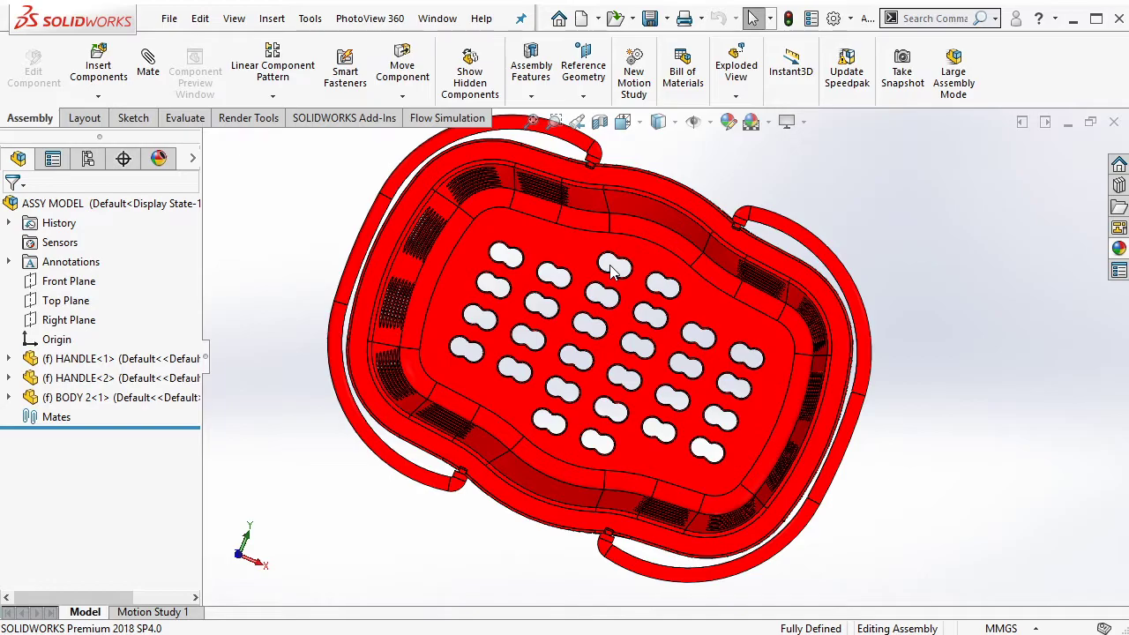
middle_drag(608, 276, 591, 265)
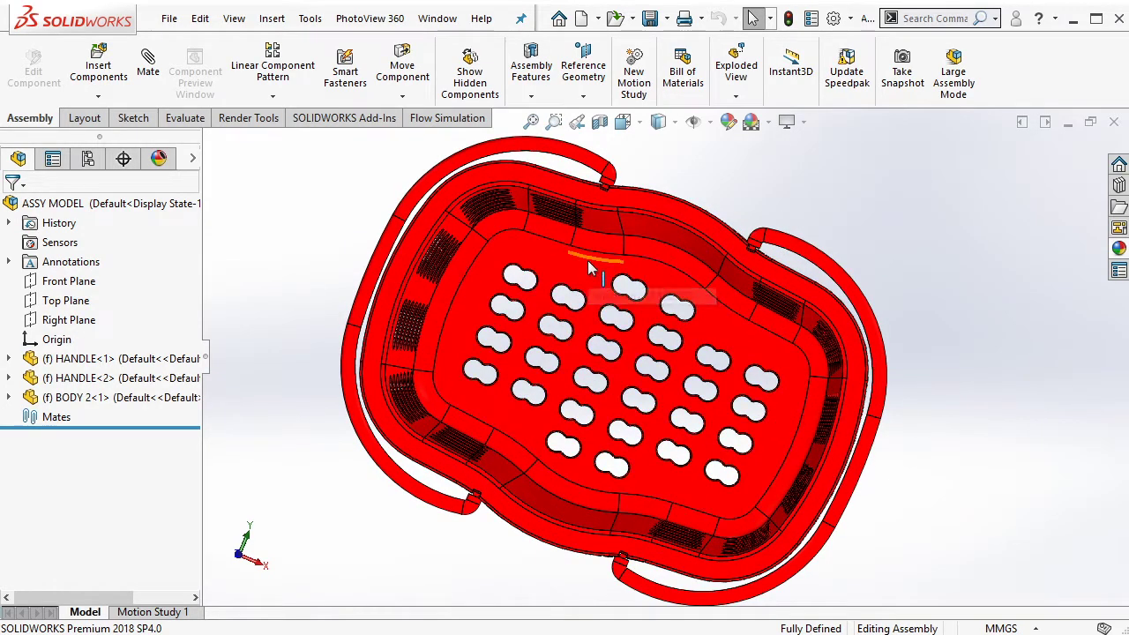
middle_drag(994, 331, 670, 243)
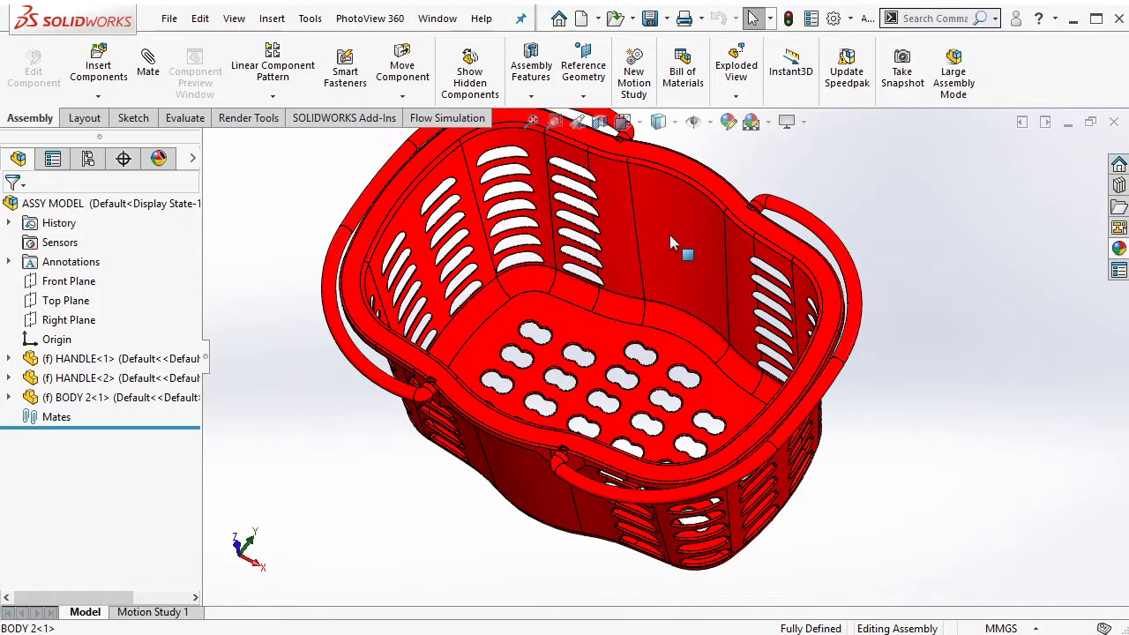
mouse_move(670, 238)
middle_down()
mouse_move(618, 377)
mouse_move(650, 391)
mouse_move(668, 433)
mouse_move(636, 402)
mouse_move(650, 444)
mouse_move(653, 340)
mouse_move(688, 182)
mouse_move(697, 267)
middle_up()
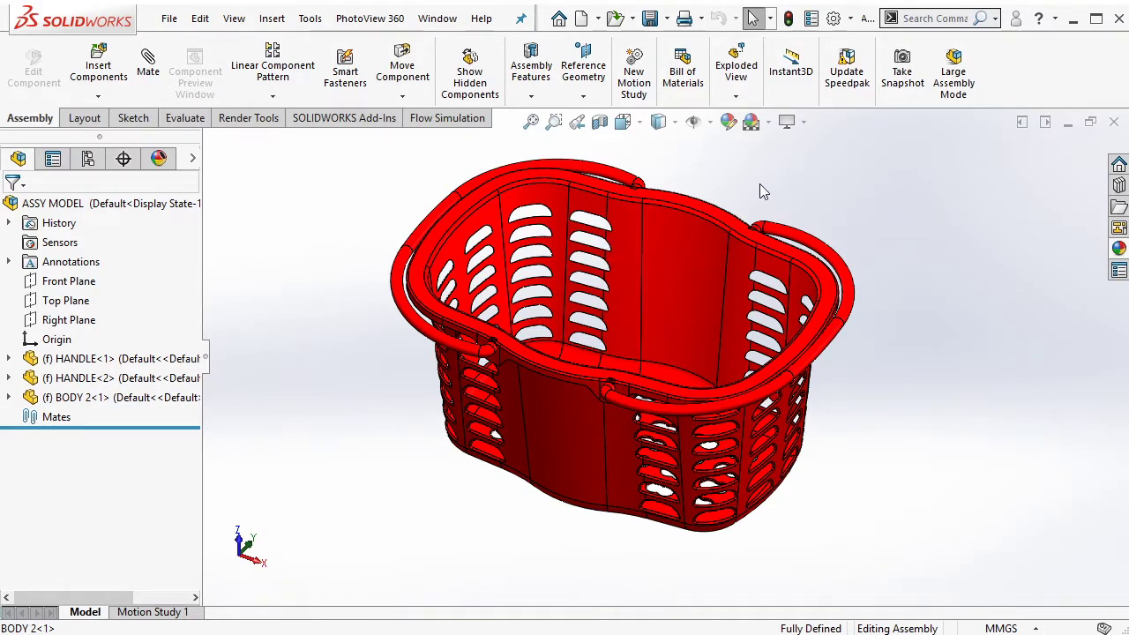
- On the GrabCAD Keranjang kecil page, like the model (12 likes), then minimize the browser
key(alt+Tab)
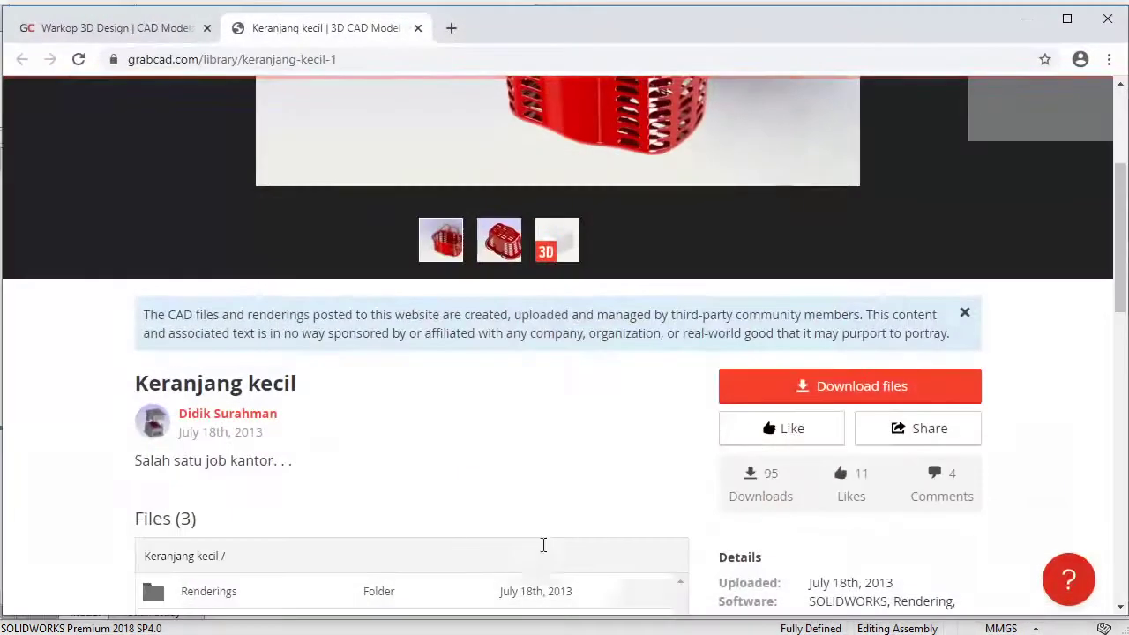
scroll(519, 427, up, 1)
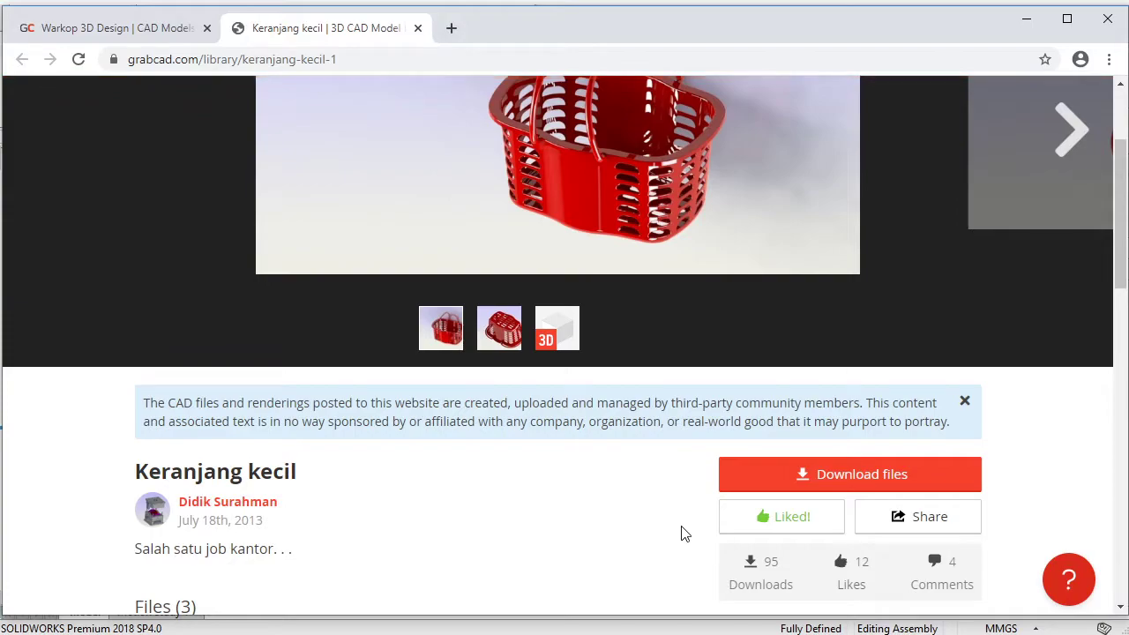
scroll(565, 519, up, 1)
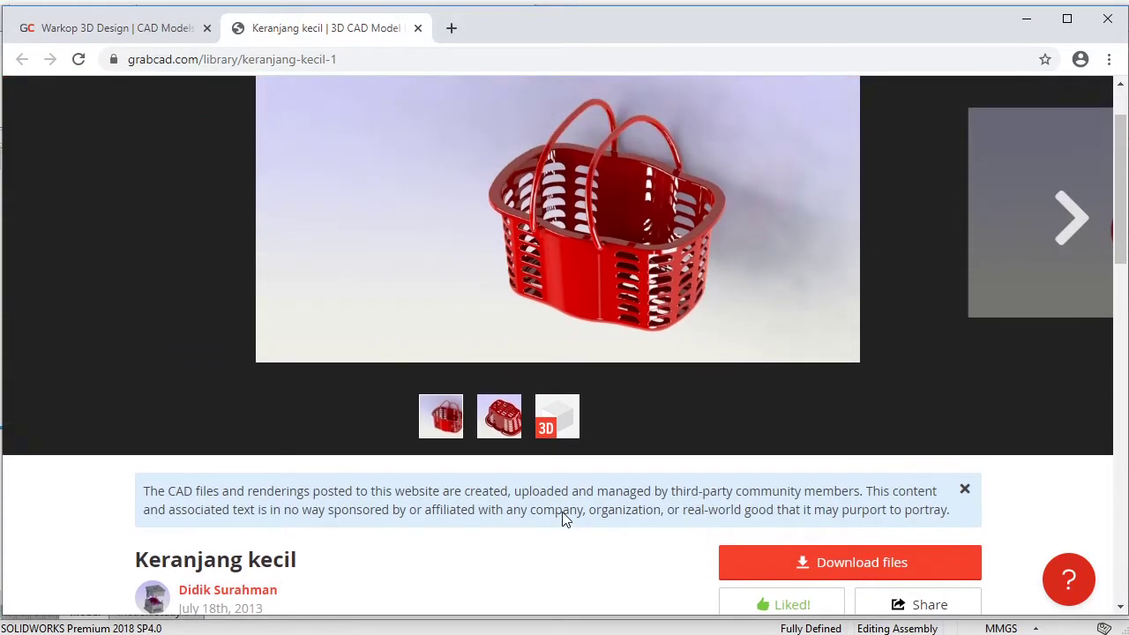
click(1028, 28)
mouse_move(642, 338)
middle_down()
mouse_move(735, 389)
mouse_move(738, 477)
mouse_move(691, 525)
middle_up()
scroll(738, 477, down, 3)
scroll(685, 324, down, 5)
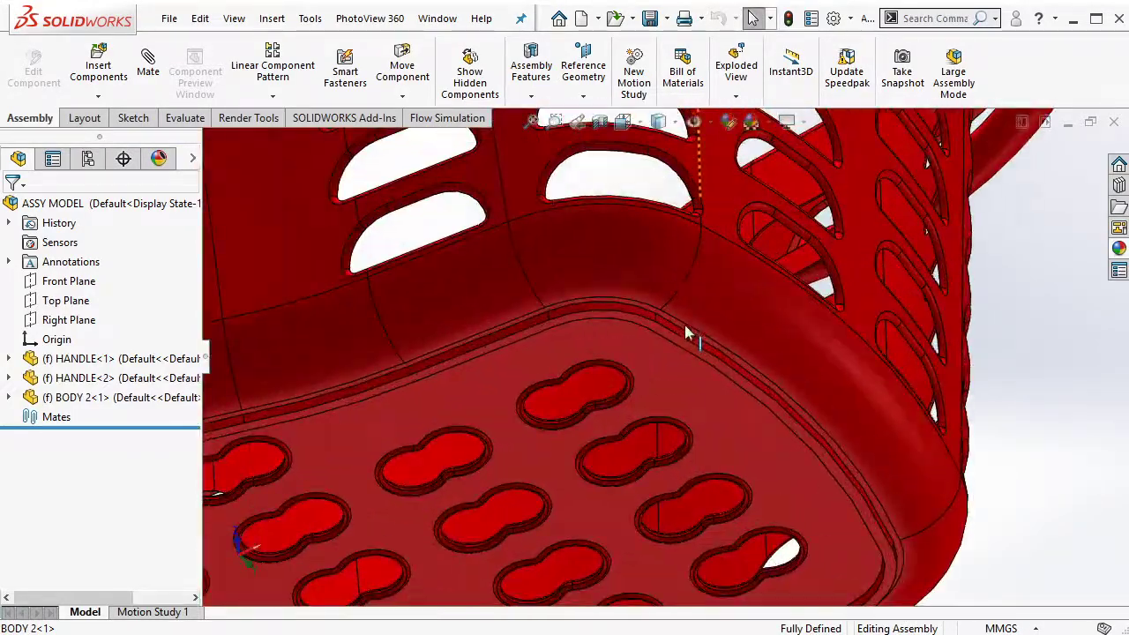
scroll(685, 324, down, 2)
scroll(634, 251, down, 2)
mouse_move(567, 262)
middle_down()
mouse_move(590, 232)
mouse_move(516, 302)
mouse_move(605, 290)
mouse_move(412, 307)
mouse_move(600, 272)
mouse_move(533, 313)
middle_up()
scroll(533, 313, down, 5)
scroll(512, 370, down, 5)
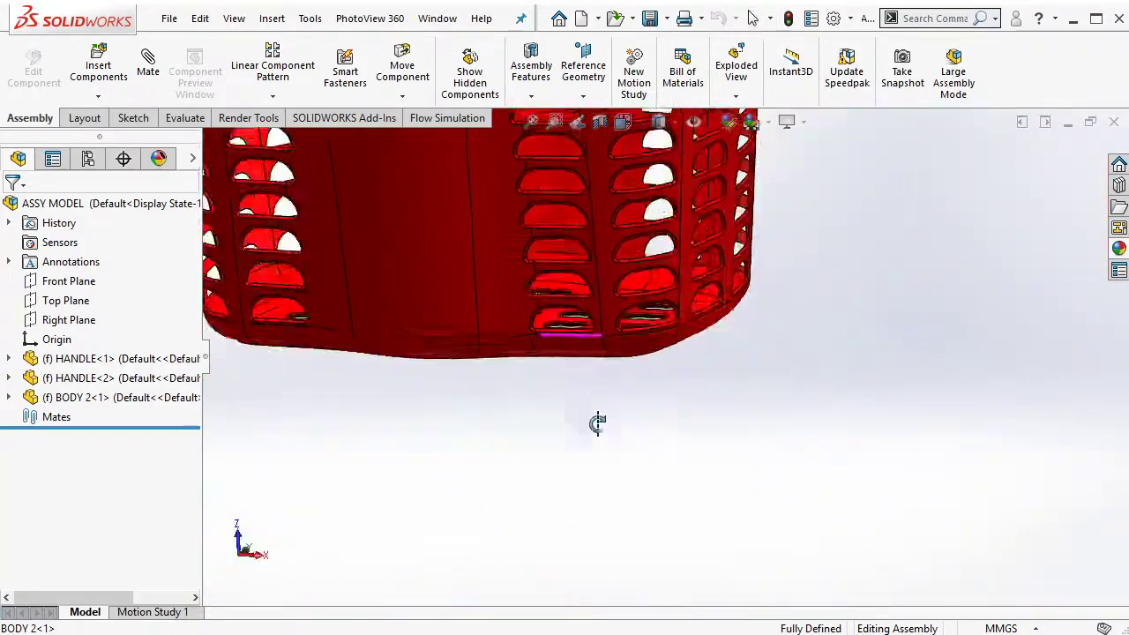
mouse_move(597, 421)
middle_down()
mouse_move(667, 234)
mouse_move(635, 270)
middle_up()
scroll(668, 234, up, 2)
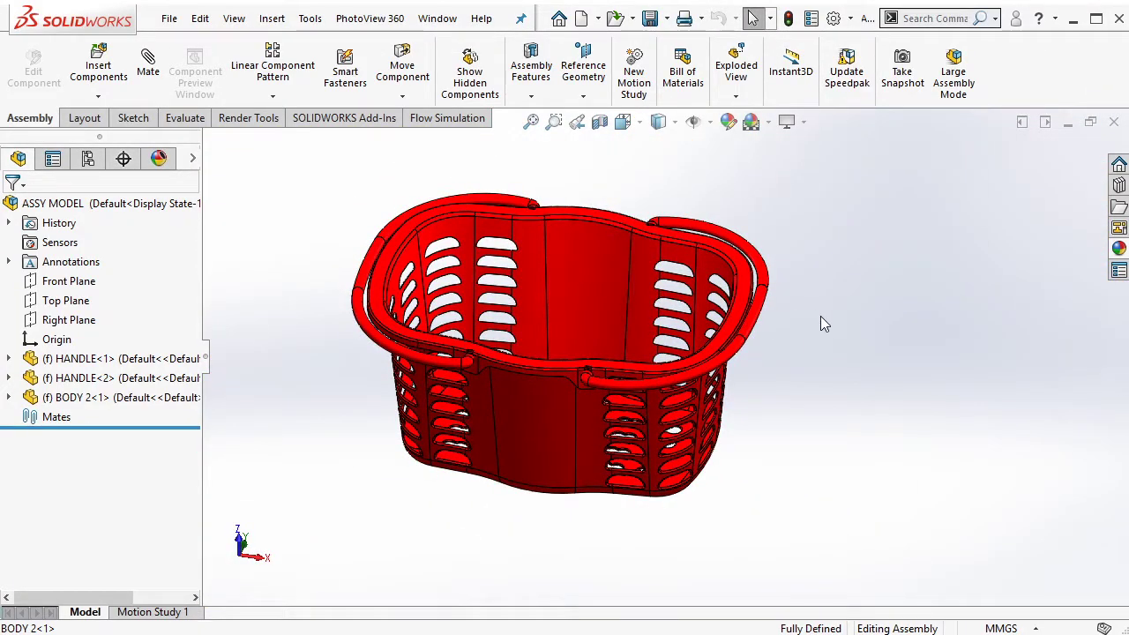
click(601, 282)
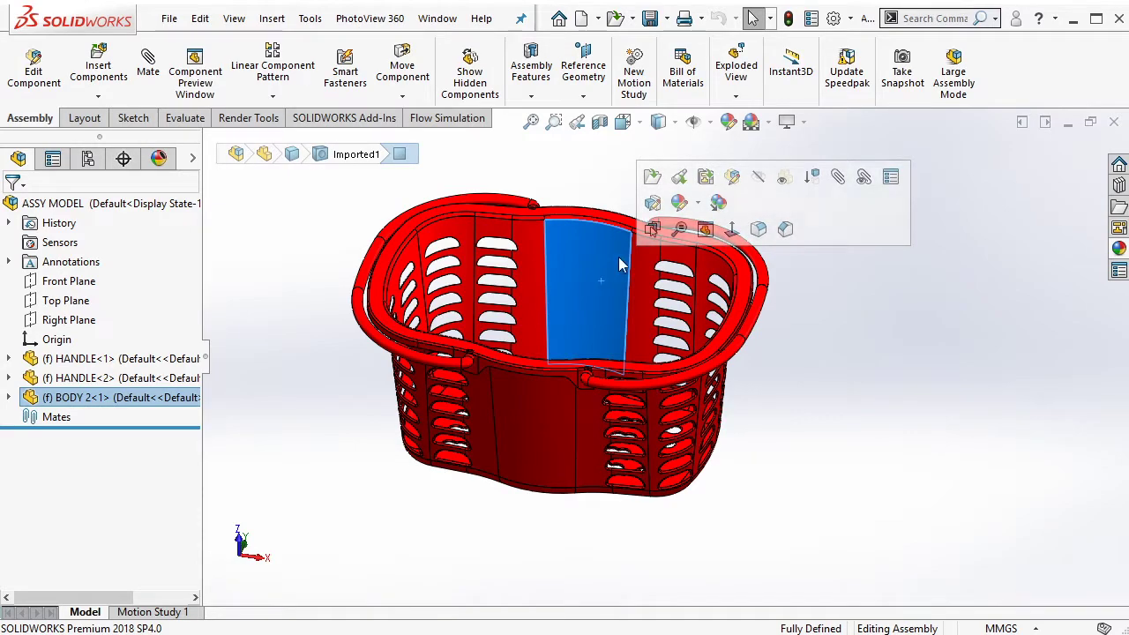
click(734, 179)
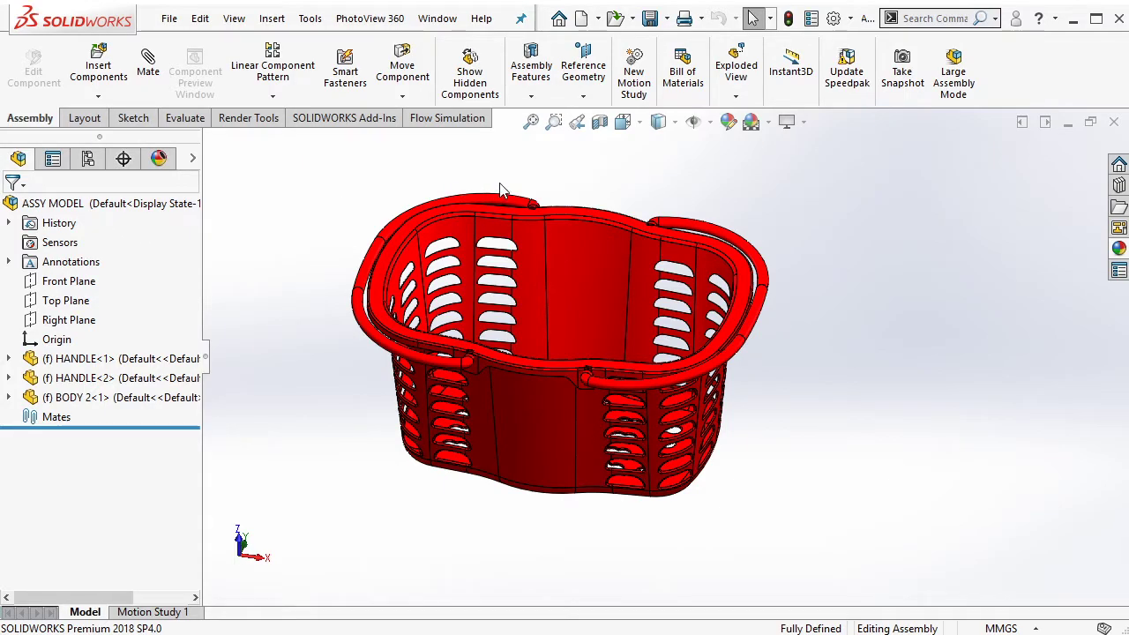
- Edit the BODY 2 basket part in place within the assembly and zoom onto a side panel
click(556, 277)
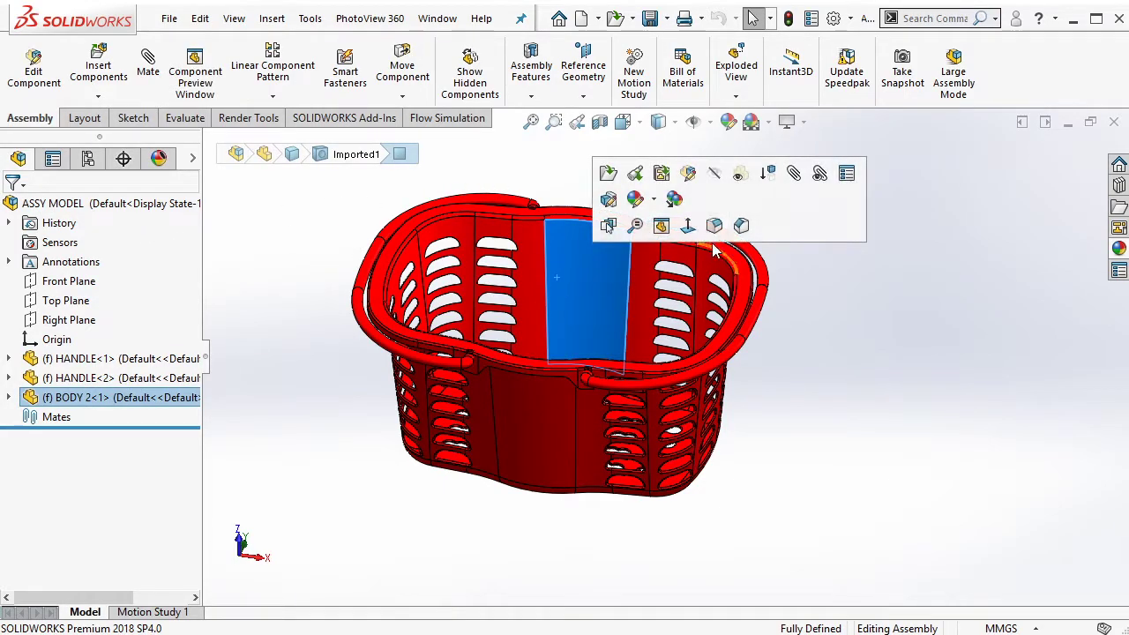
click(697, 181)
middle_drag(696, 184, 383, 360)
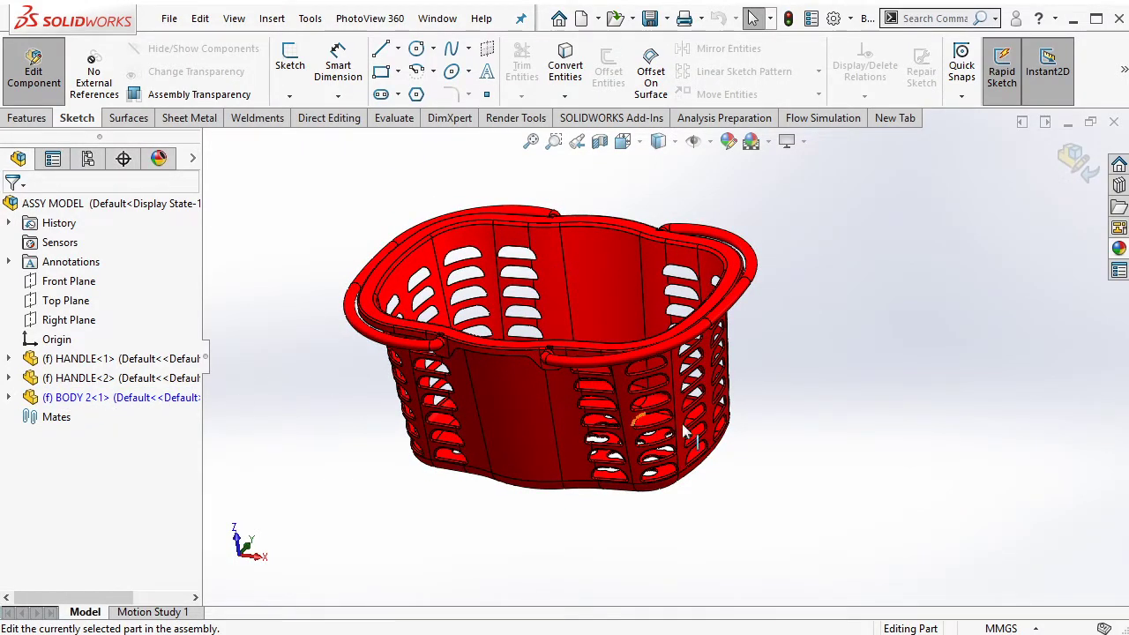
scroll(685, 432, down, 5)
mouse_move(686, 432)
middle_down()
mouse_move(575, 369)
mouse_move(670, 382)
middle_up()
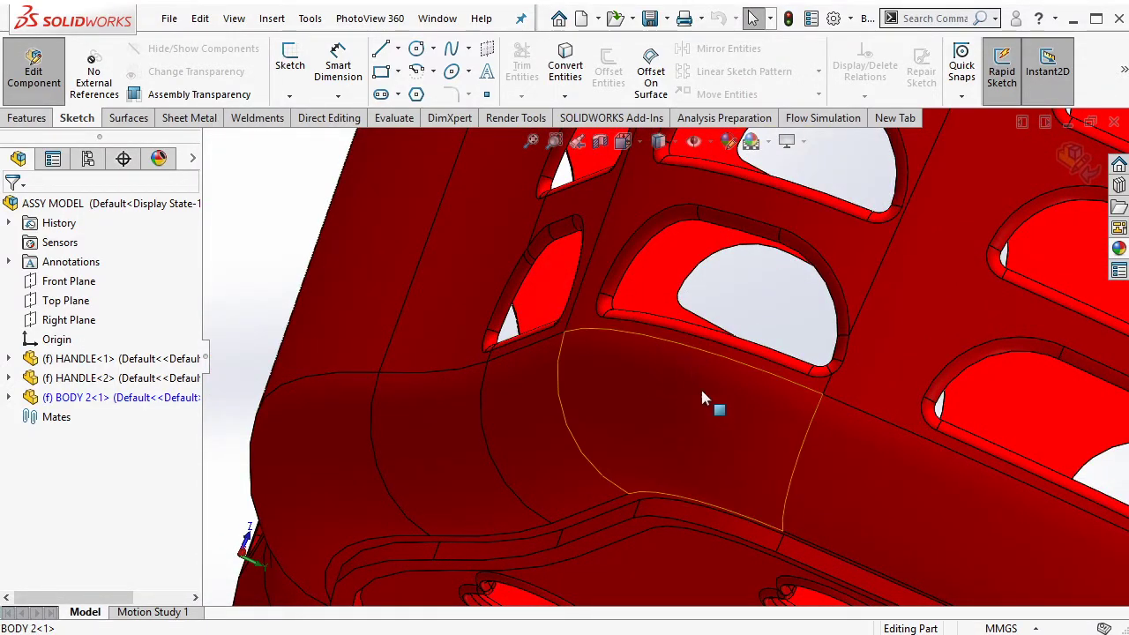
middle_drag(680, 371, 418, 219)
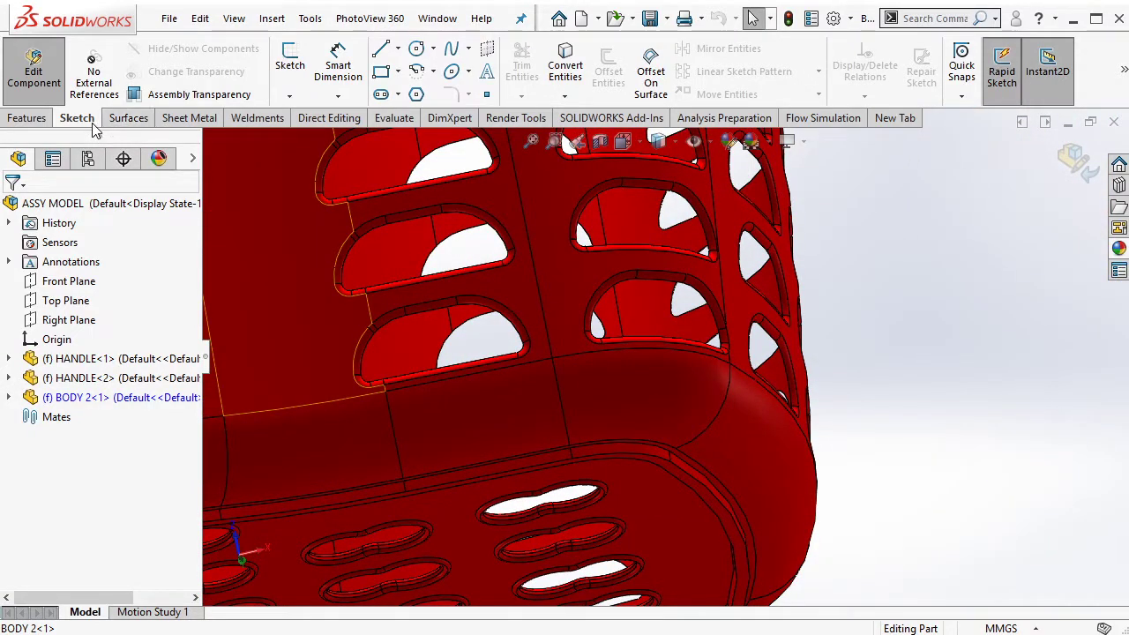
click(290, 97)
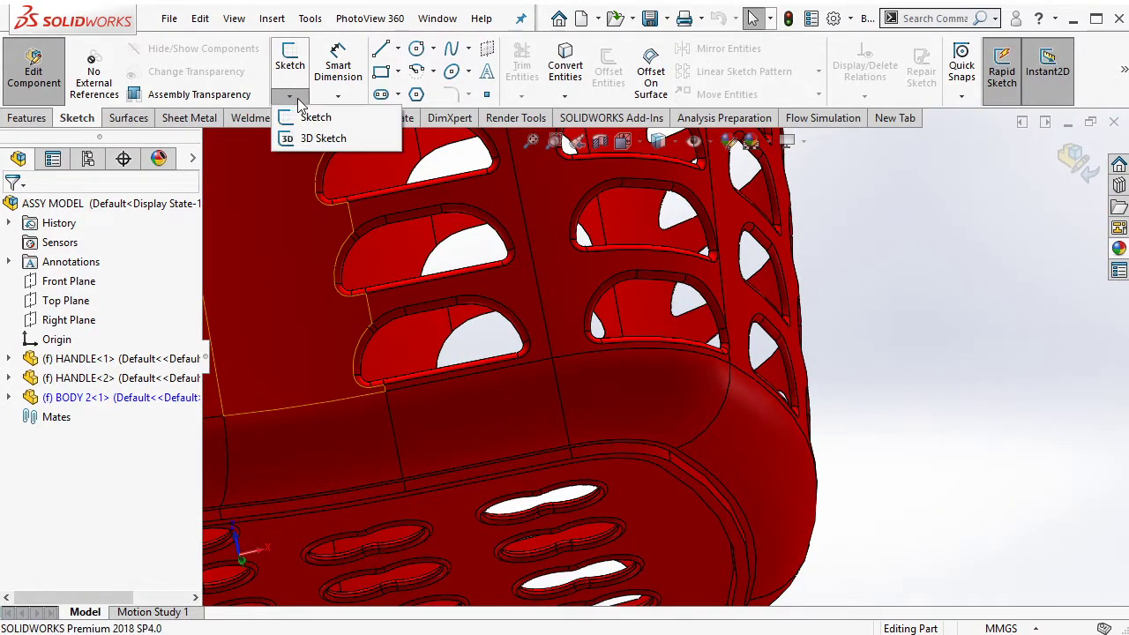
- Start a 3D sketch on BODY 2 and draw a centerline across the curved corner
click(322, 138)
click(398, 49)
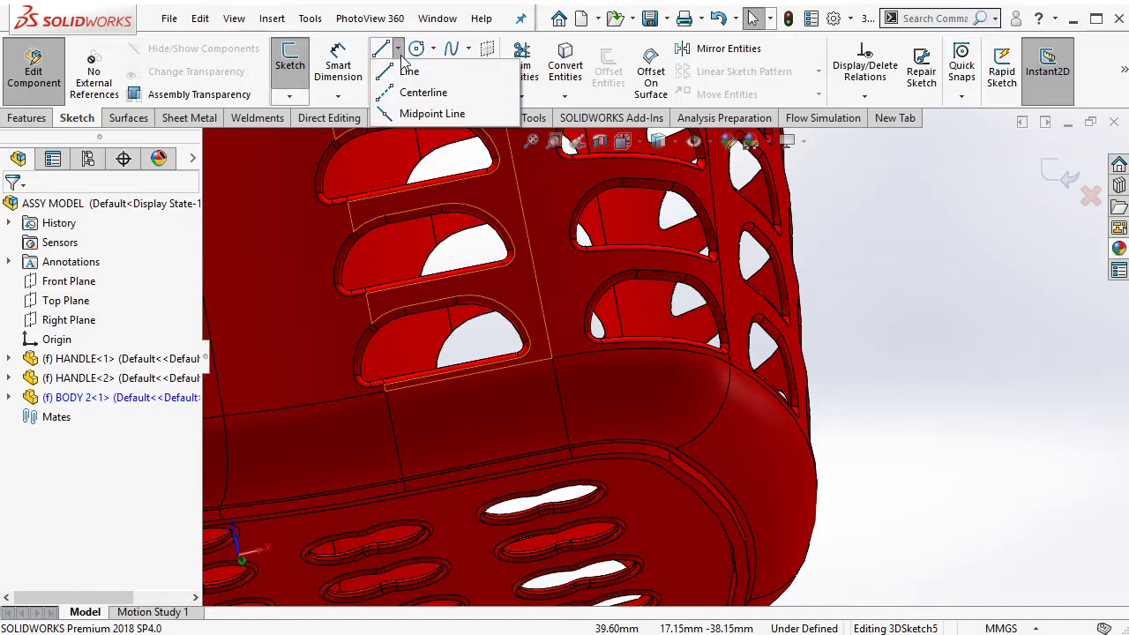
click(427, 96)
scroll(644, 344, down, 5)
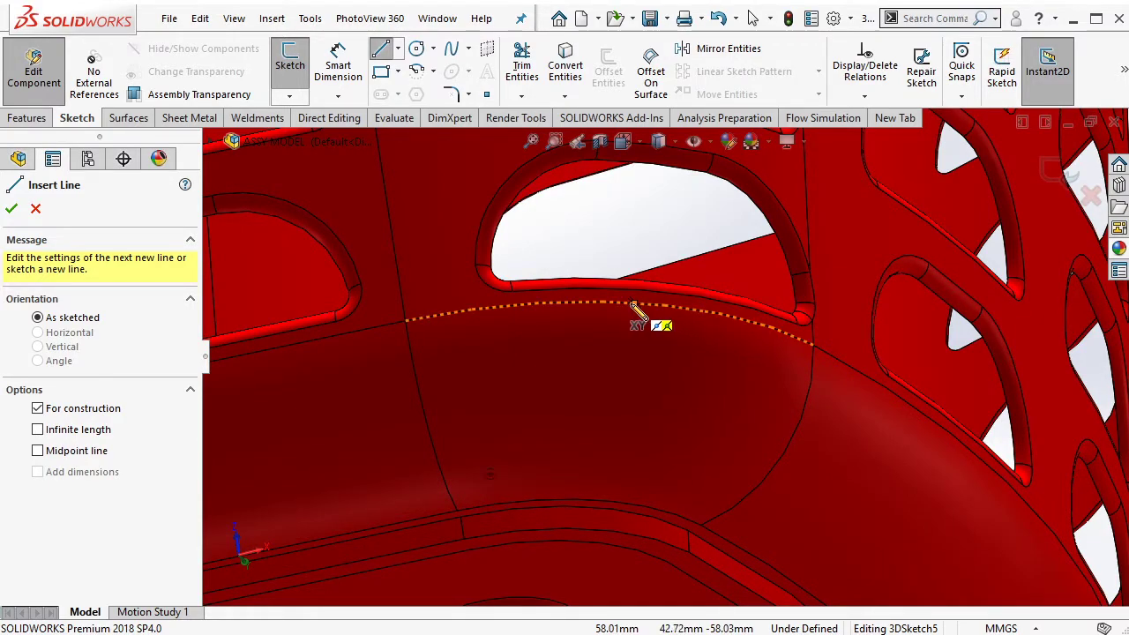
click(635, 304)
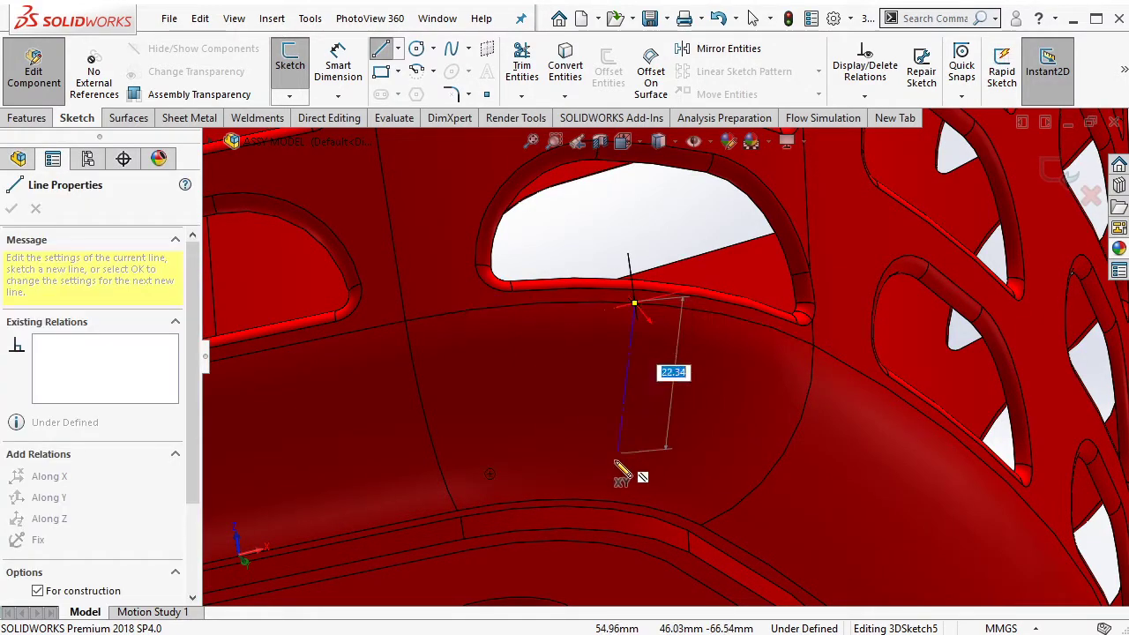
click(596, 502)
key(Escape)
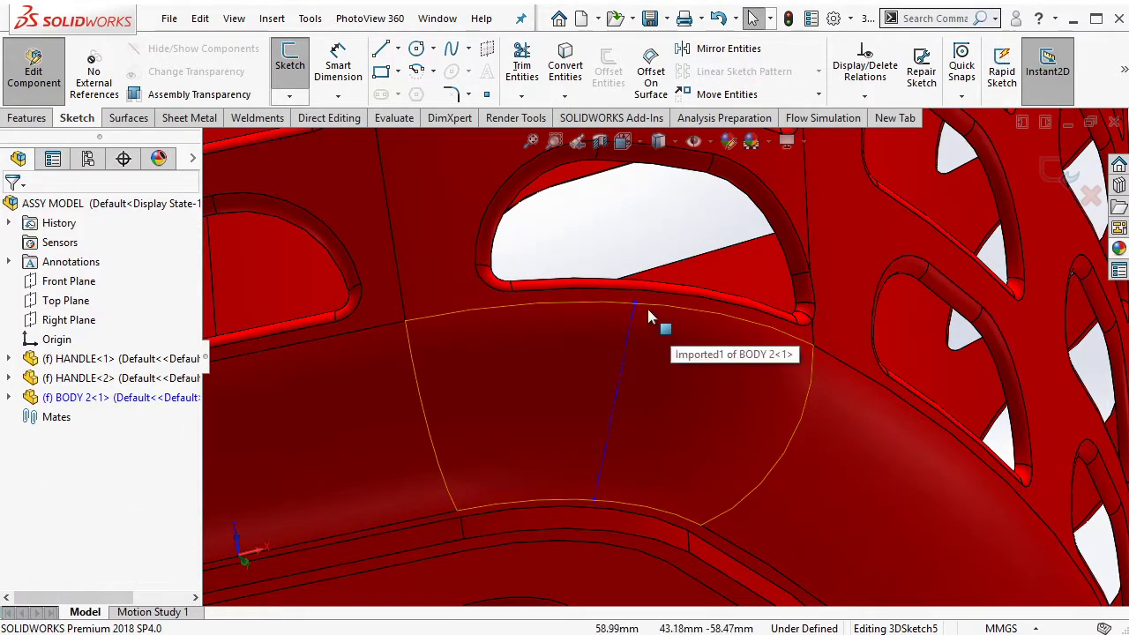
- Fix both endpoints of the 13.45 mm corner centerline so it is fully defined
click(634, 305)
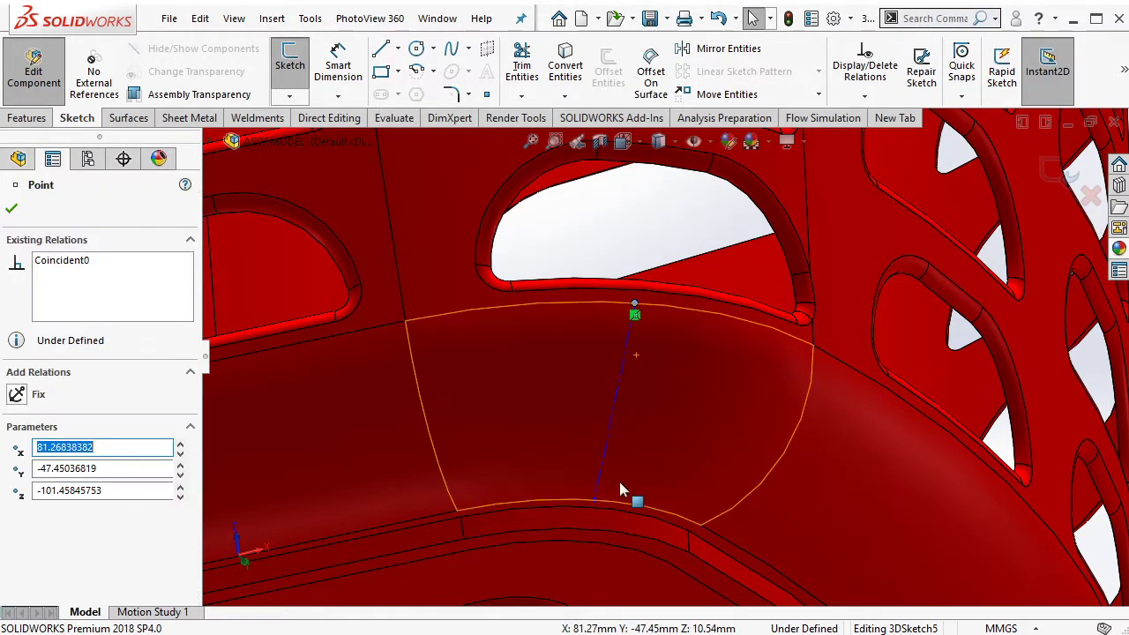
ctrl+click(595, 500)
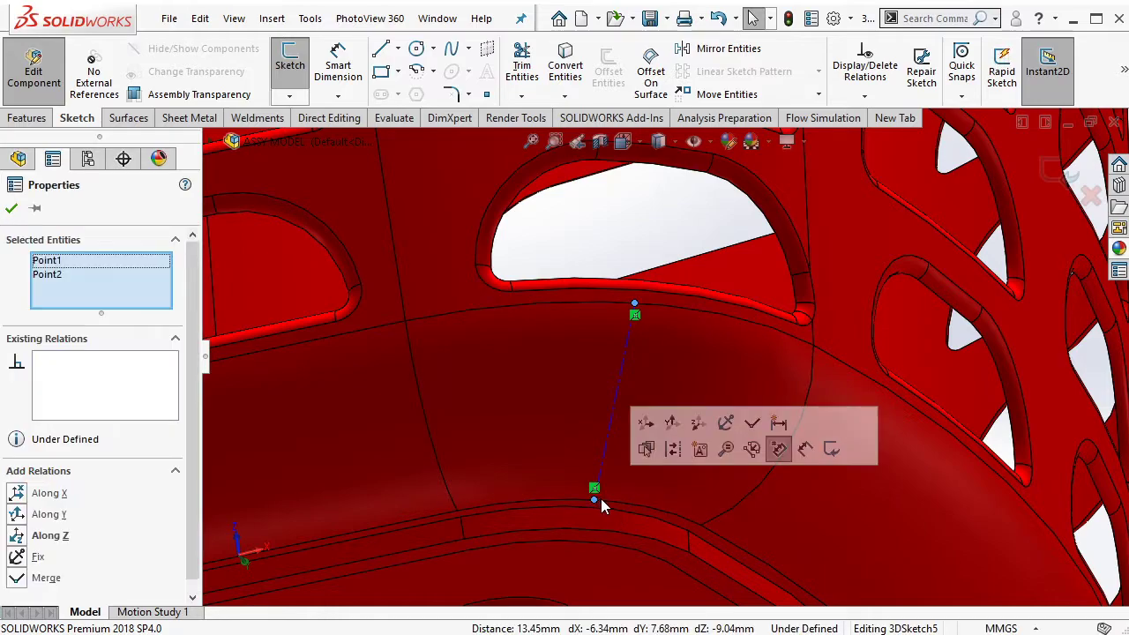
click(725, 424)
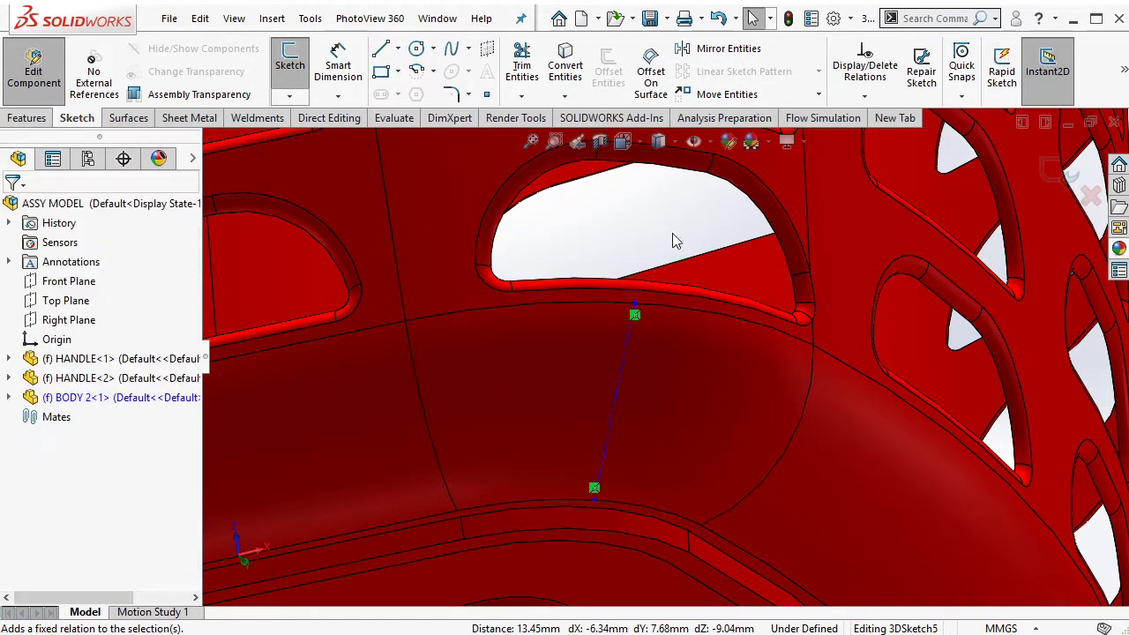
click(636, 305)
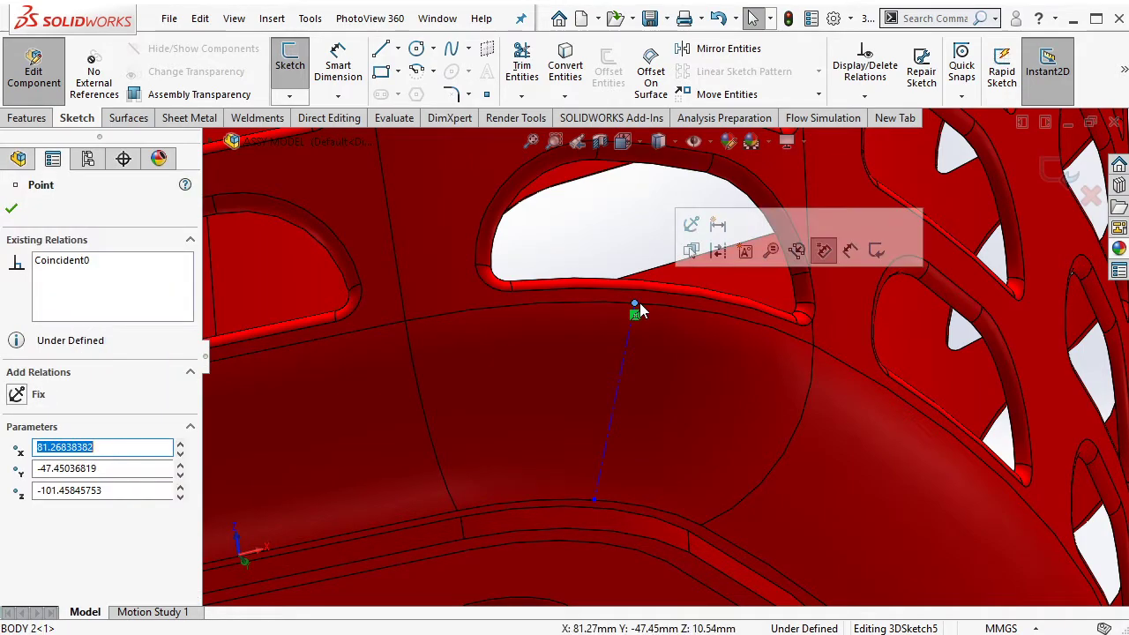
ctrl+click(595, 501)
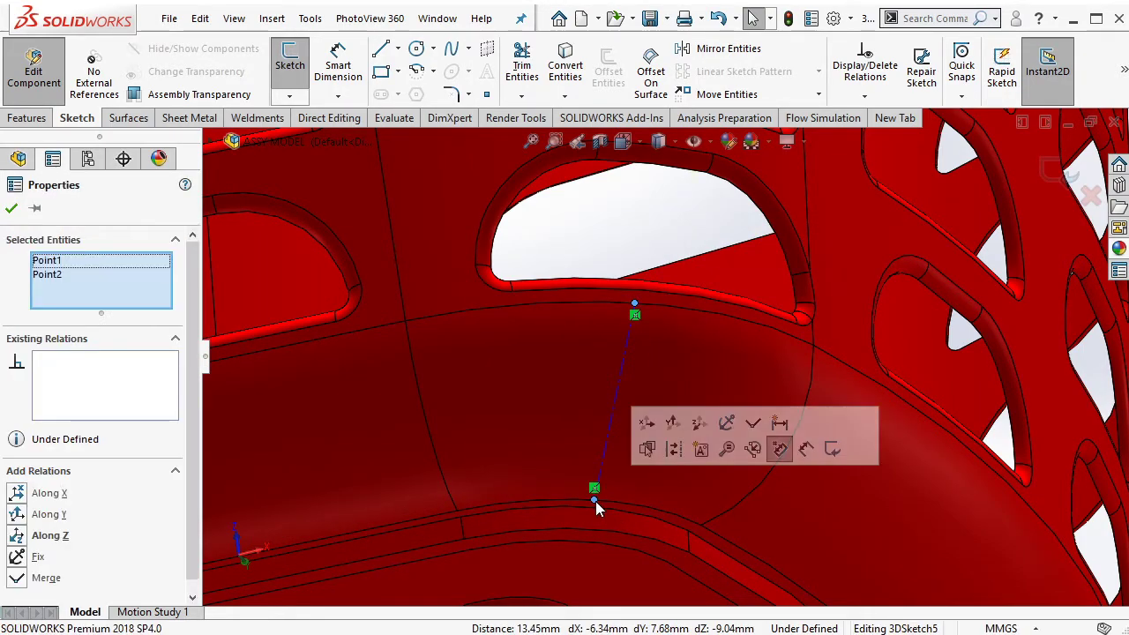
click(727, 424)
click(632, 339)
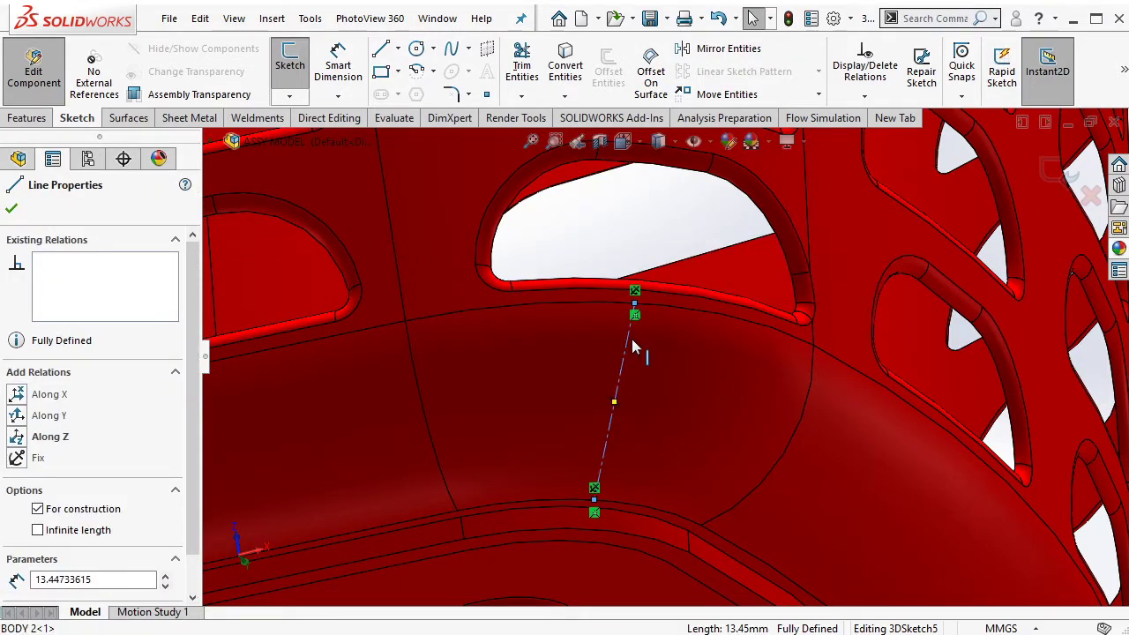
mouse_move(631, 339)
middle_down()
mouse_move(630, 380)
mouse_move(466, 94)
middle_up()
- Draw a centerline from the corner line's midpoint outward, away from the basket
click(400, 50)
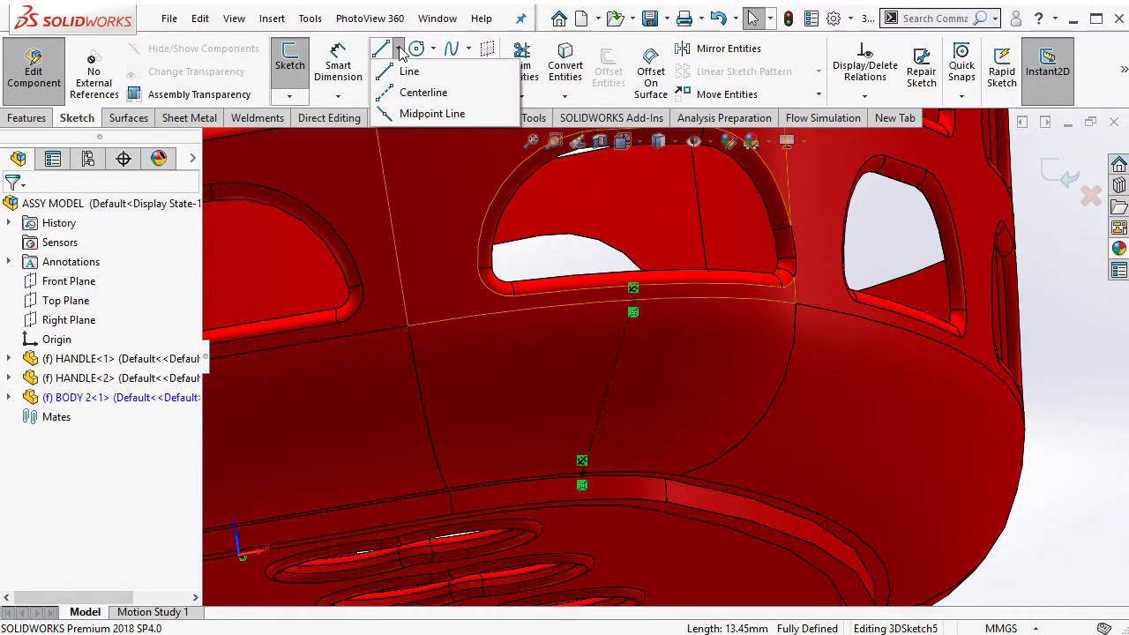
click(423, 92)
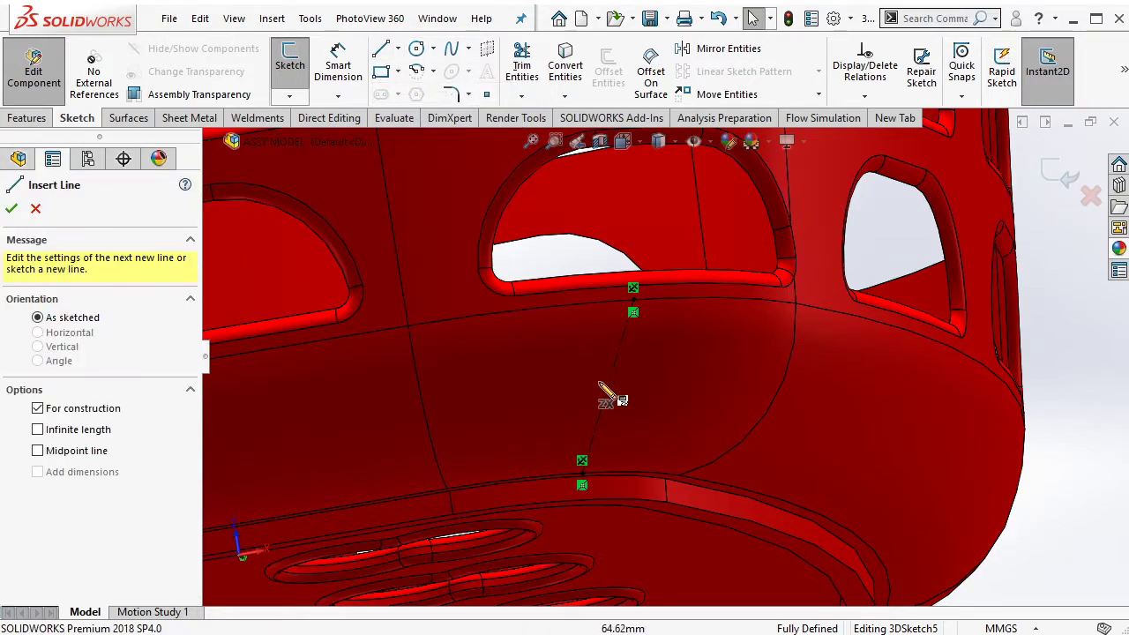
click(609, 388)
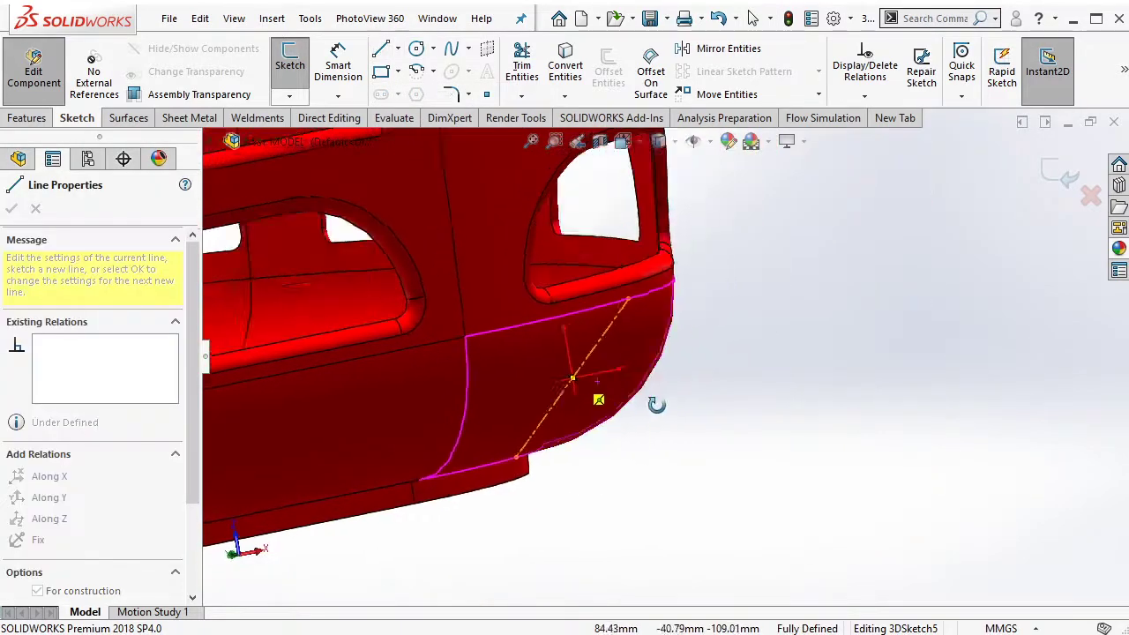
click(668, 490)
key(Escape)
mouse_move(585, 345)
middle_down()
mouse_move(503, 365)
mouse_move(484, 497)
mouse_move(496, 380)
middle_up()
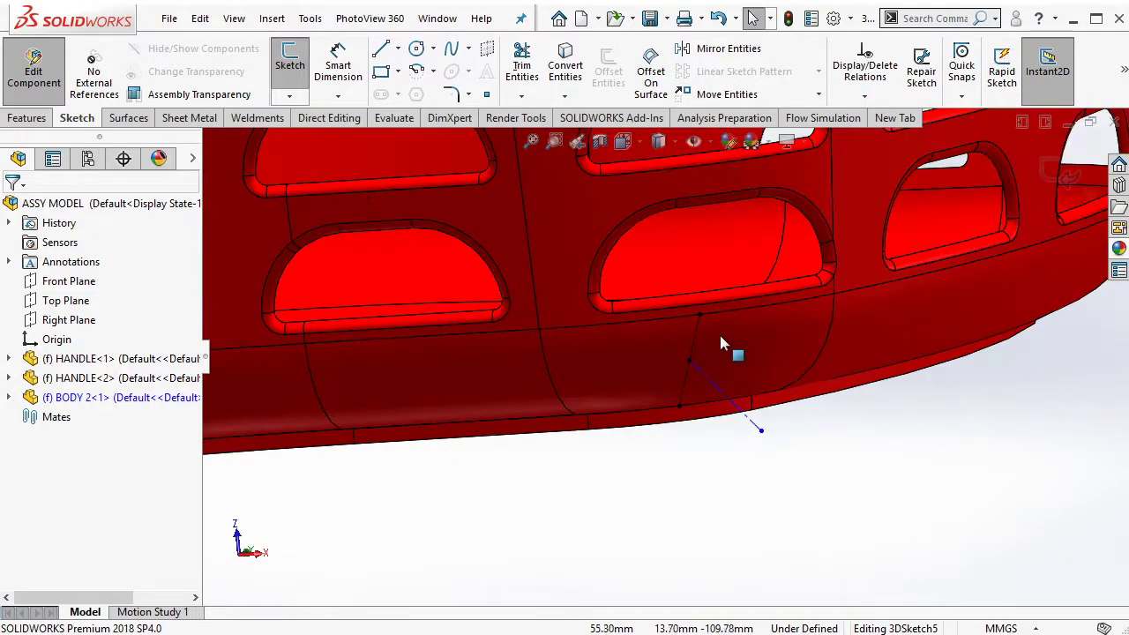
mouse_move(722, 344)
middle_down()
mouse_move(731, 330)
mouse_move(713, 292)
mouse_move(710, 357)
middle_up()
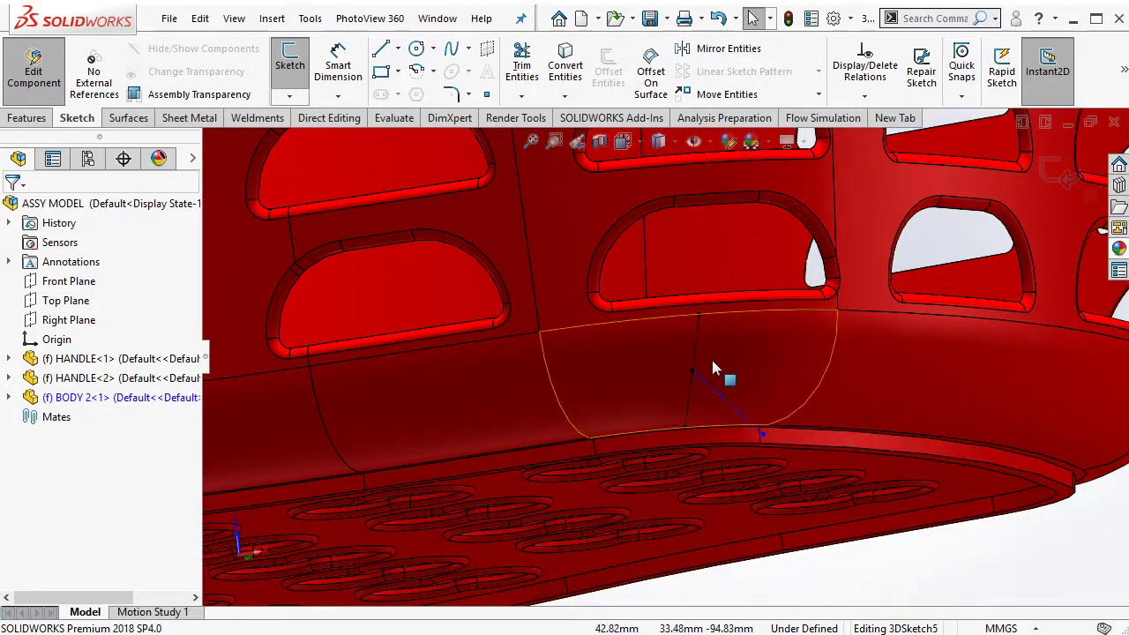
scroll(715, 370, down, 2)
middle_drag(678, 317, 670, 459)
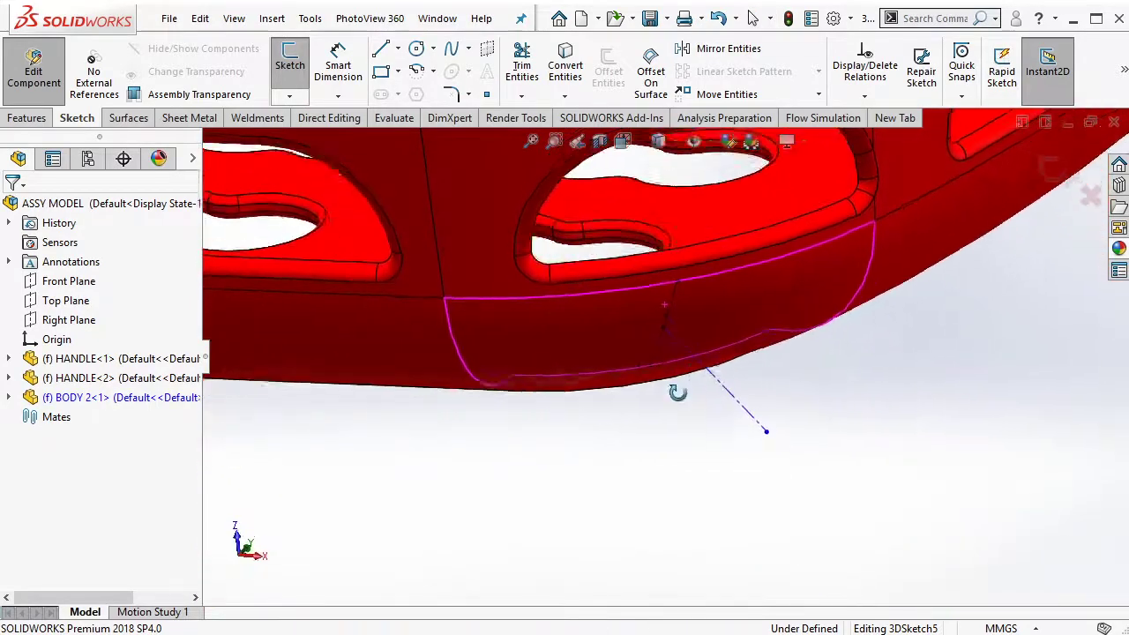
- Drag the outward centerline's outer endpoint further out and down below the corner
click(778, 388)
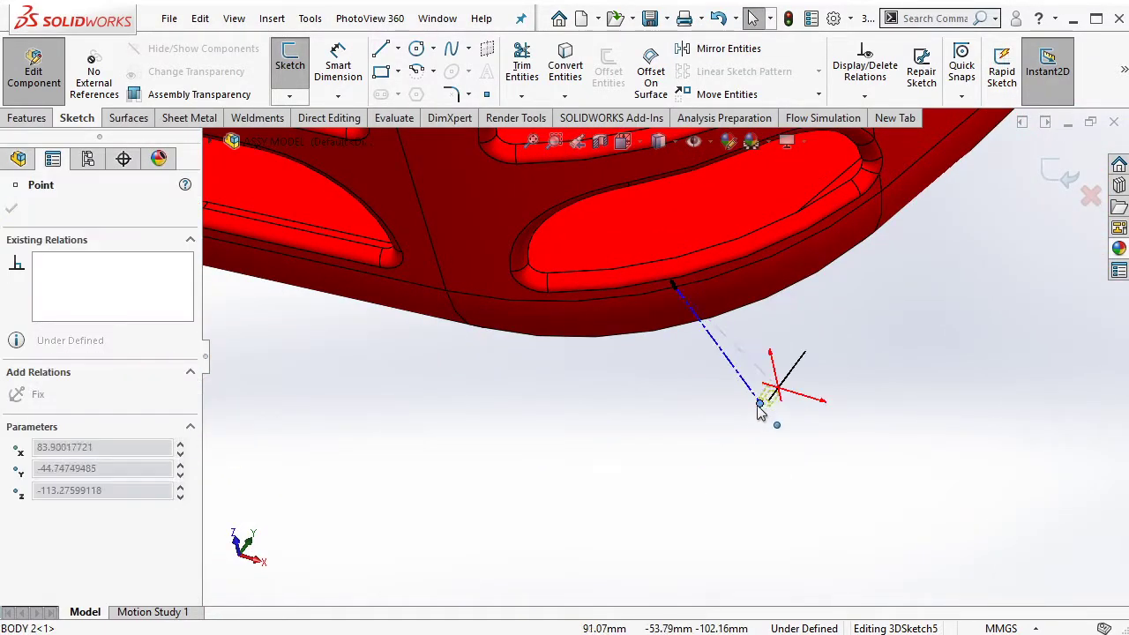
drag(761, 403, 697, 436)
middle_drag(729, 342, 827, 315)
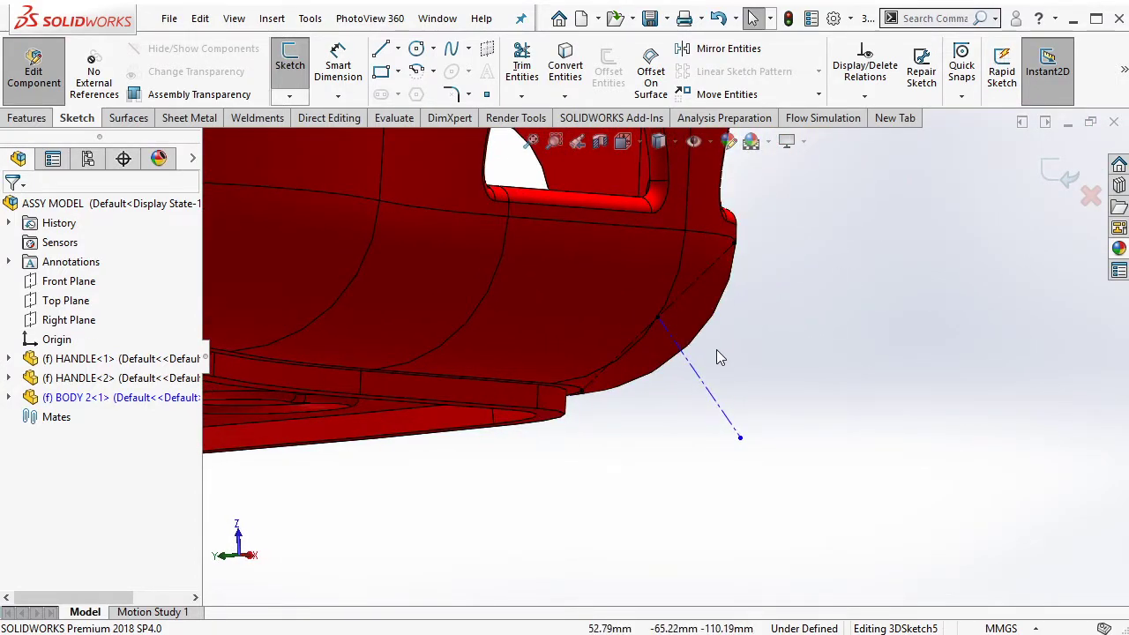
middle_drag(719, 357, 742, 454)
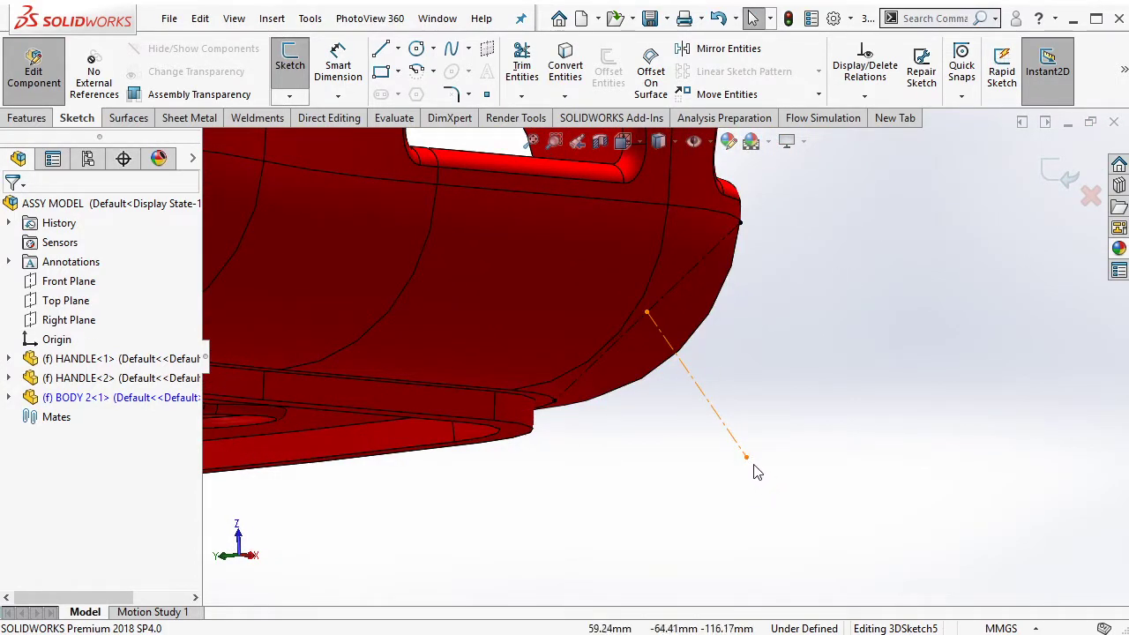
drag(747, 458, 764, 452)
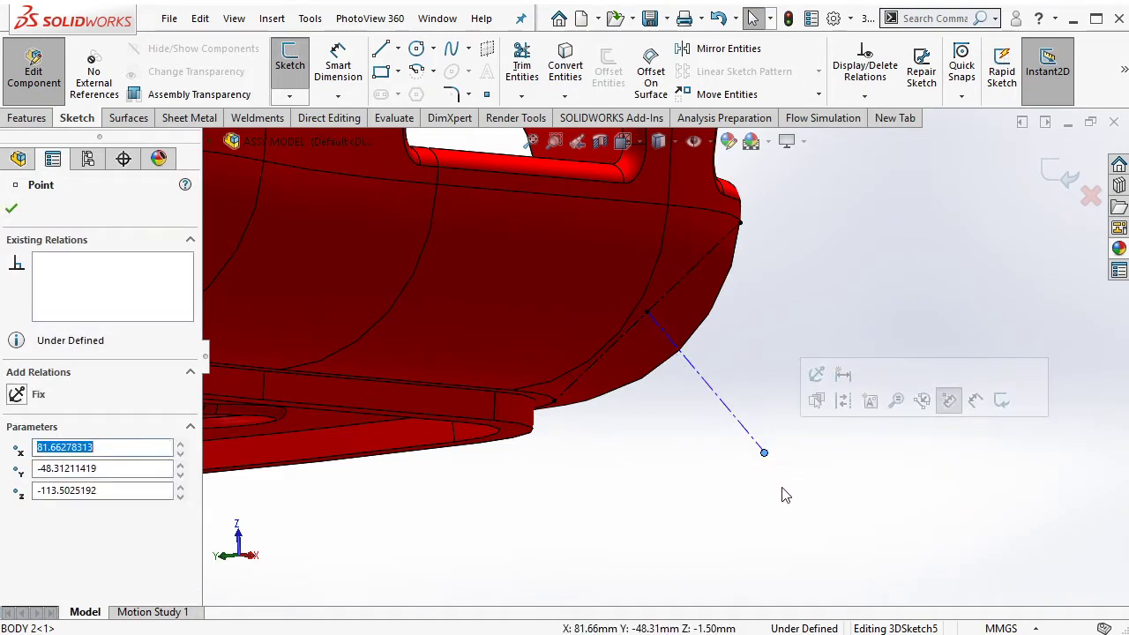
key(Escape)
mouse_move(699, 297)
middle_down()
mouse_move(816, 351)
mouse_move(811, 316)
mouse_move(819, 391)
middle_up()
click(793, 452)
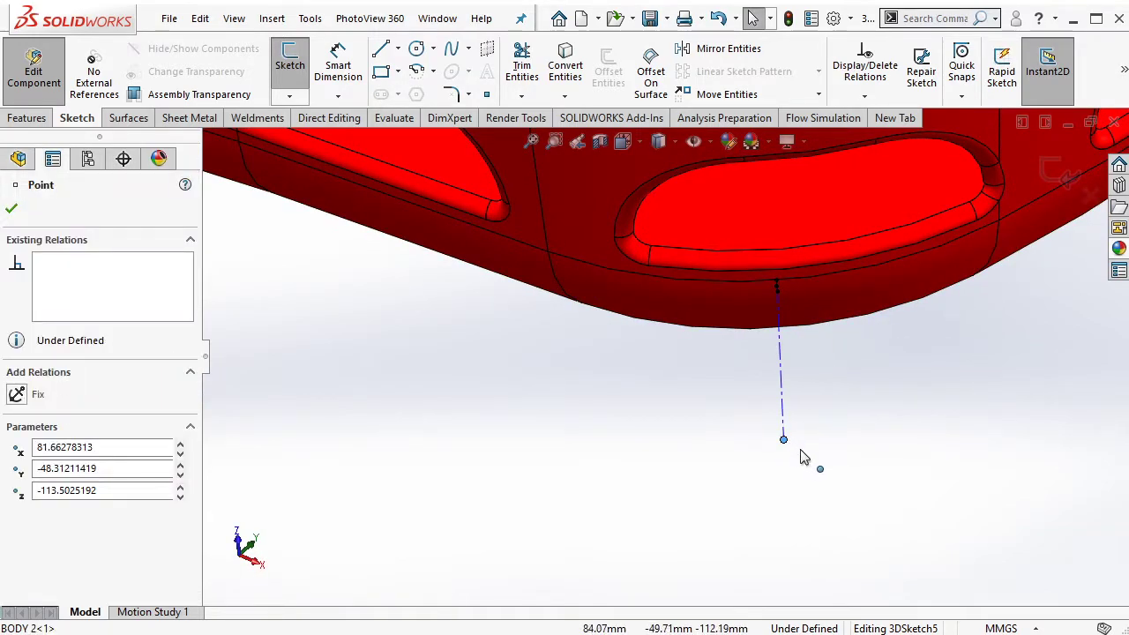
drag(803, 456, 808, 476)
click(805, 351)
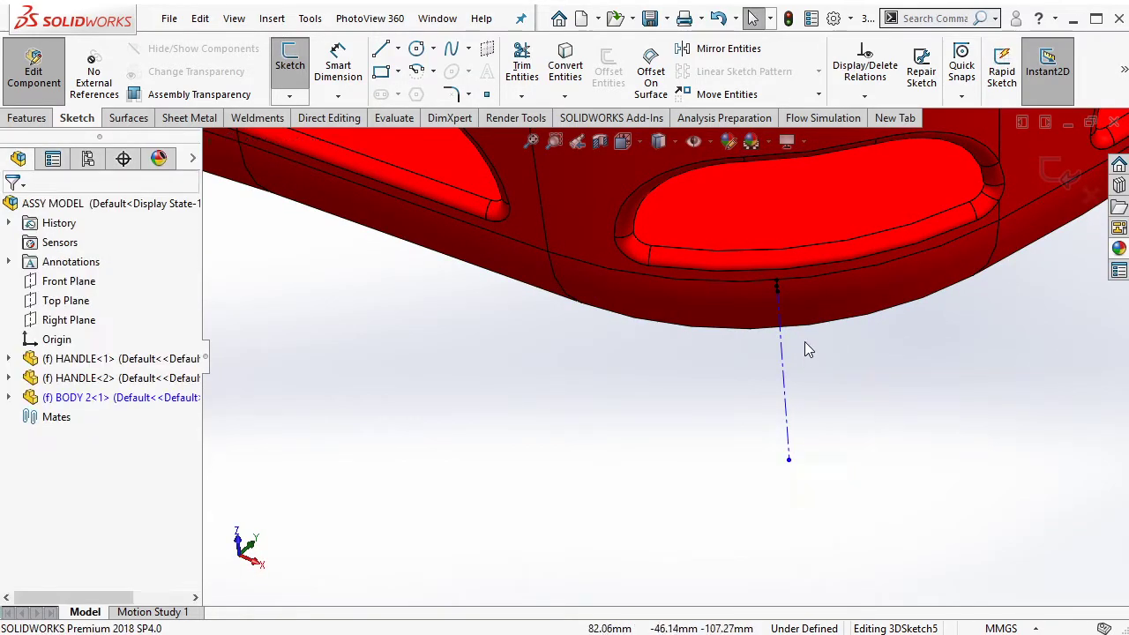
- Orbit around the basket's rounded corner to check the outward centerline's direction
middle_drag(805, 350, 868, 122)
click(795, 297)
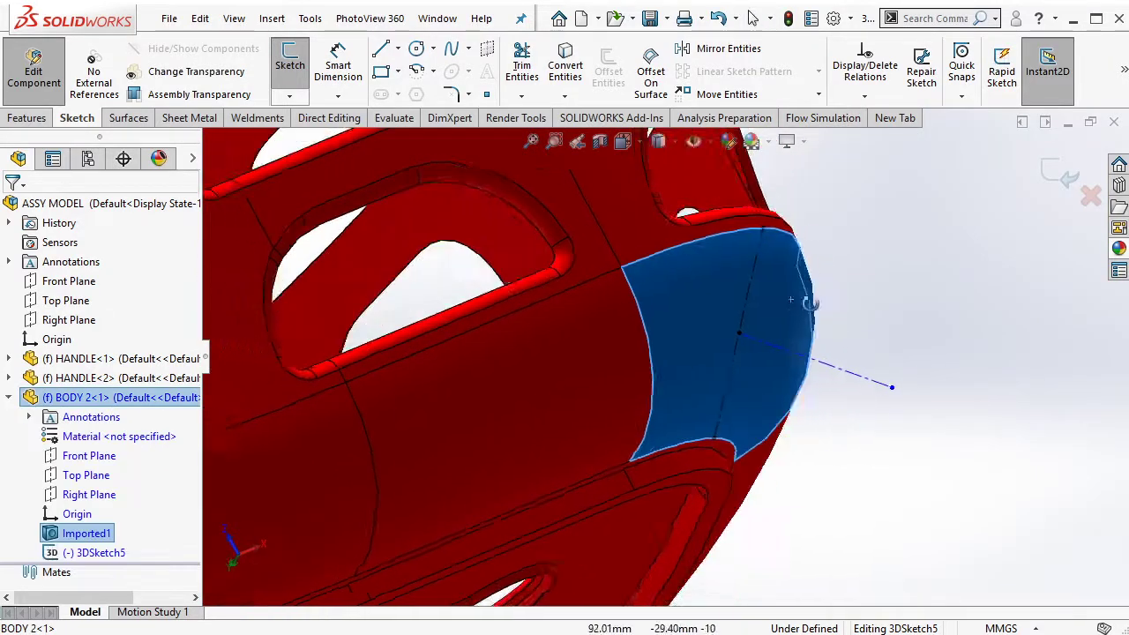
mouse_move(810, 303)
middle_down()
mouse_move(887, 309)
mouse_move(474, 315)
mouse_move(655, 327)
mouse_move(756, 406)
mouse_move(776, 469)
middle_up()
click(835, 507)
mouse_move(860, 321)
middle_down()
mouse_move(771, 298)
mouse_move(788, 198)
middle_up()
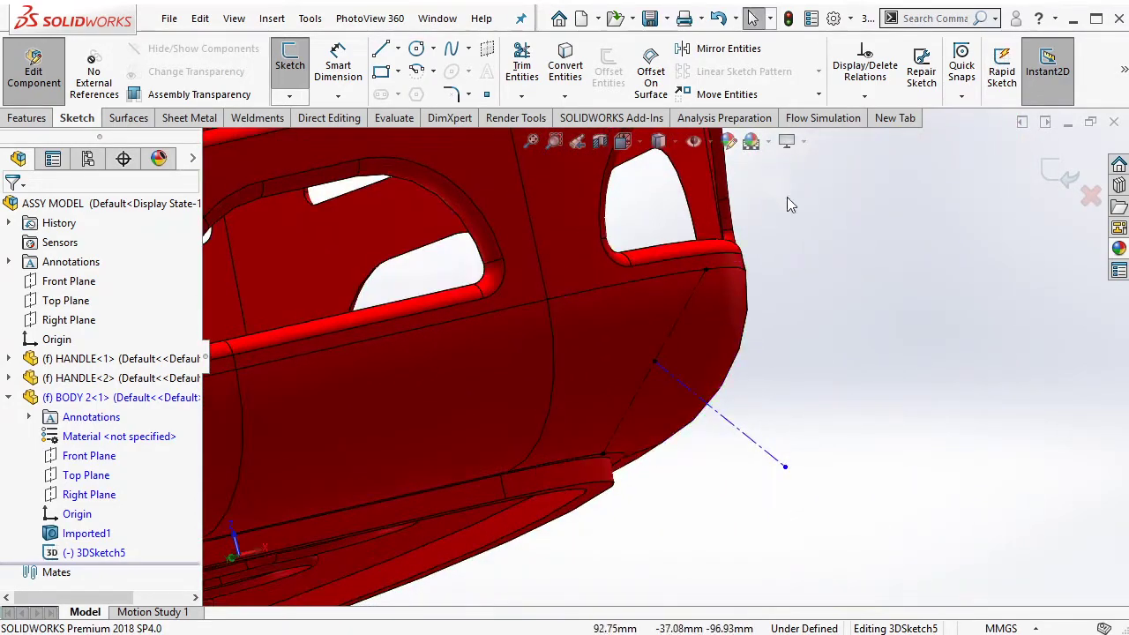
mouse_move(781, 330)
middle_down()
mouse_move(681, 336)
mouse_move(693, 368)
mouse_move(677, 327)
mouse_move(515, 389)
mouse_move(605, 361)
mouse_move(650, 330)
mouse_move(677, 397)
mouse_move(738, 378)
mouse_move(739, 353)
middle_up()
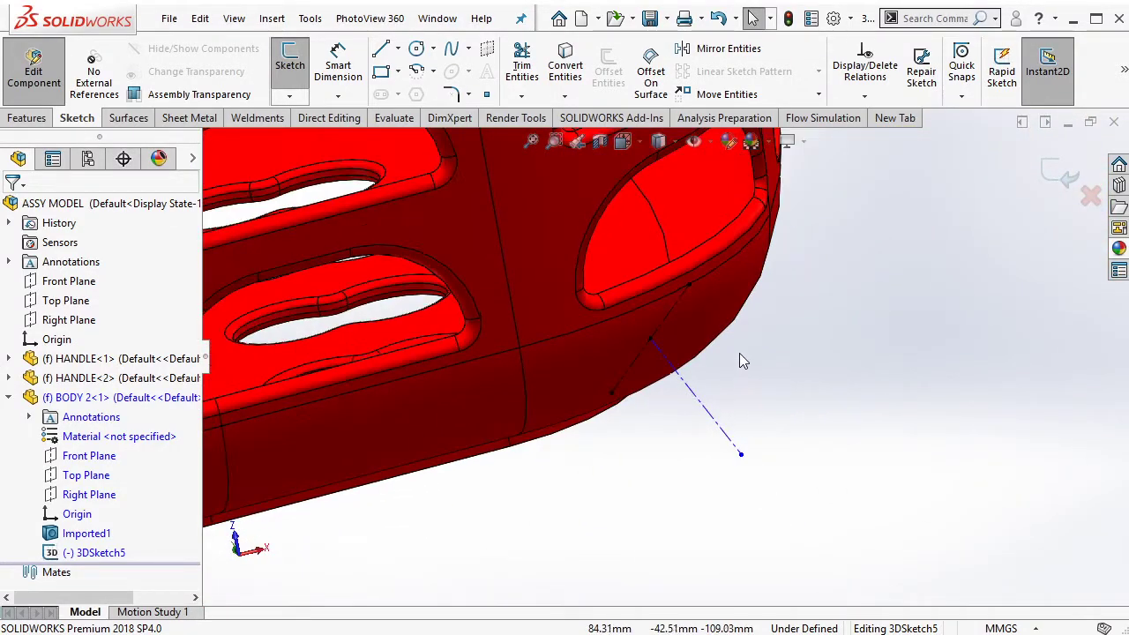
mouse_move(673, 331)
middle_down()
mouse_move(630, 297)
mouse_move(651, 312)
mouse_move(600, 232)
mouse_move(509, 247)
mouse_move(595, 184)
mouse_move(638, 224)
mouse_move(722, 399)
mouse_move(660, 449)
mouse_move(686, 467)
middle_up()
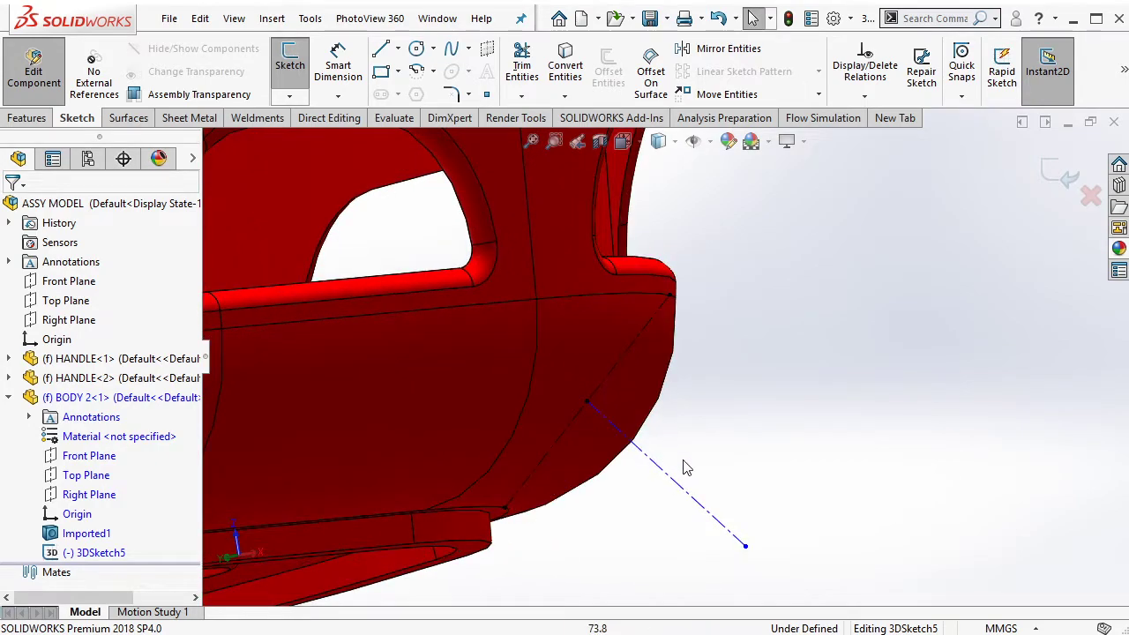
- Fix the centerline's outer endpoint so the 3D sketch becomes fully defined
click(745, 546)
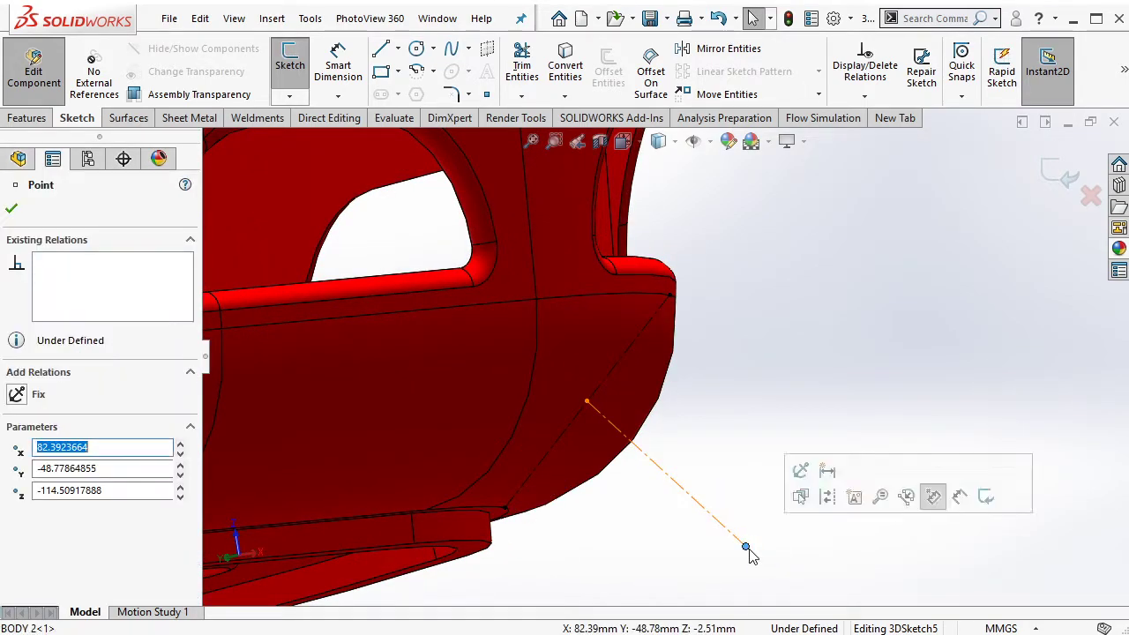
click(801, 474)
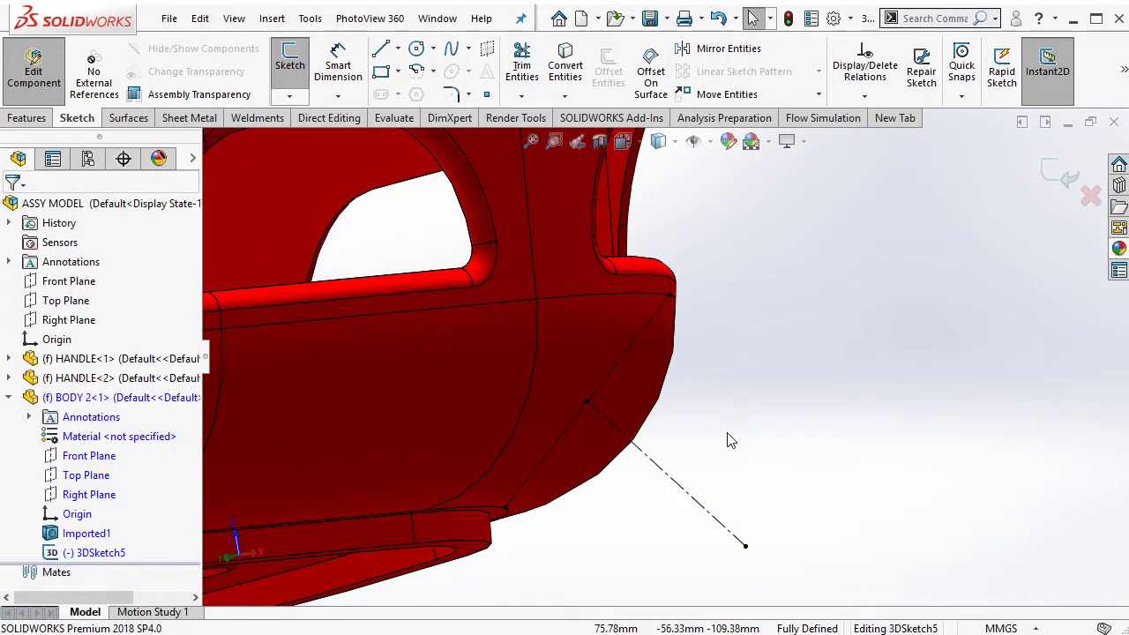
scroll(536, 335, down, 5)
middle_drag(536, 335, 675, 448)
click(676, 441)
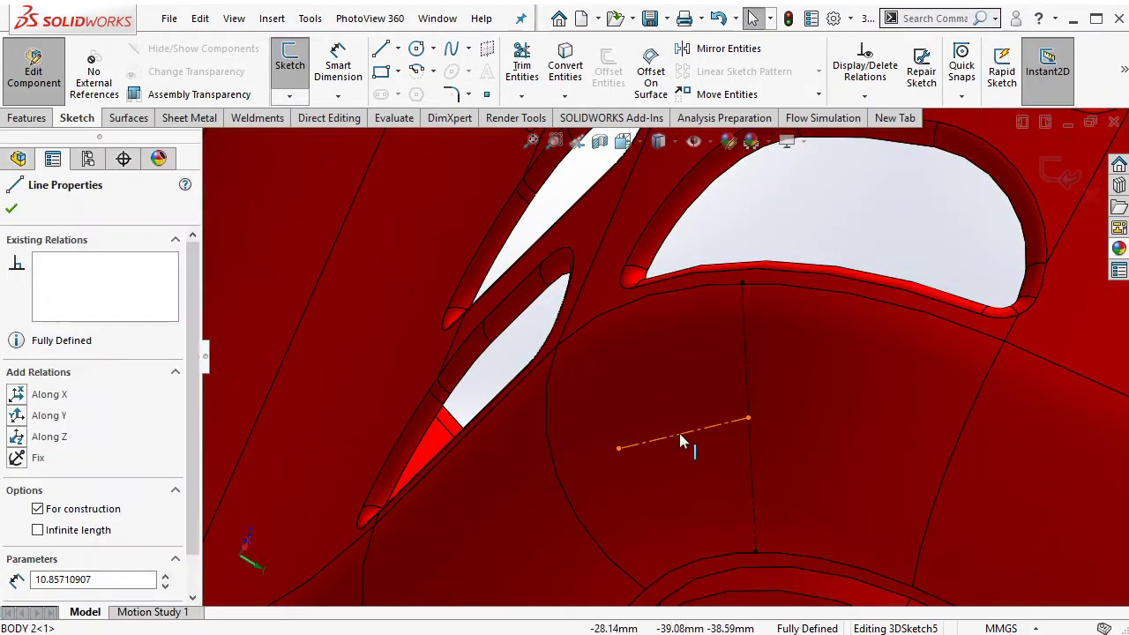
middle_drag(649, 370, 925, 402)
click(924, 402)
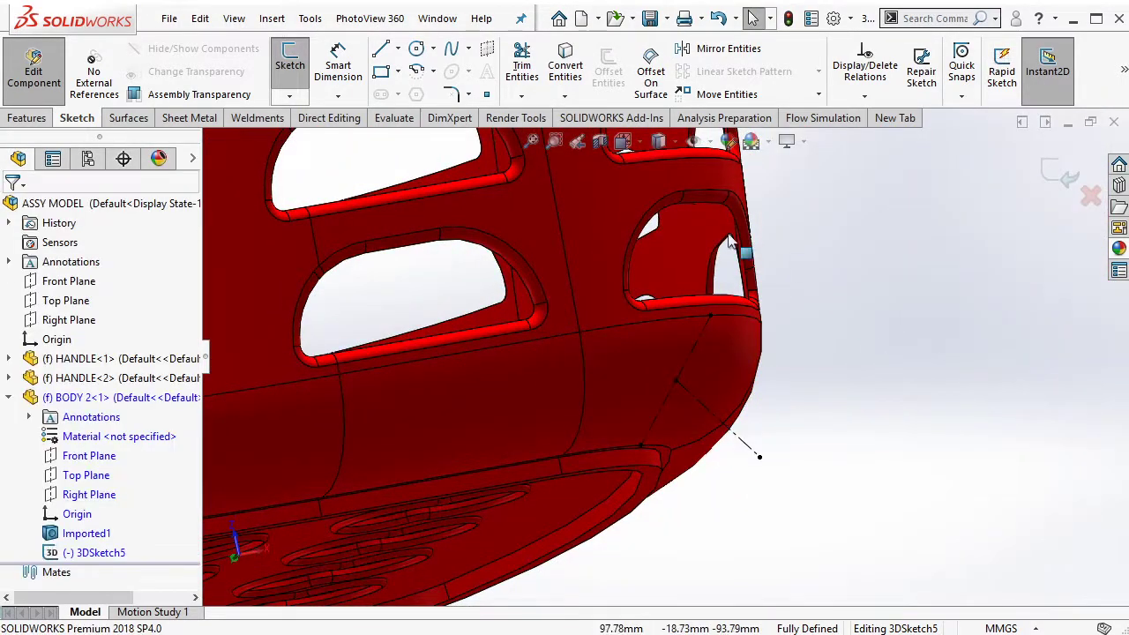
click(35, 125)
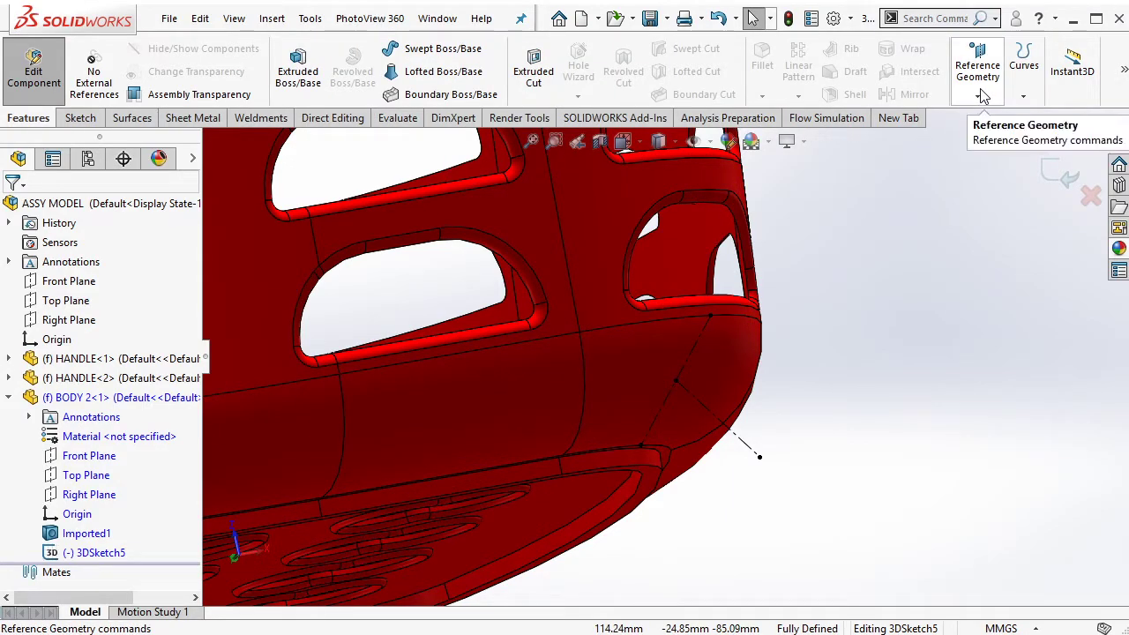
- Exit the 3D sketch and create Plane1 at the outer endpoint, perpendicular to the outward centerline
click(980, 95)
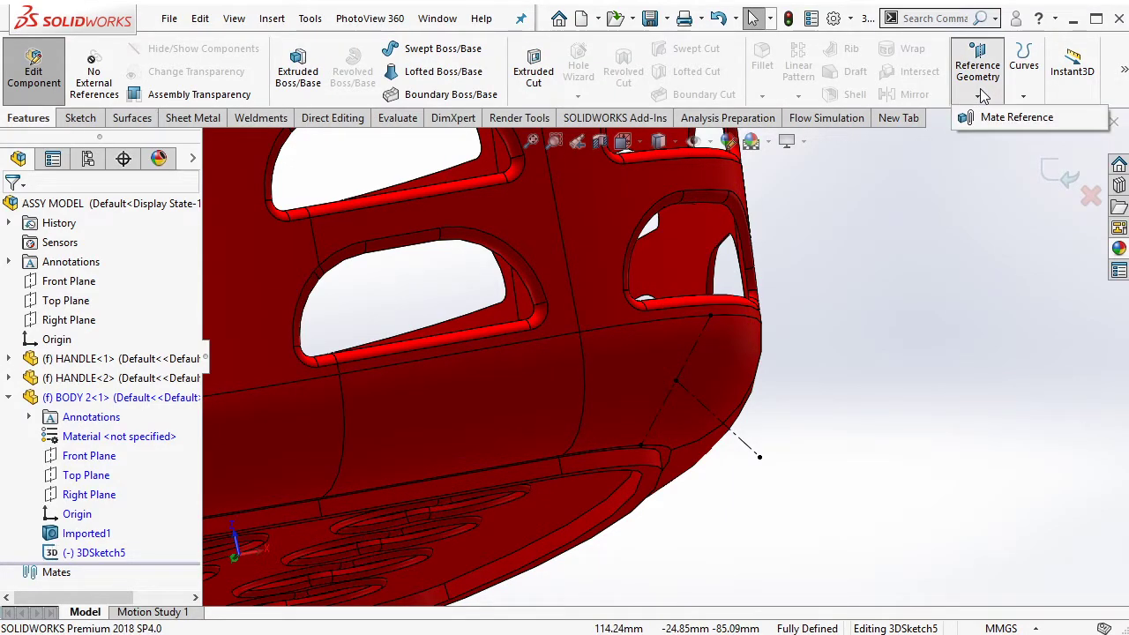
click(928, 228)
click(1063, 174)
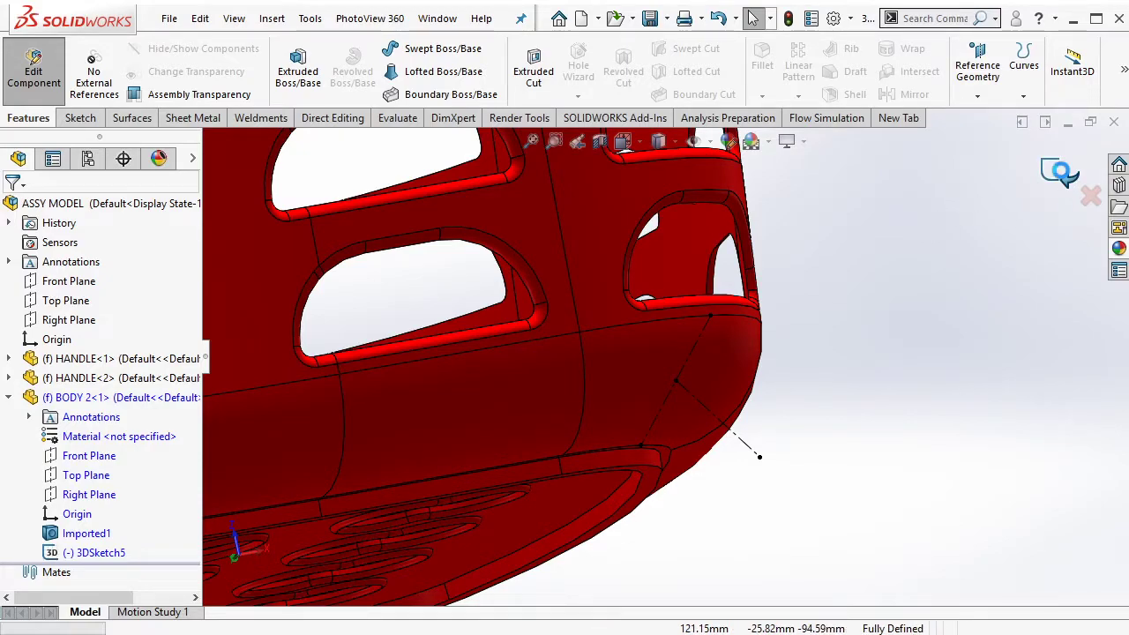
click(989, 92)
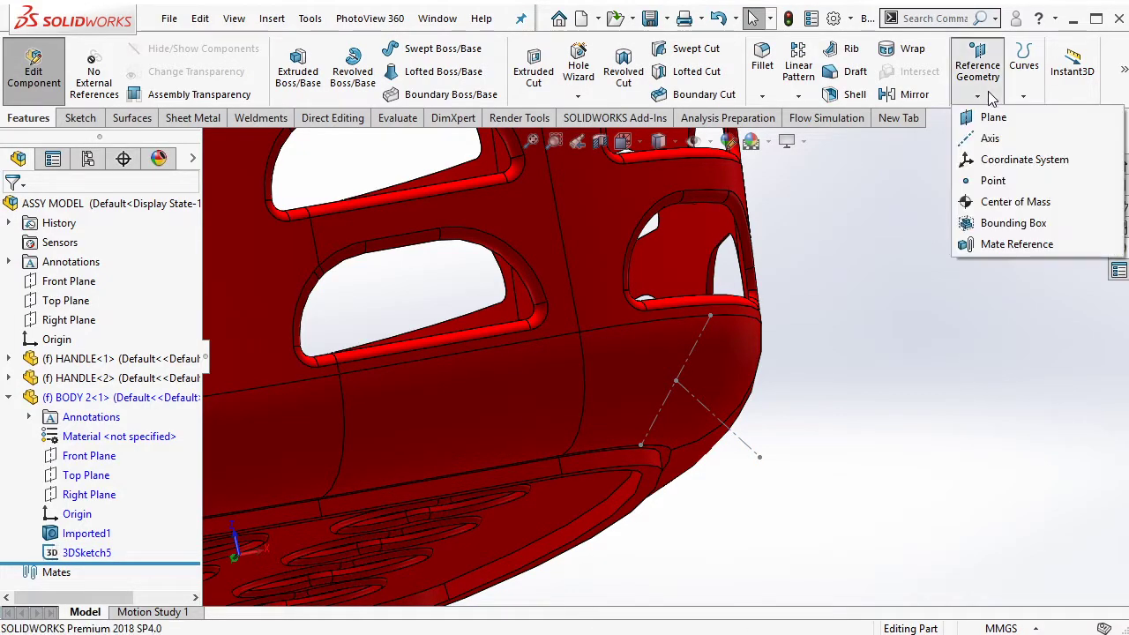
click(992, 118)
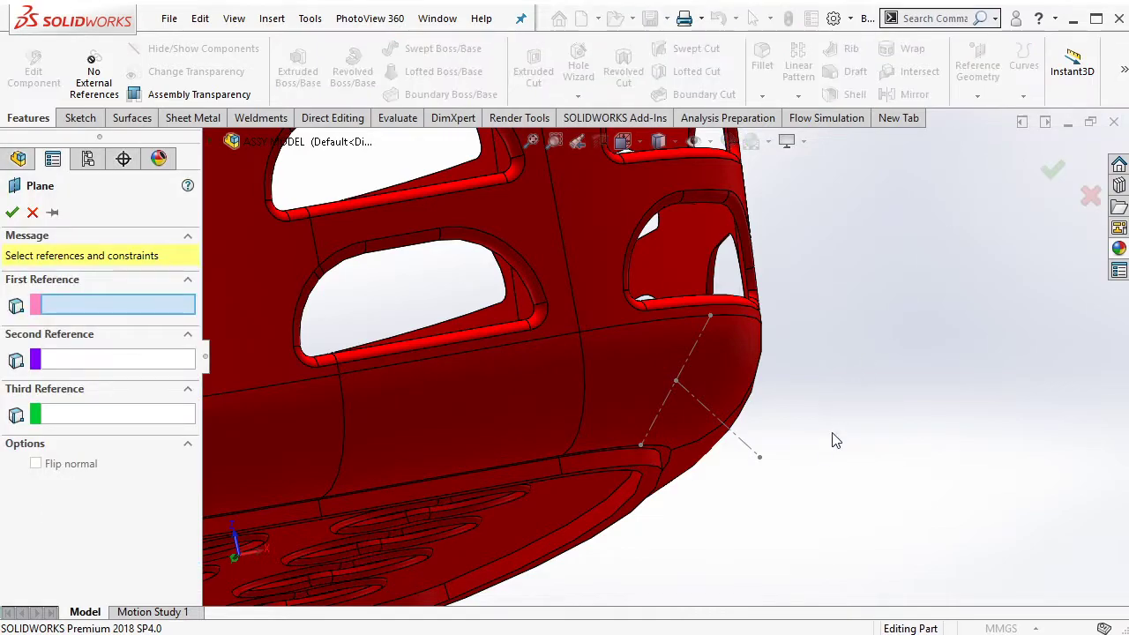
click(760, 459)
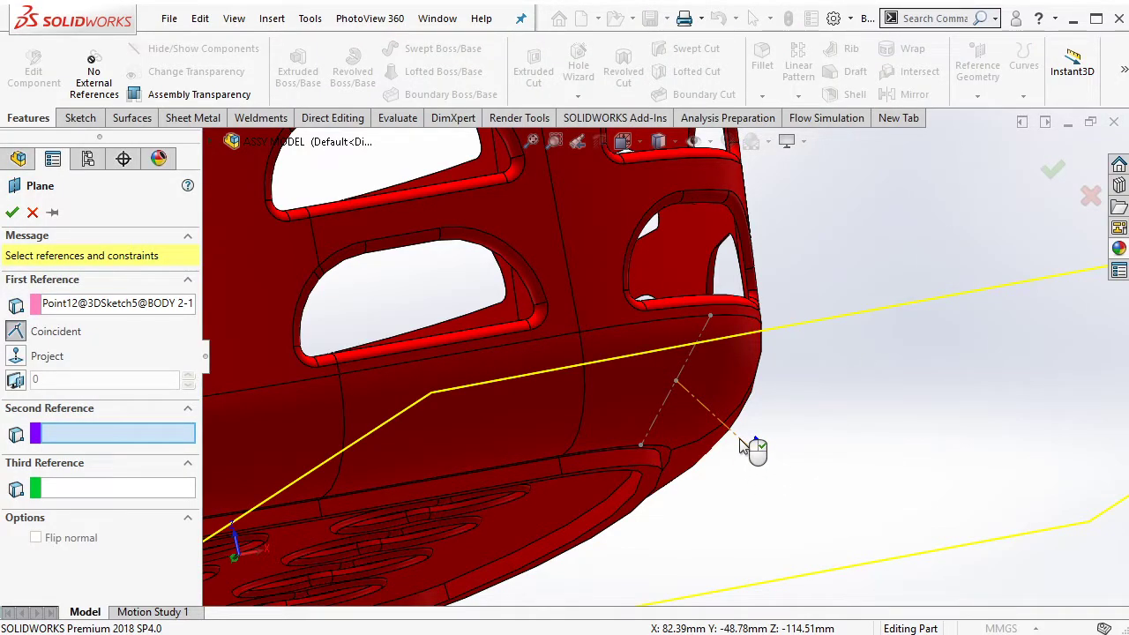
click(741, 445)
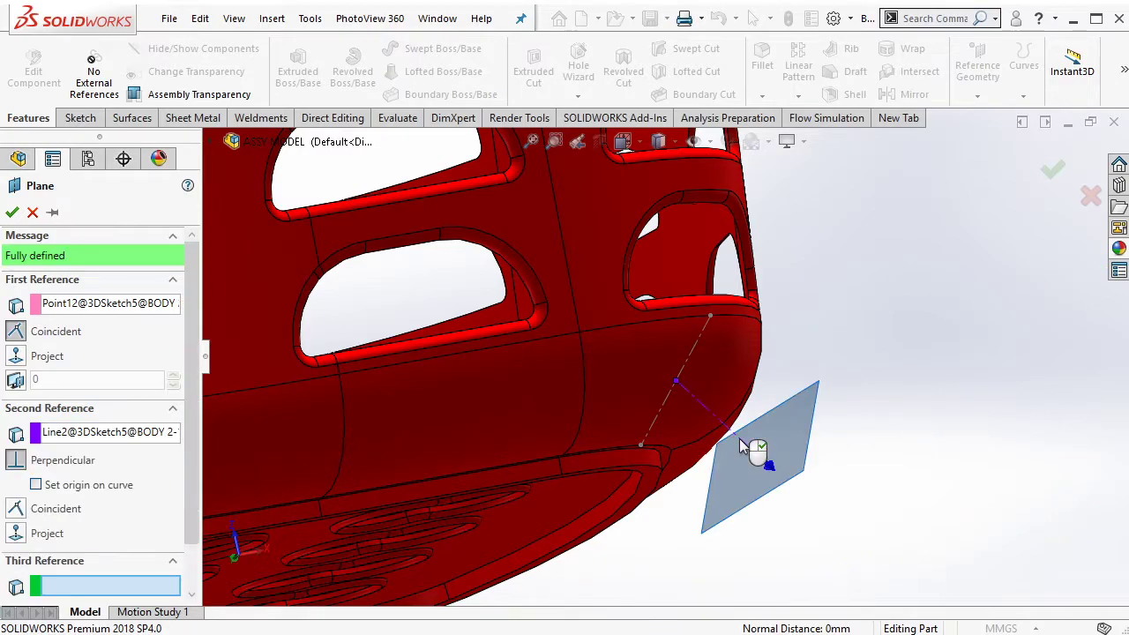
click(1055, 173)
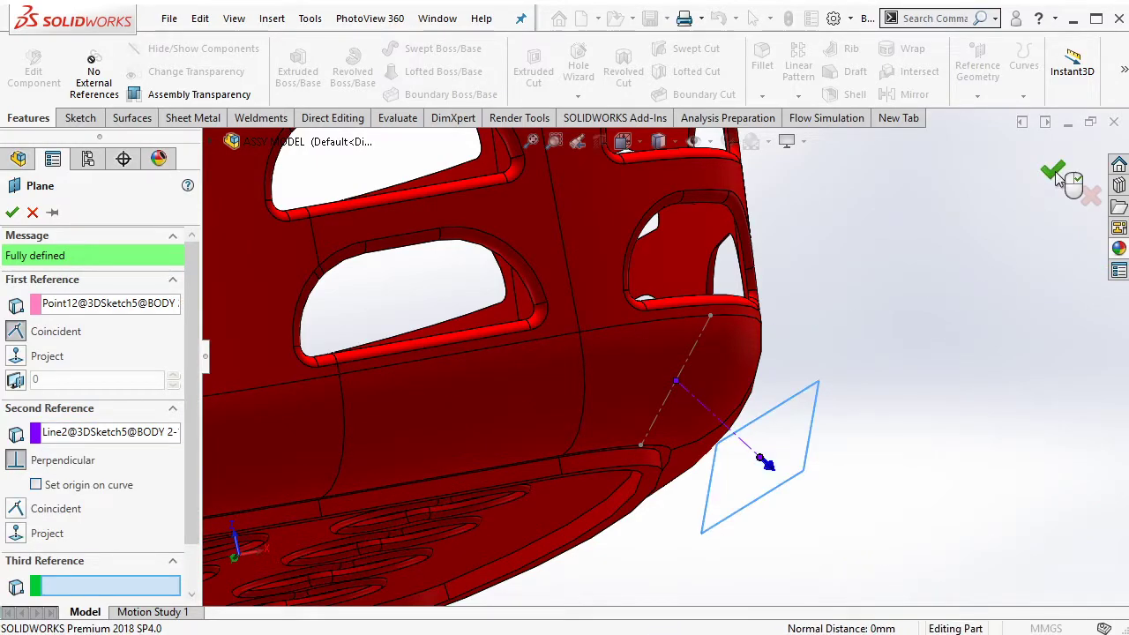
mouse_move(749, 317)
middle_down()
mouse_move(709, 448)
mouse_move(736, 415)
mouse_move(713, 247)
mouse_move(751, 341)
mouse_move(756, 396)
middle_up()
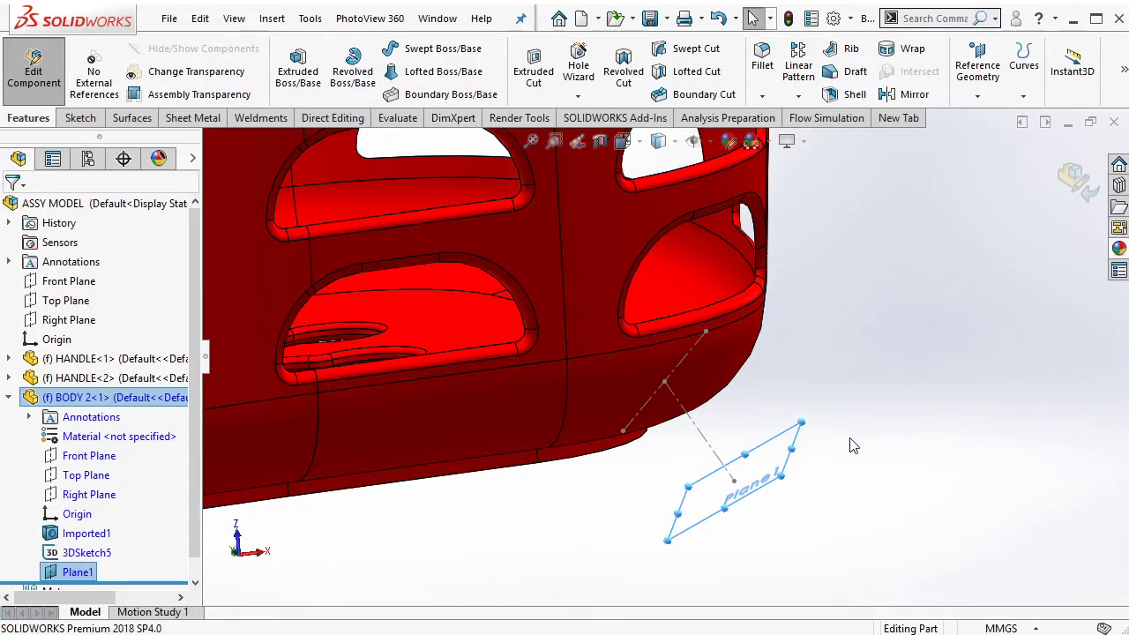
right_click(800, 426)
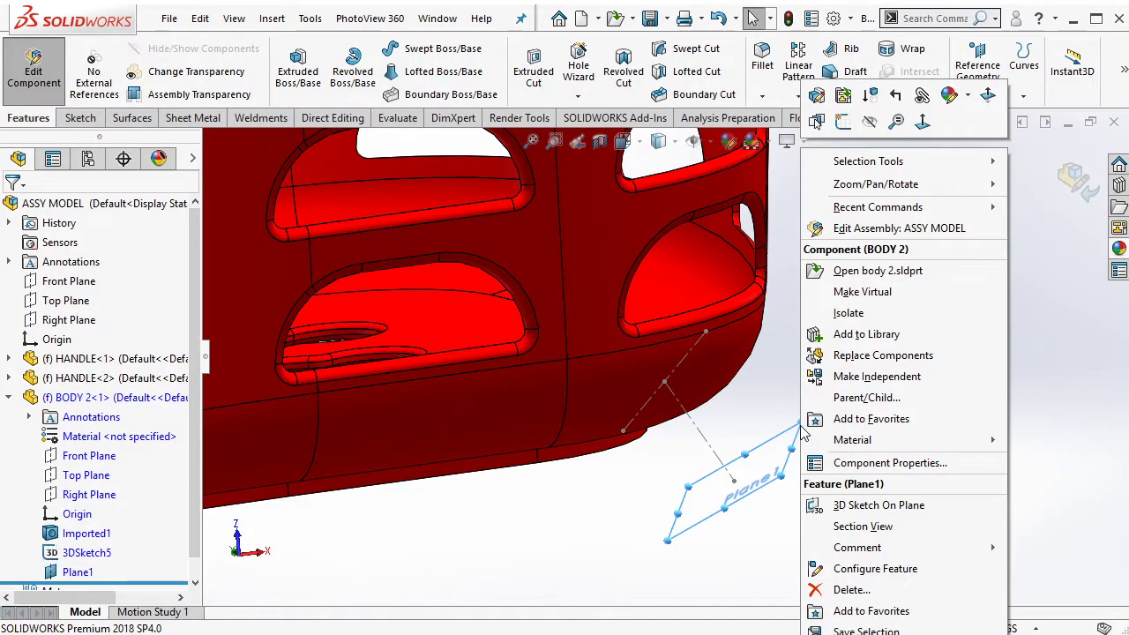
- Sketch a 6 mm circle on Plane1 below the basket's lower corner
click(843, 124)
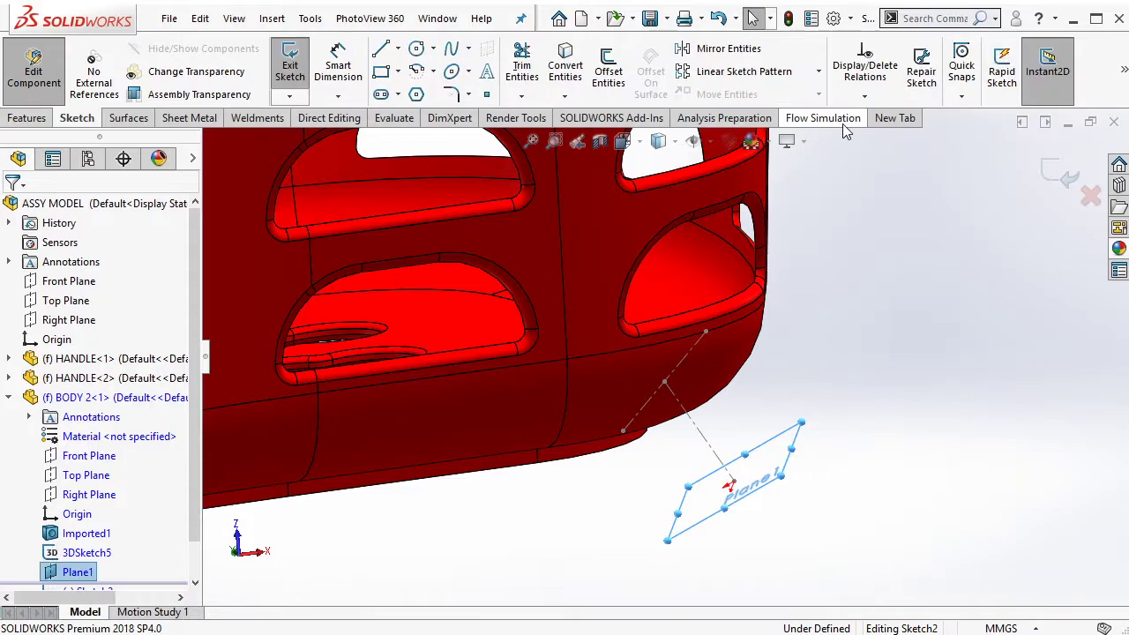
click(421, 53)
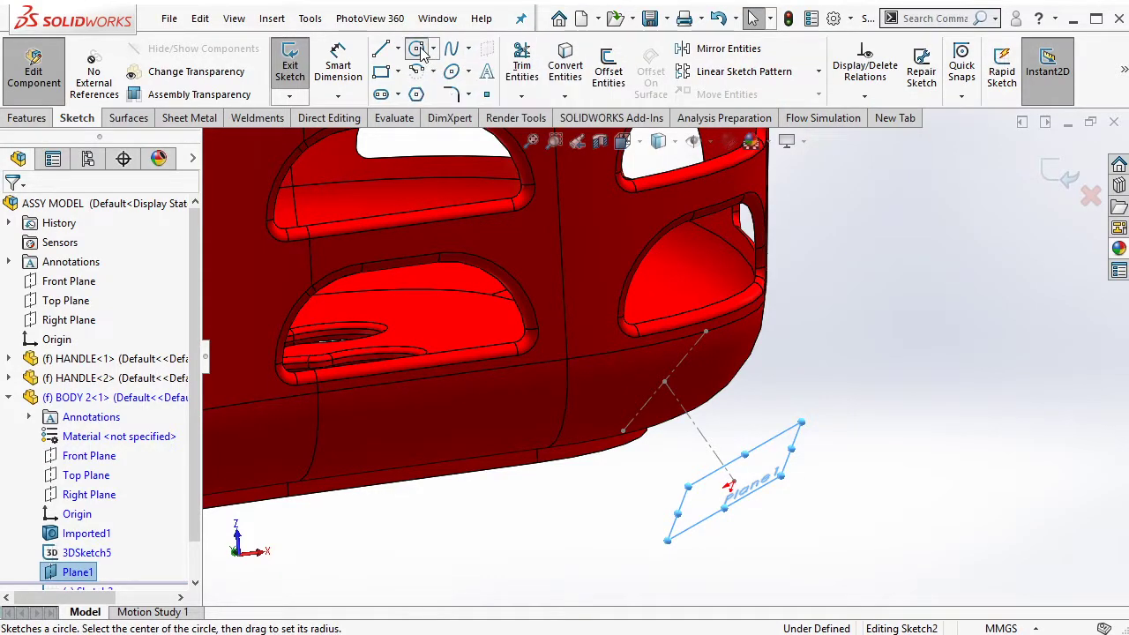
click(735, 485)
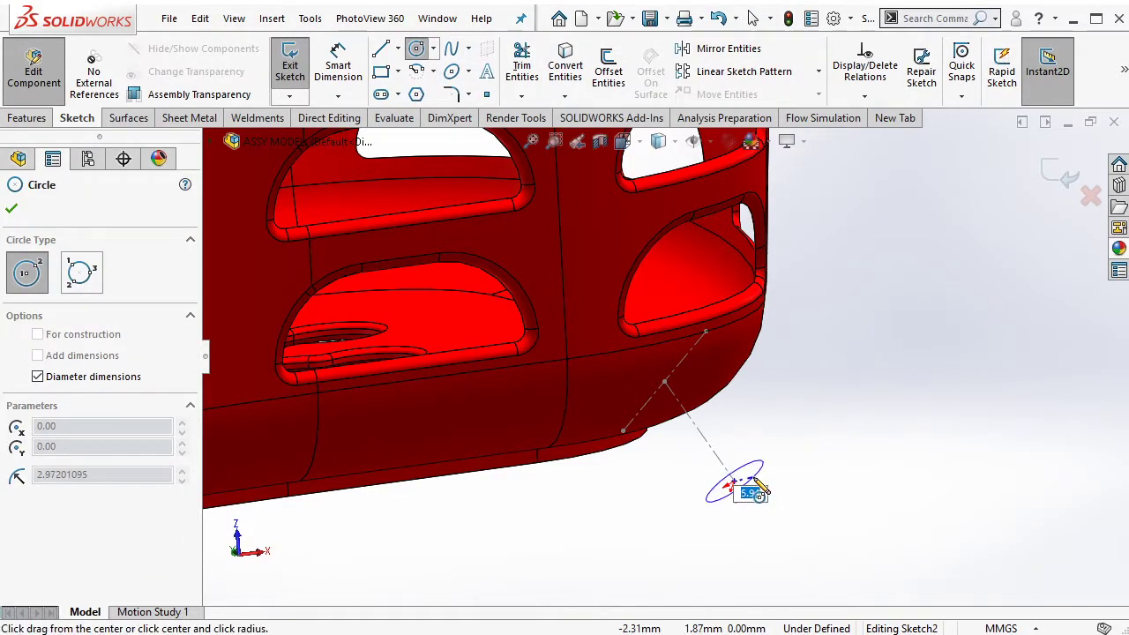
middle_drag(760, 481, 739, 438)
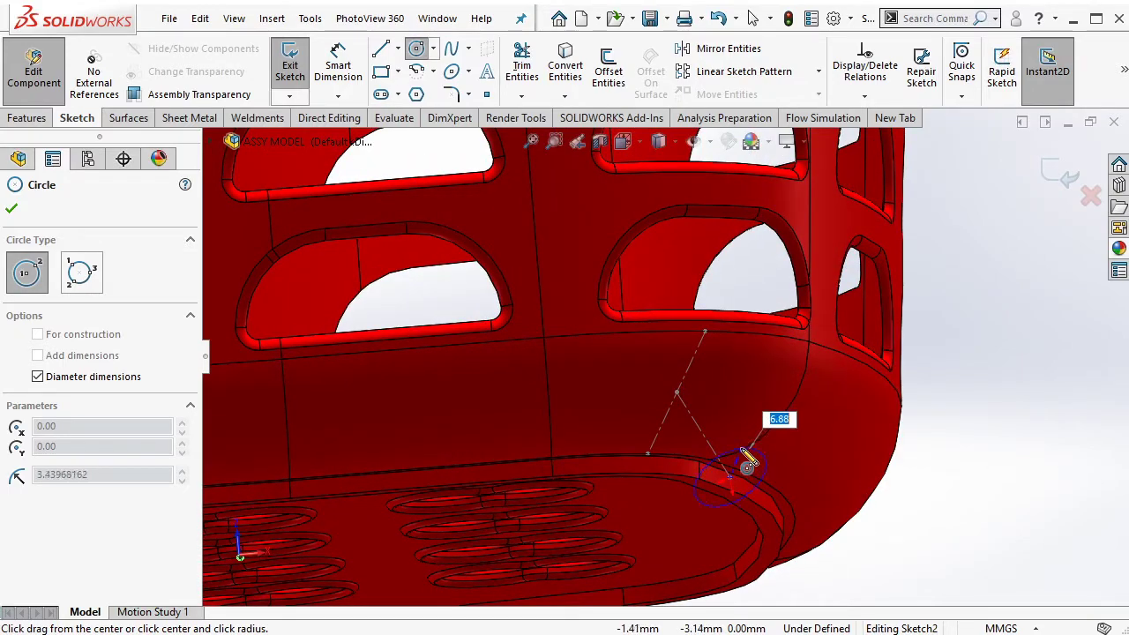
key(Return)
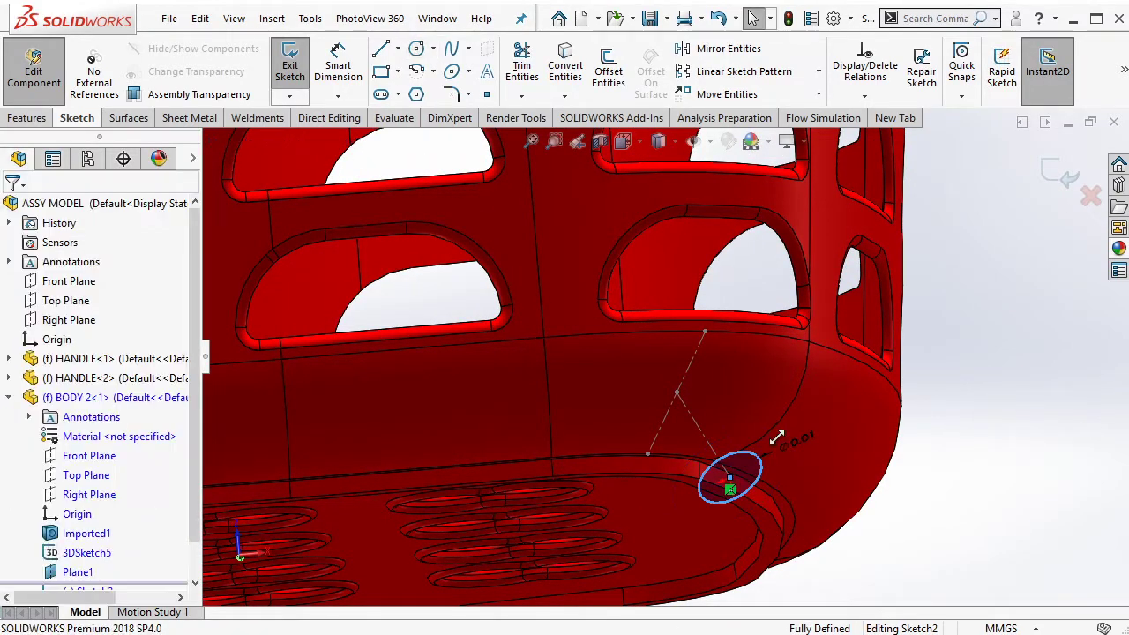
- Extrude-cut the circle Blind 18 mm to pierce the corner wall with a hole
click(27, 118)
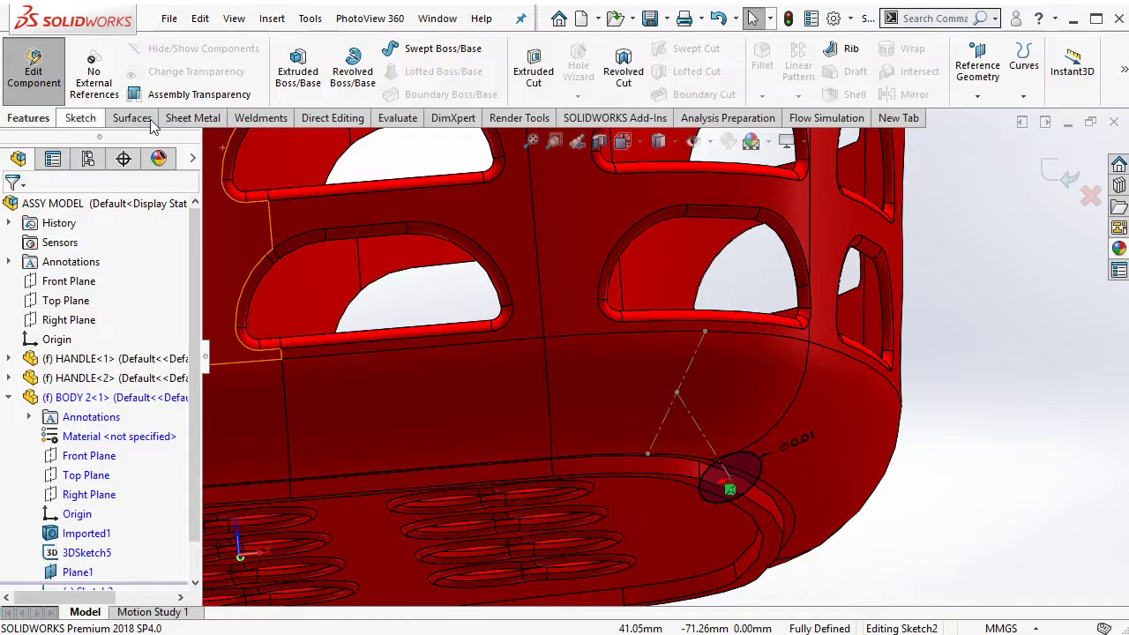
click(533, 75)
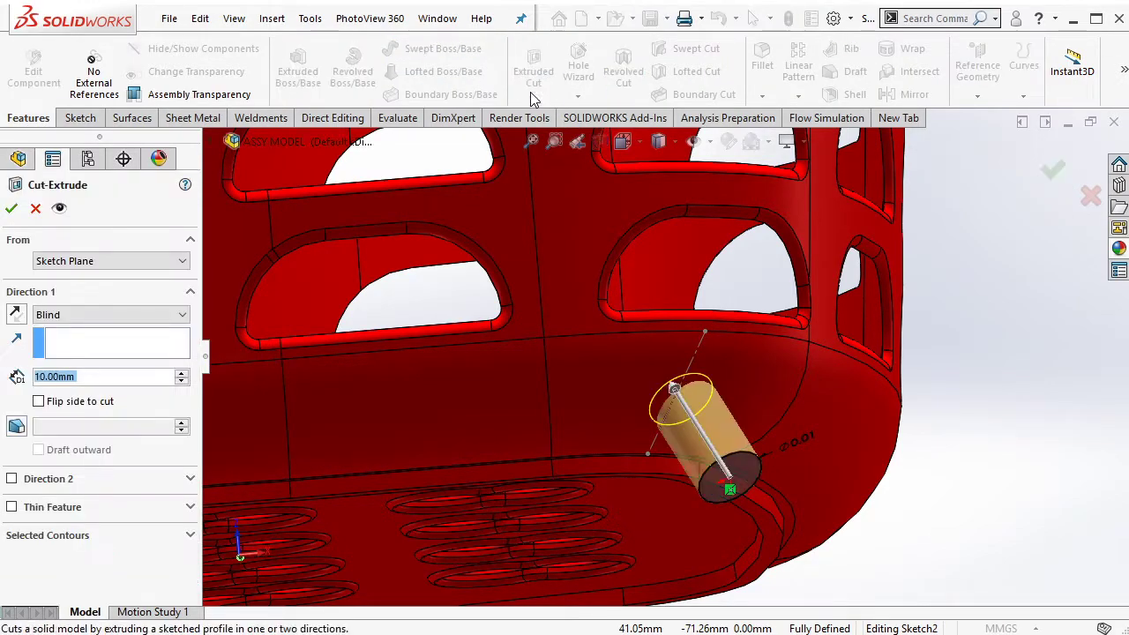
click(660, 361)
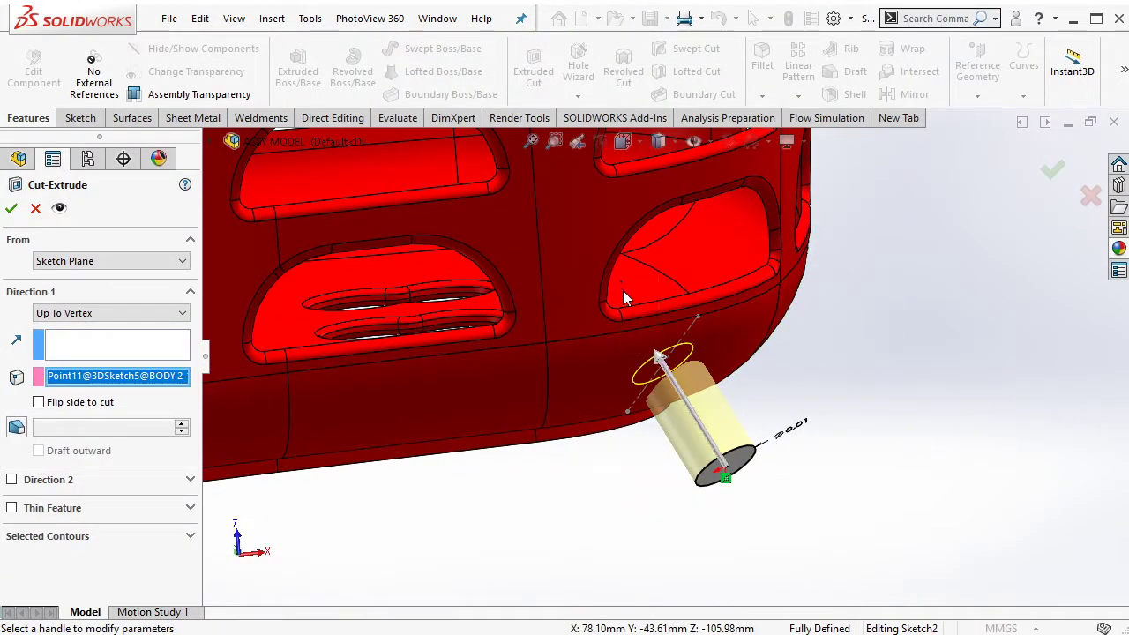
drag(656, 358, 613, 282)
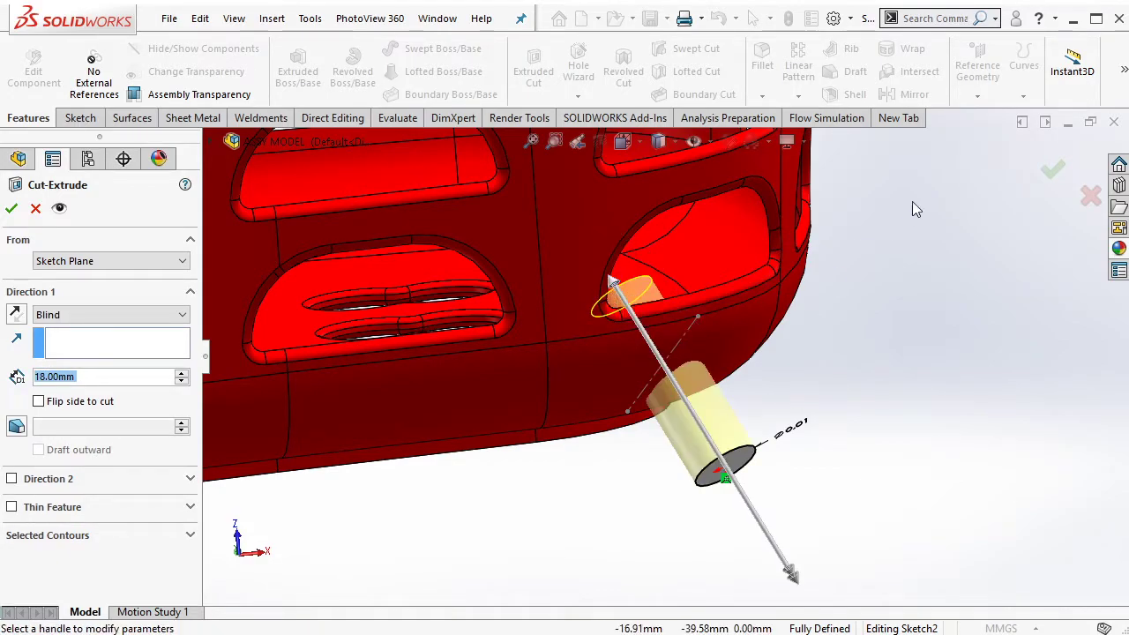
middle_drag(767, 344, 691, 449)
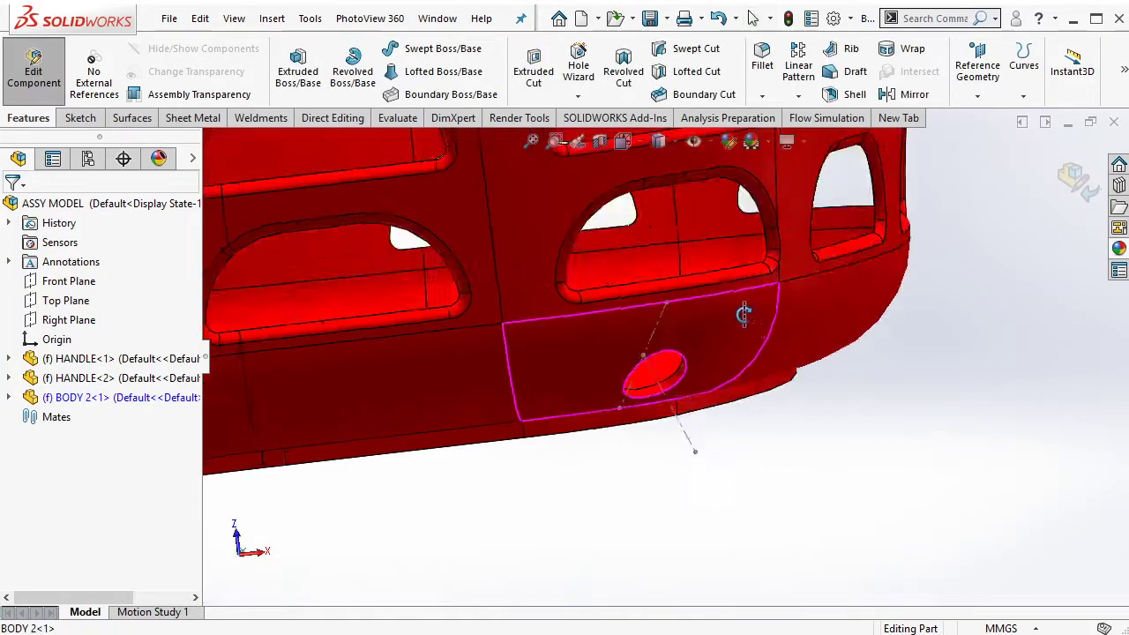
scroll(691, 449, down, 5)
click(633, 366)
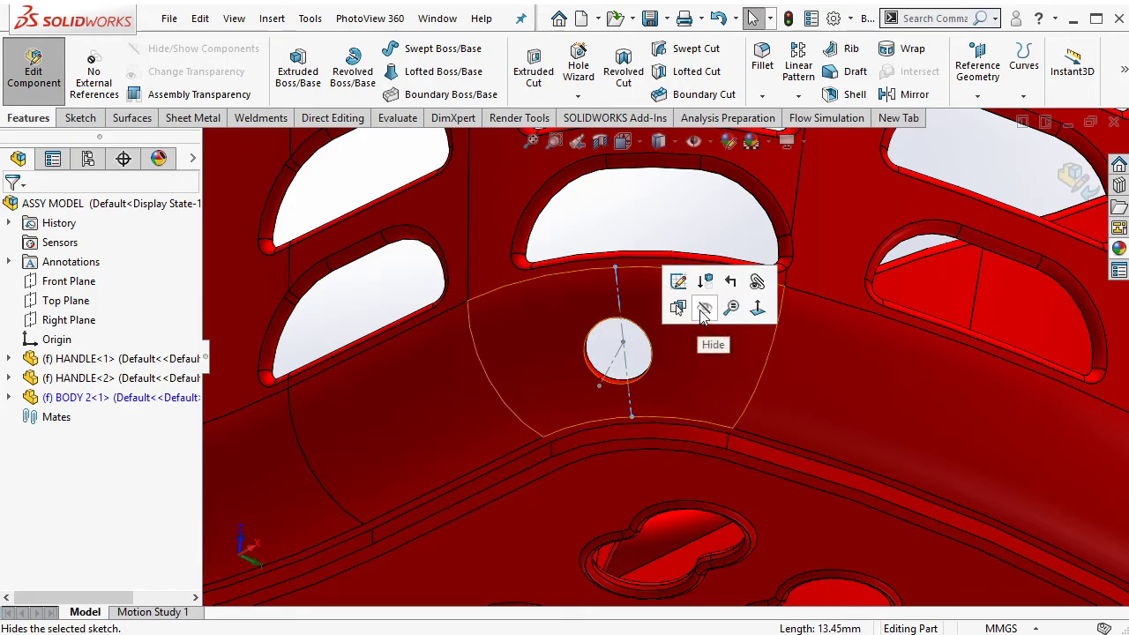
mouse_move(712, 348)
middle_down()
mouse_move(610, 309)
mouse_move(654, 287)
mouse_move(613, 283)
mouse_move(612, 327)
mouse_move(645, 339)
middle_up()
scroll(653, 287, up, 5)
scroll(654, 287, down, 6)
middle_drag(600, 276, 694, 244)
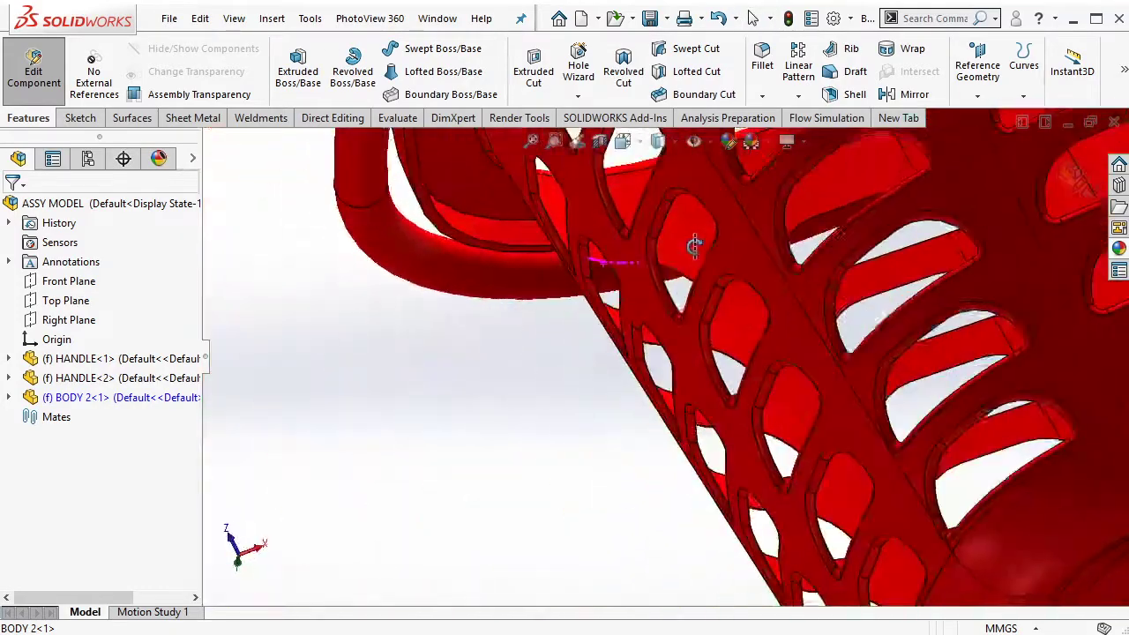
scroll(693, 244, up, 5)
mouse_move(856, 415)
middle_down()
mouse_move(774, 290)
mouse_move(756, 383)
mouse_move(747, 373)
mouse_move(804, 229)
mouse_move(635, 494)
middle_up()
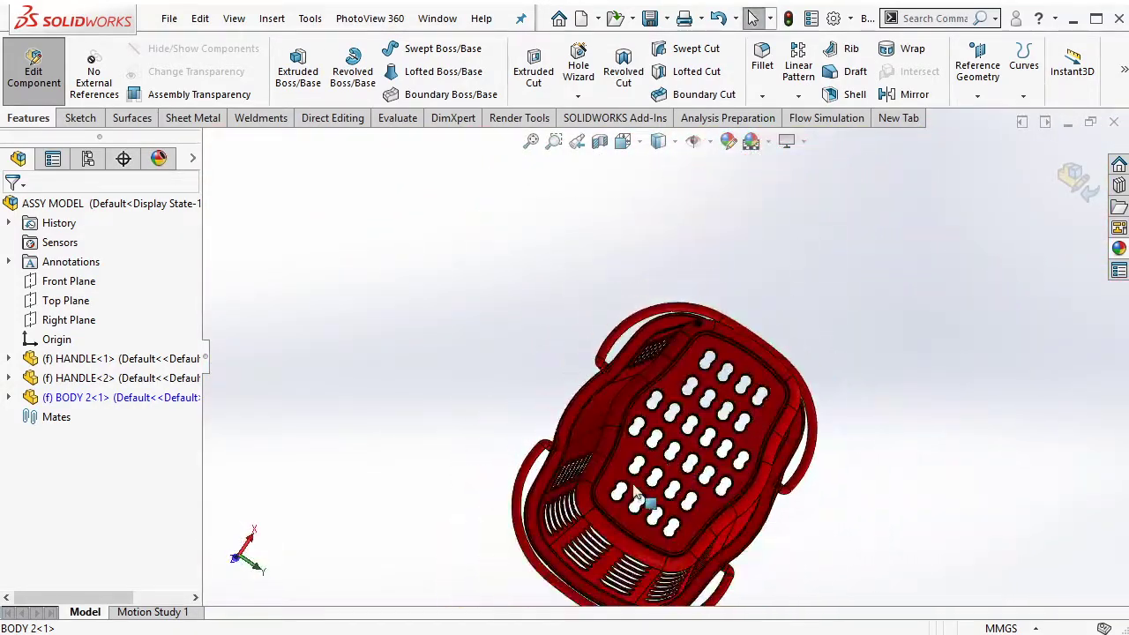
mouse_move(797, 390)
middle_down()
mouse_move(771, 459)
mouse_move(713, 374)
mouse_move(713, 494)
mouse_move(723, 429)
mouse_move(706, 306)
mouse_move(694, 474)
mouse_move(676, 403)
mouse_move(679, 419)
mouse_move(730, 333)
middle_up()
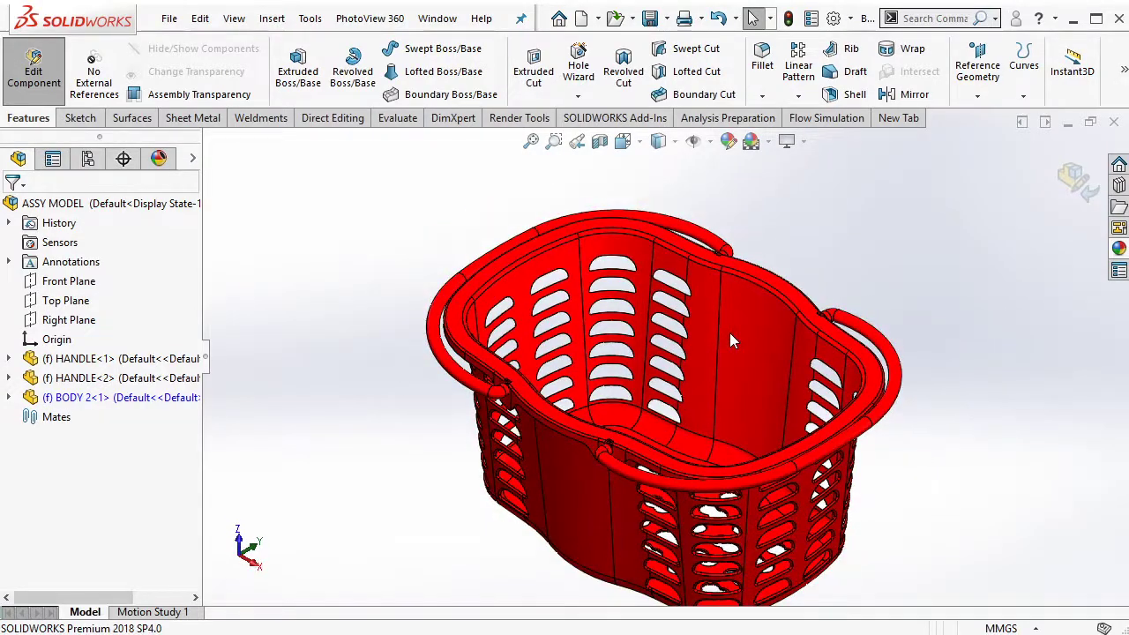
click(88, 119)
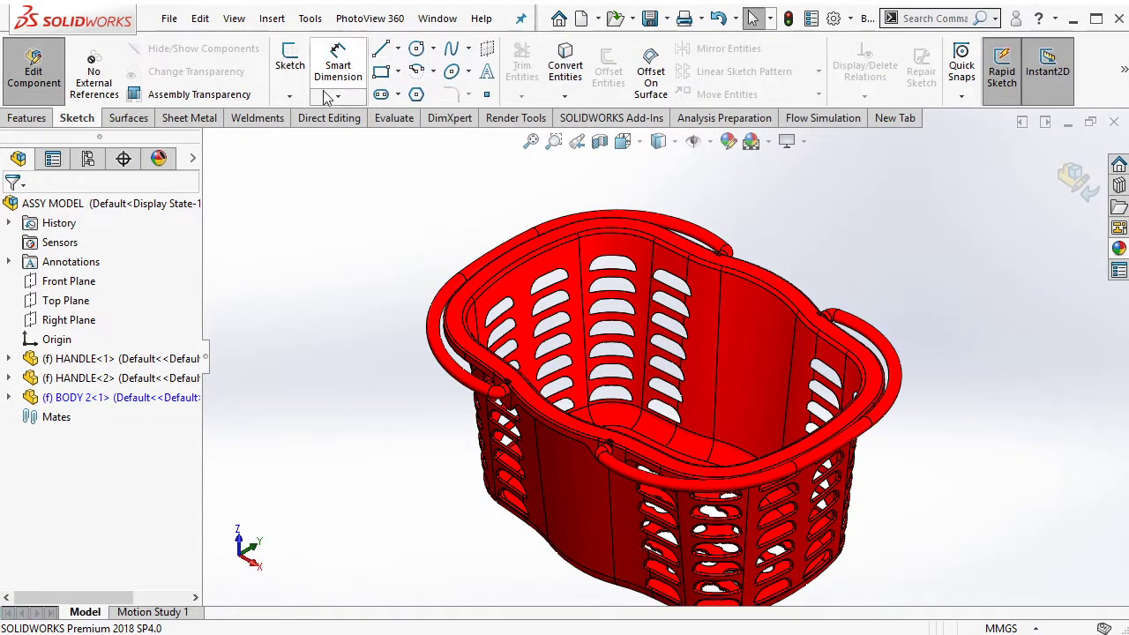
- Start a new 3D sketch and draw a line diagonally across the basket between opposite walls
click(290, 95)
click(312, 139)
click(398, 48)
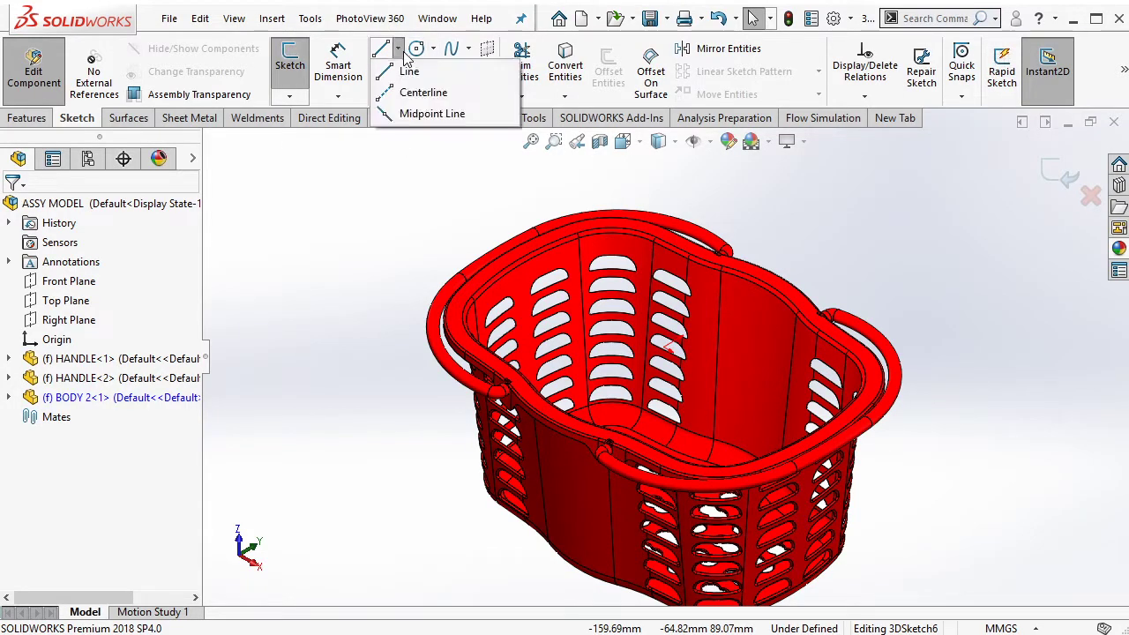
click(410, 72)
scroll(774, 304, down, 4)
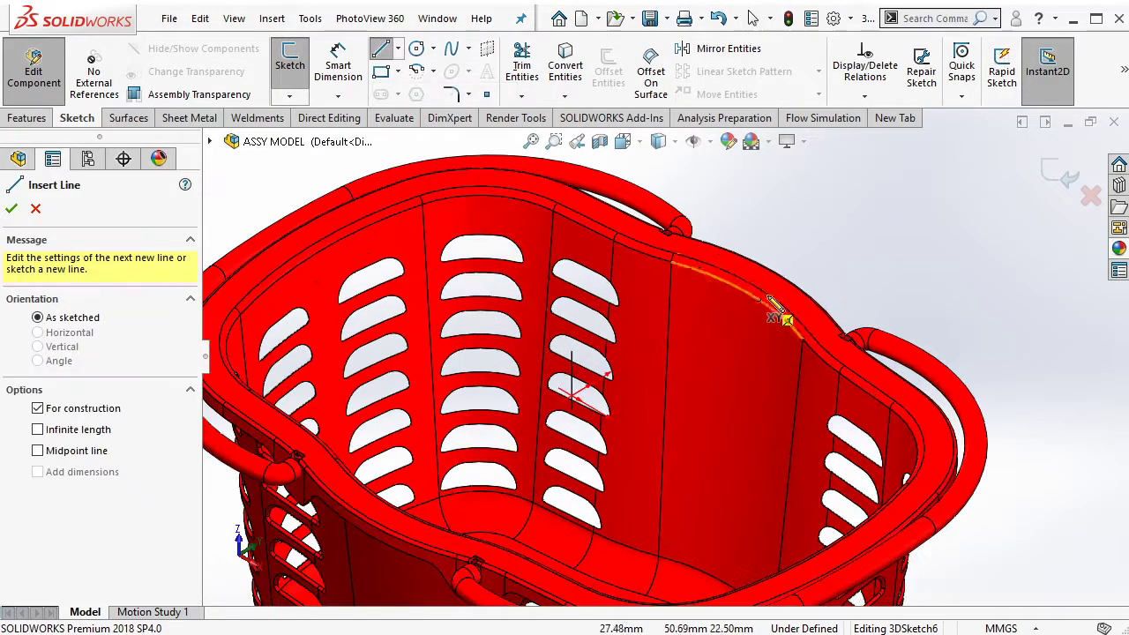
scroll(773, 291, down, 2)
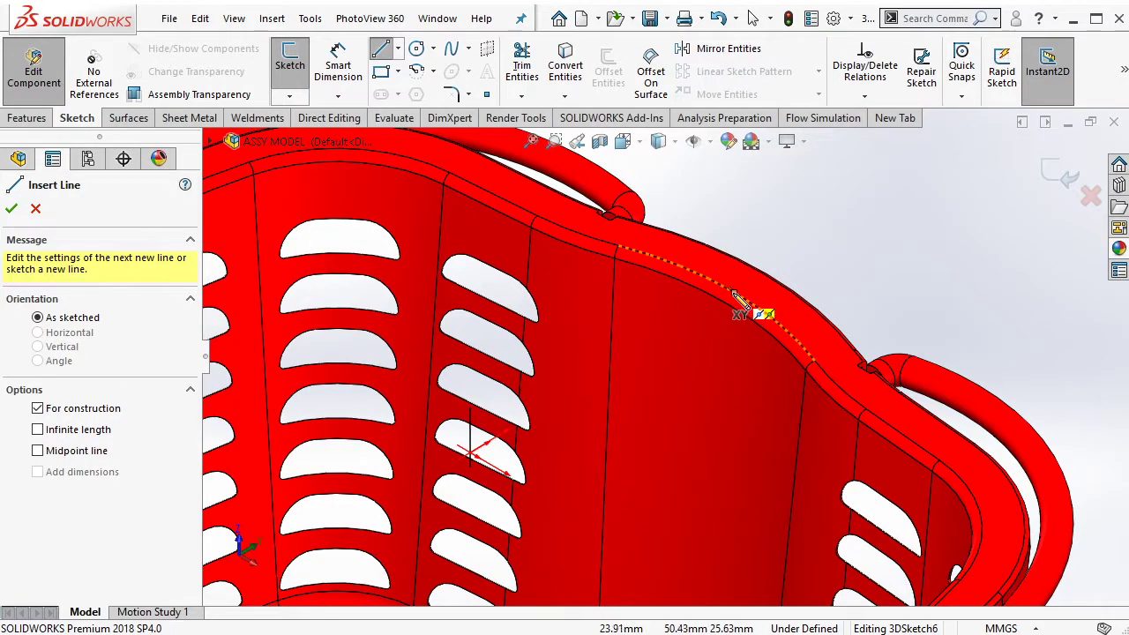
click(739, 298)
scroll(740, 299, up, 5)
middle_drag(655, 436, 444, 487)
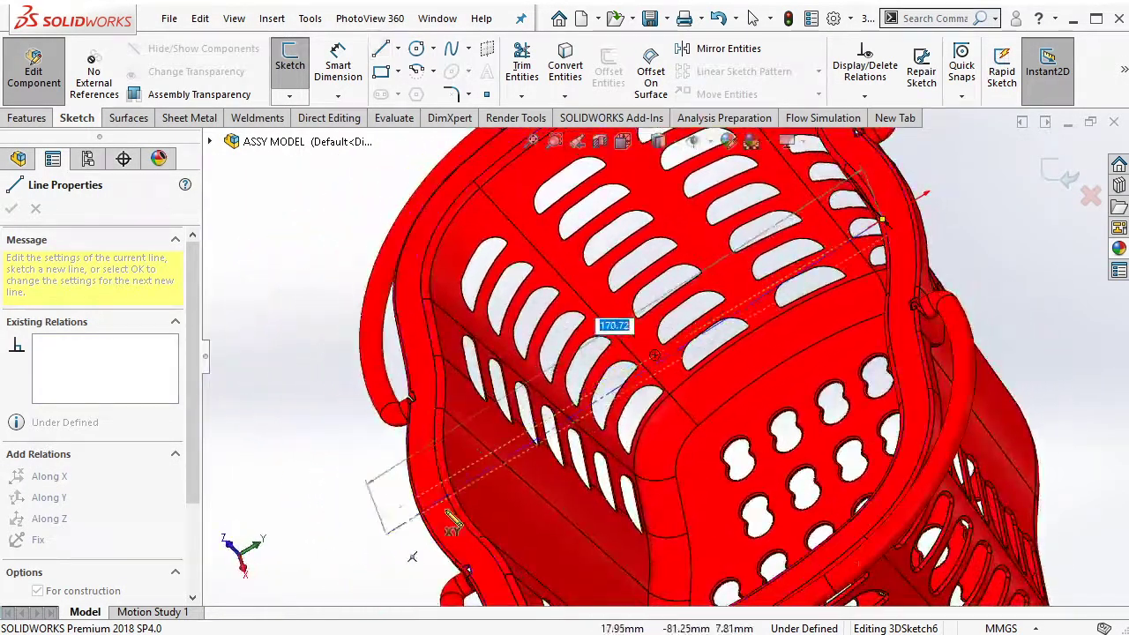
click(442, 484)
key(Escape)
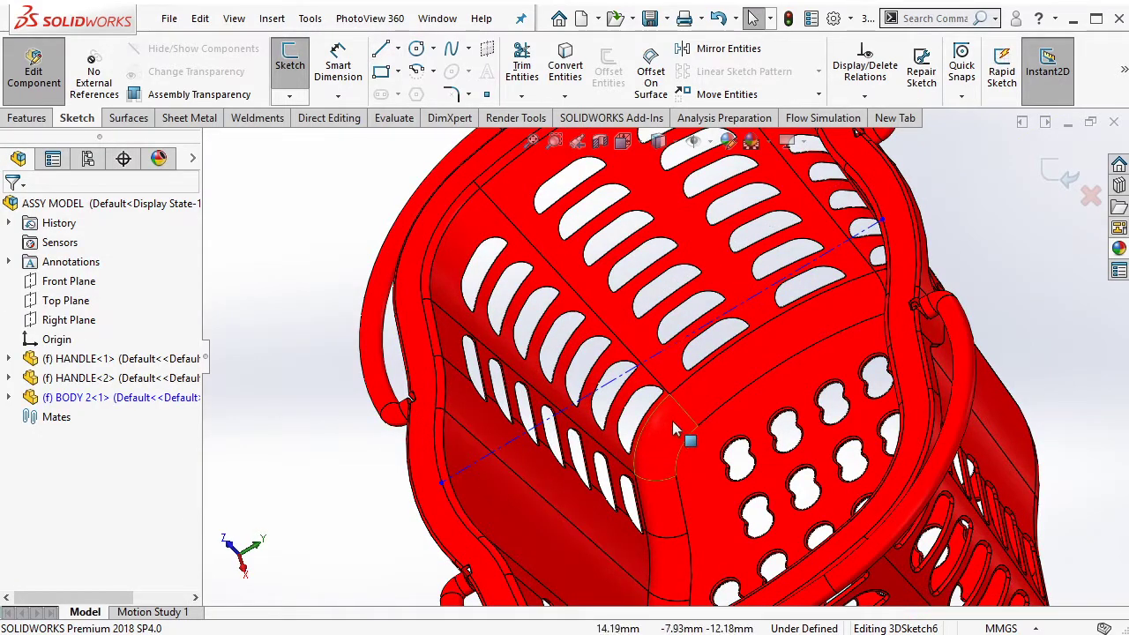
- Fix both ends of the diagonal line
middle_drag(672, 421, 894, 239)
click(847, 228)
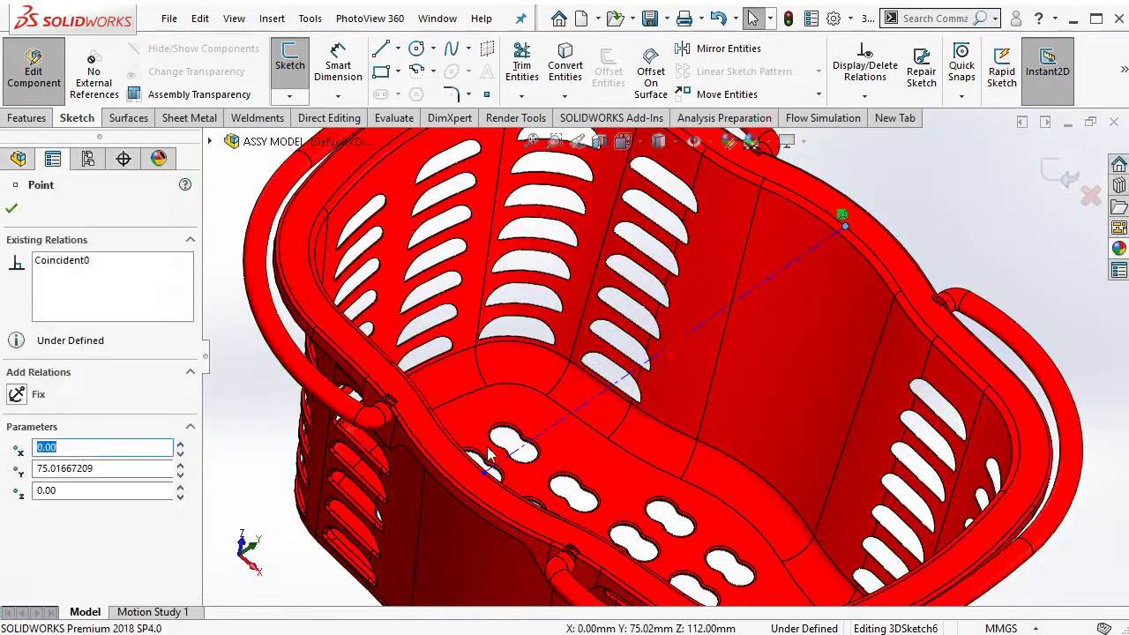
ctrl+click(485, 473)
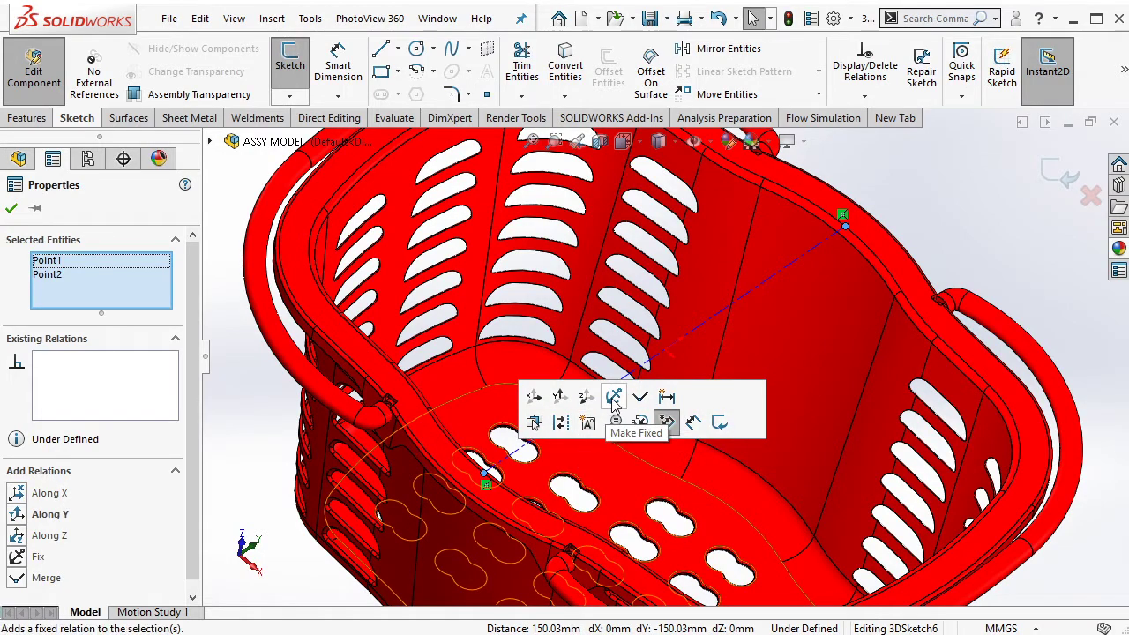
click(614, 398)
middle_drag(765, 371, 748, 231)
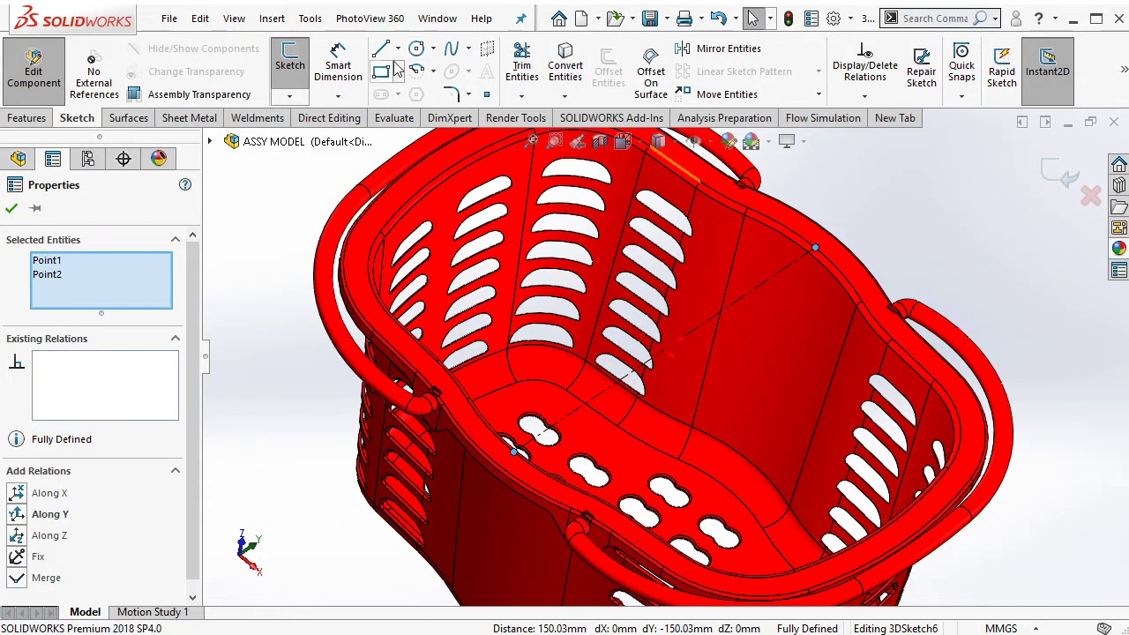
- Draw a construction centerline inside the basket along the diagonal
click(289, 95)
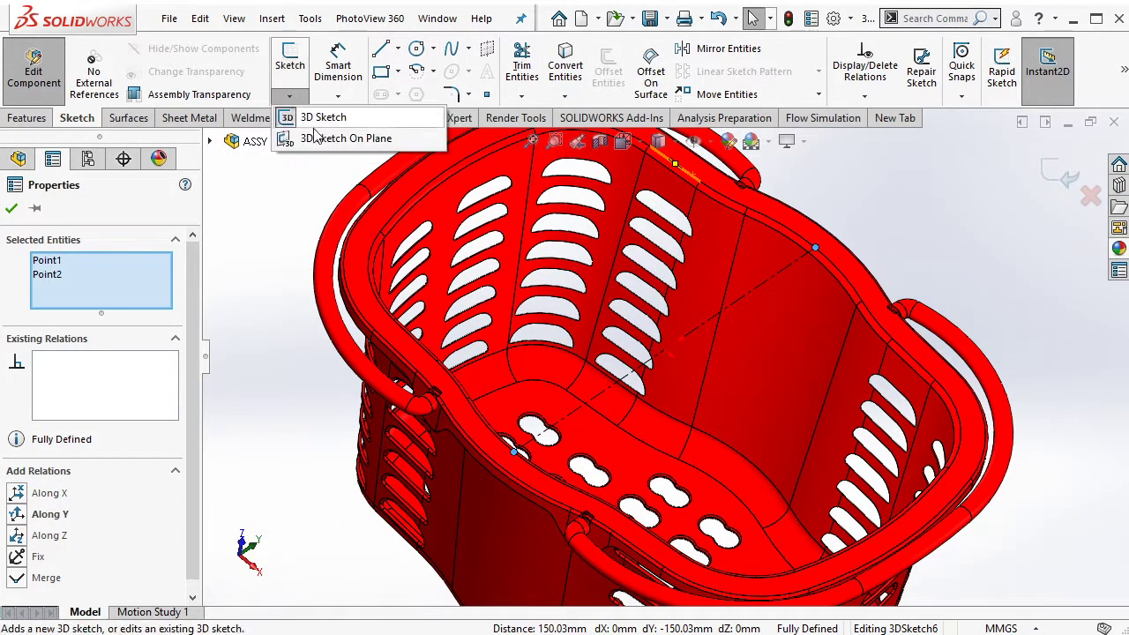
click(323, 114)
click(398, 49)
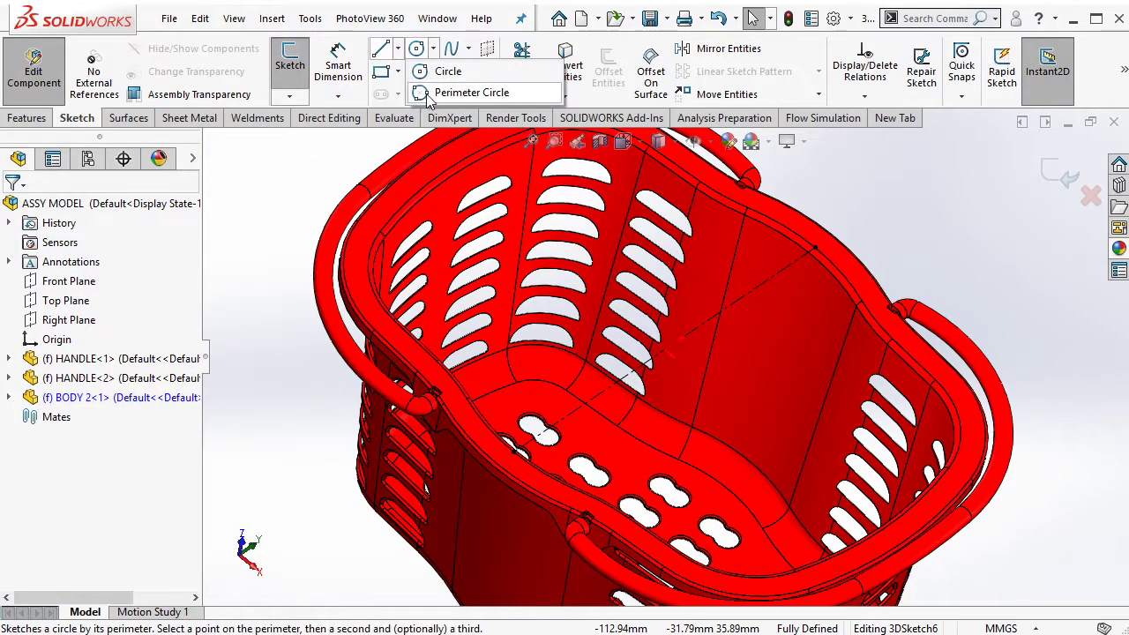
click(415, 93)
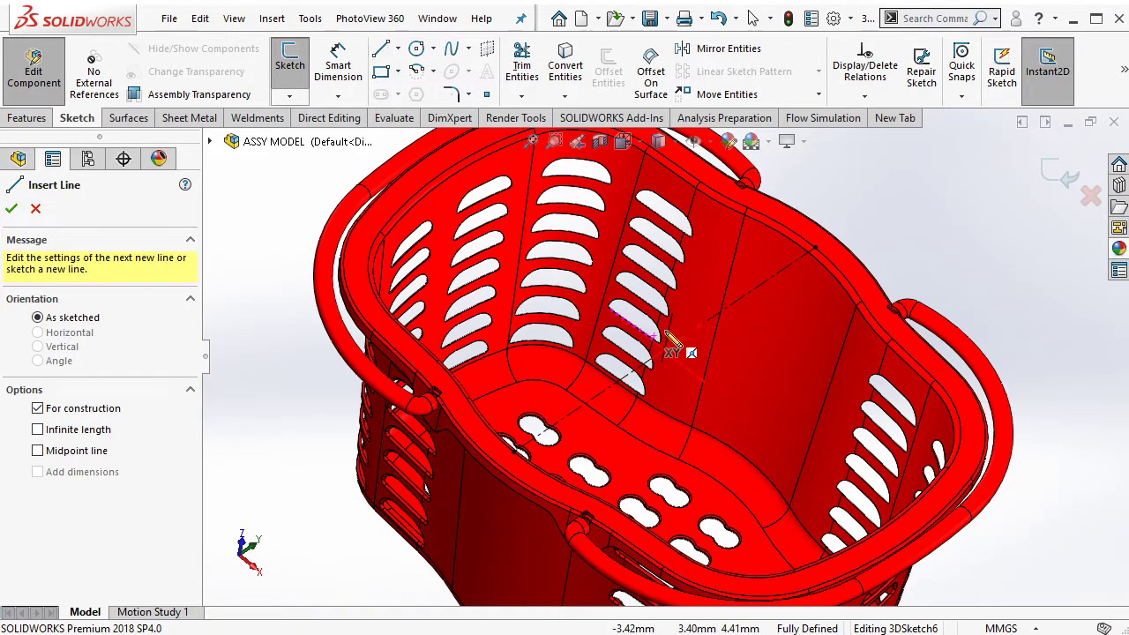
mouse_move(668, 340)
middle_down()
mouse_move(621, 297)
mouse_move(607, 305)
middle_up()
click(582, 289)
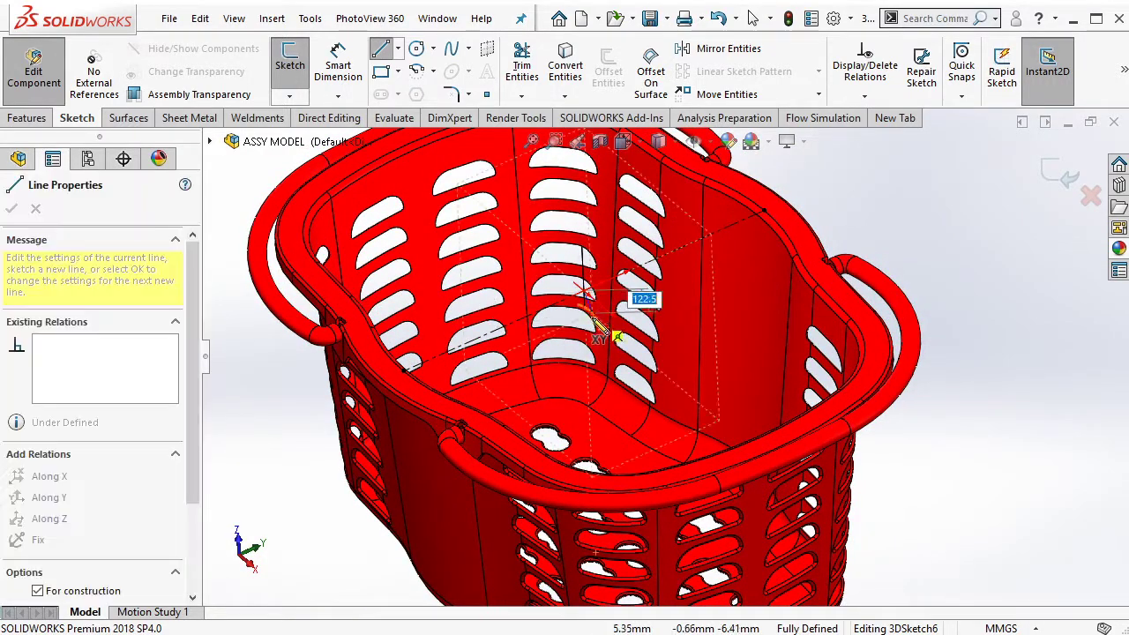
click(597, 347)
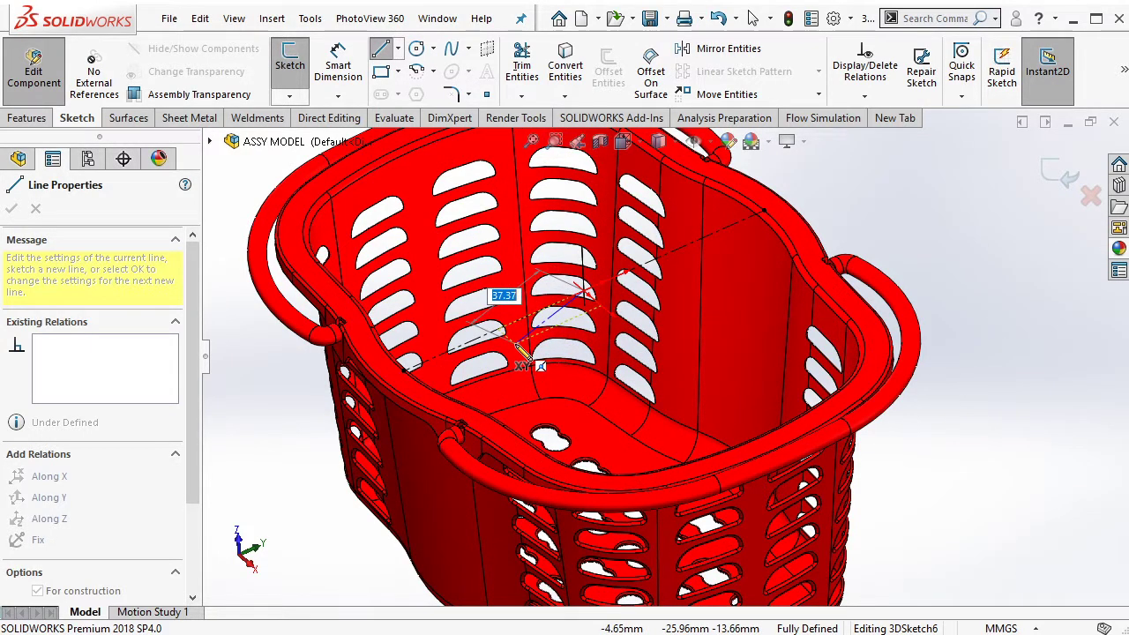
key(Escape)
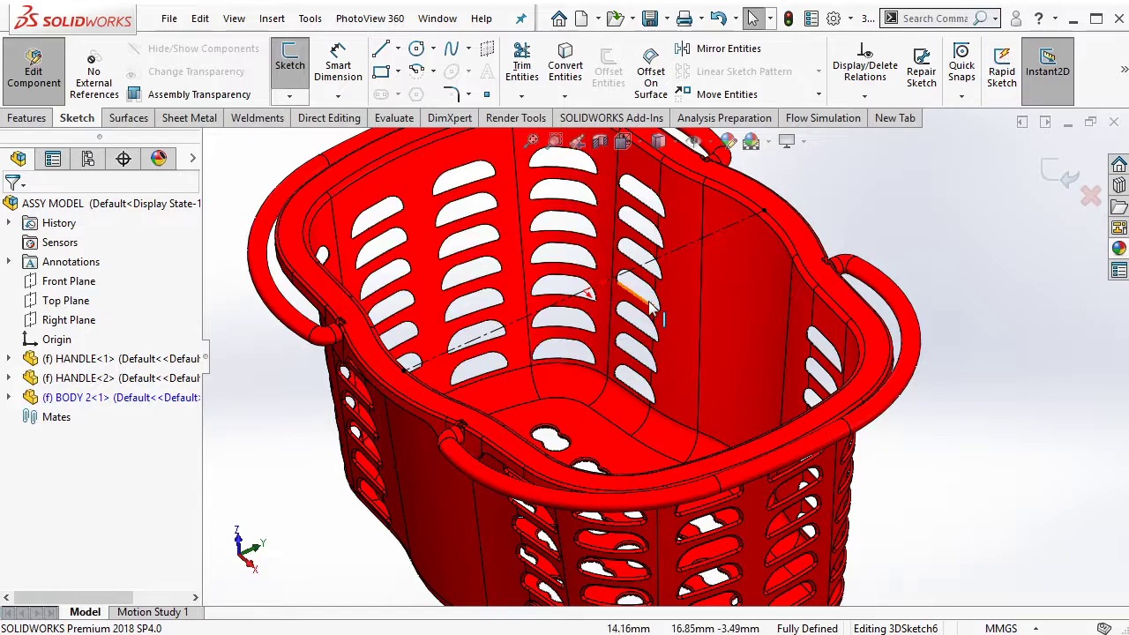
- Place a sketch point at the diagonal line's middle and exit the 3D sketch
click(485, 94)
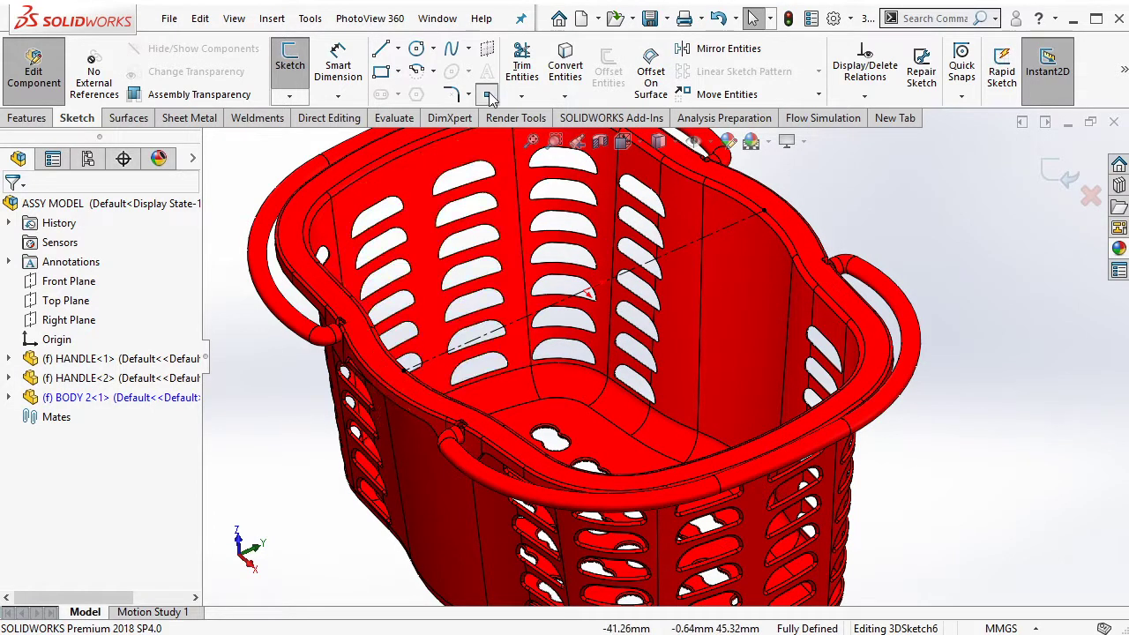
click(583, 291)
key(Escape)
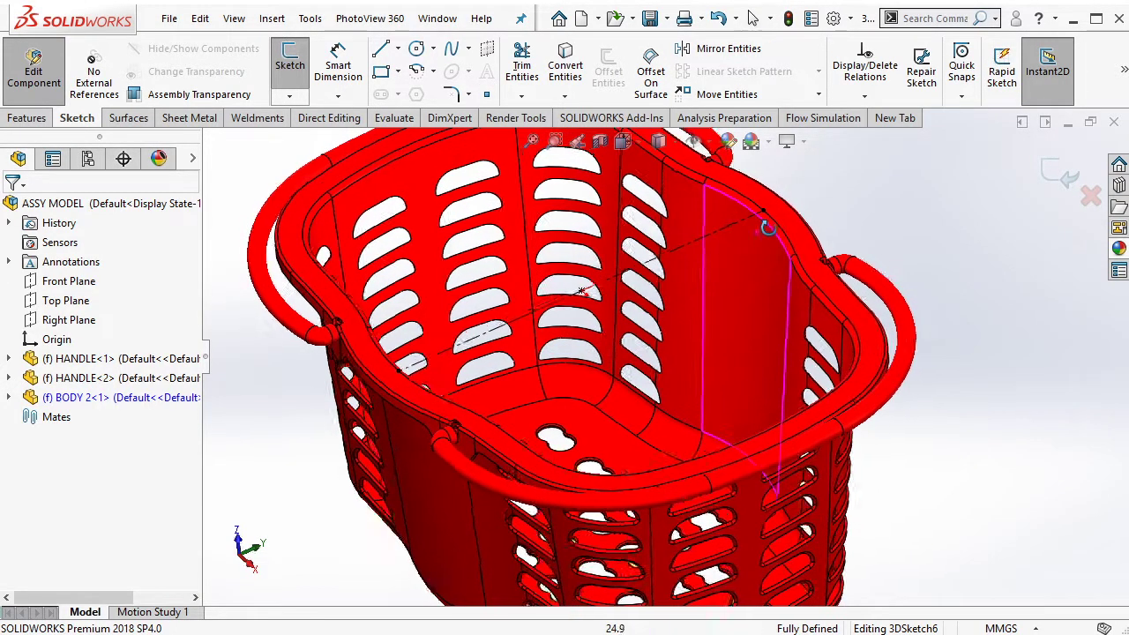
middle_drag(746, 290, 812, 252)
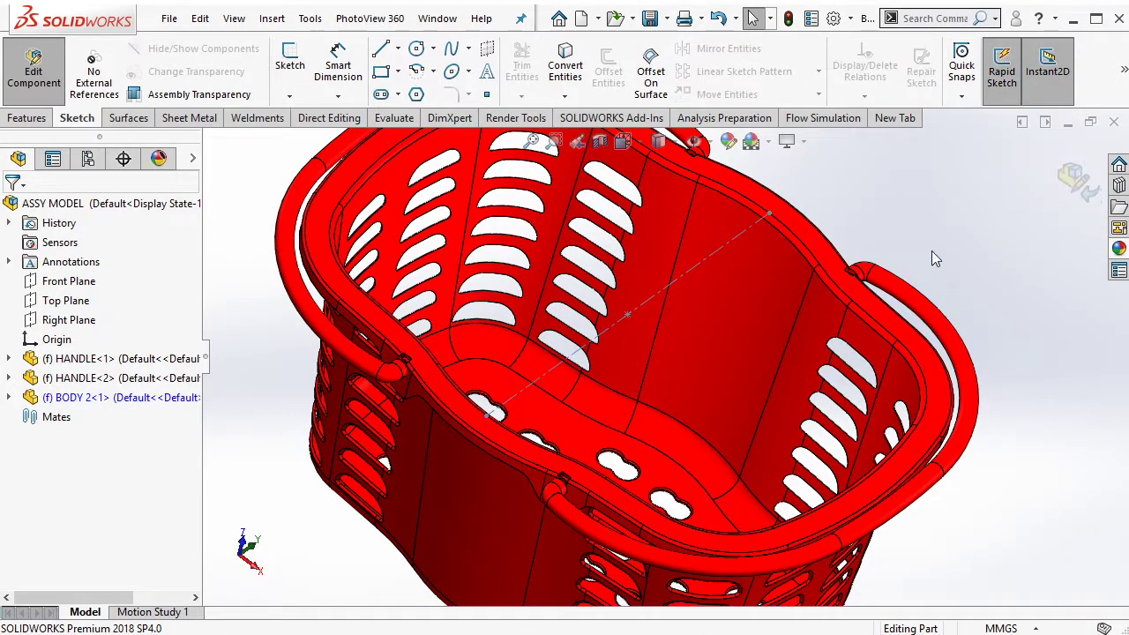
click(289, 58)
- Create Plane2 through the midpoint sketch point, perpendicular to the diagonal line
click(35, 119)
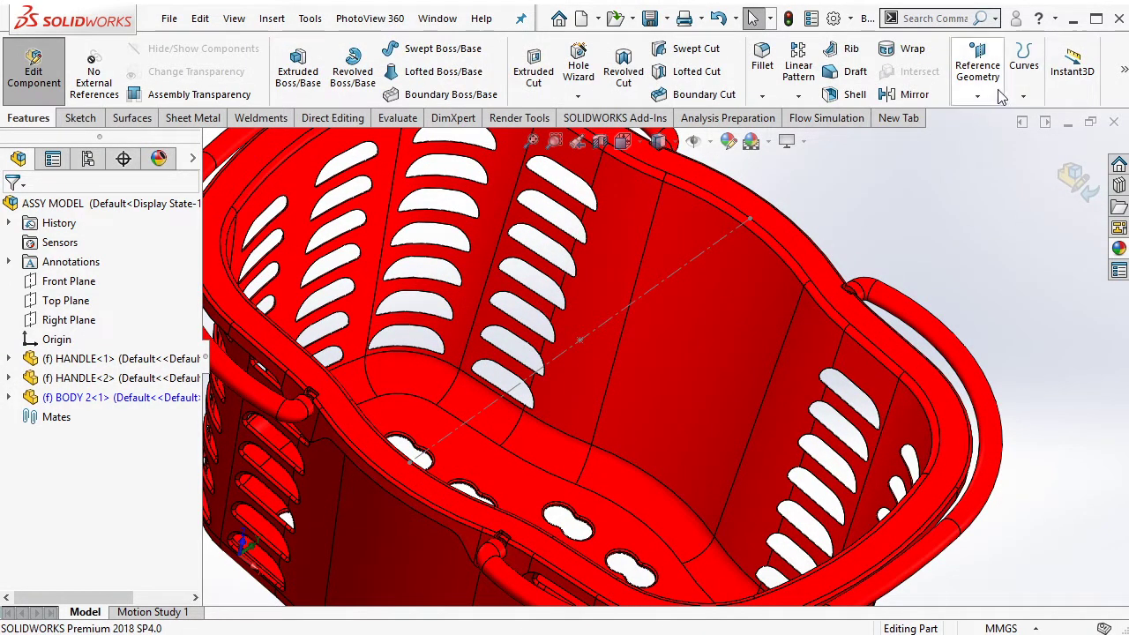
click(992, 93)
click(993, 120)
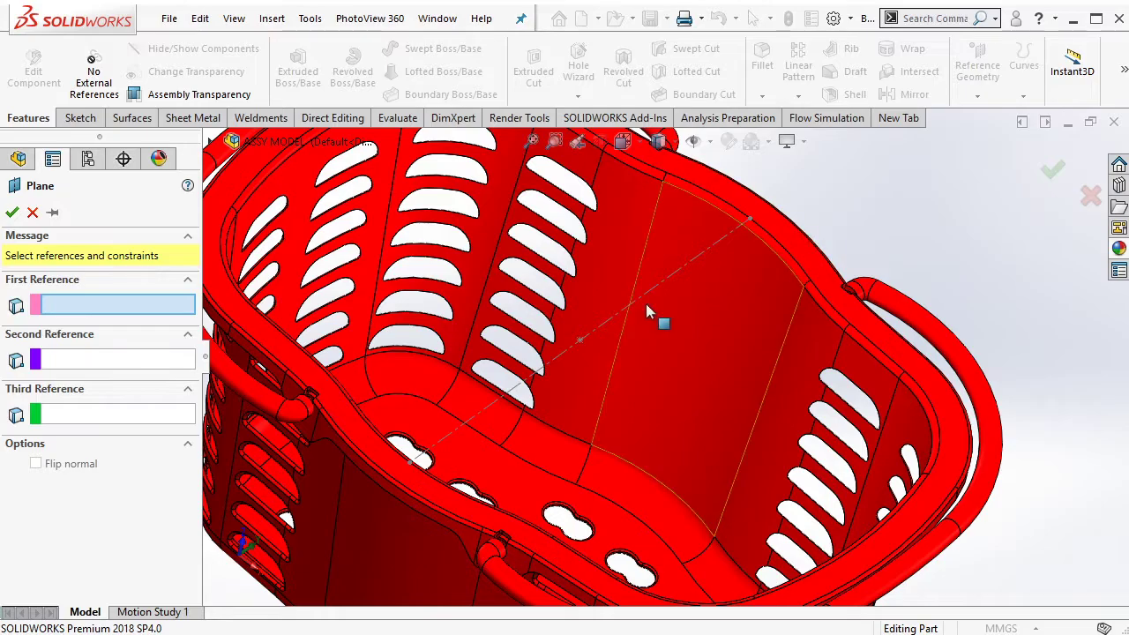
click(580, 337)
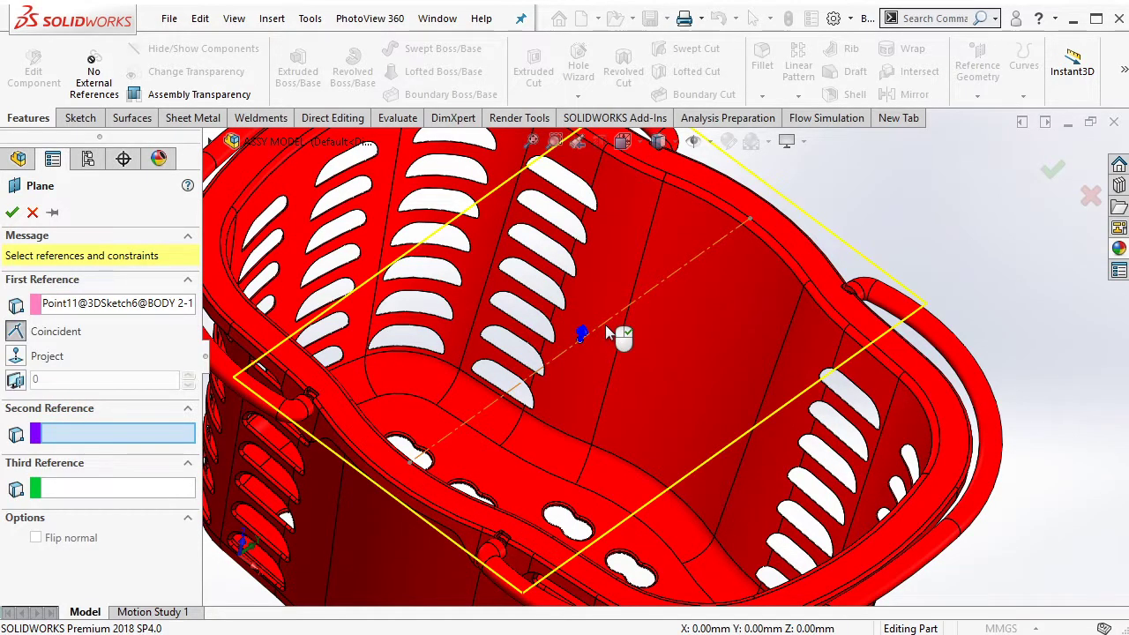
click(607, 332)
scroll(630, 328, down, 3)
mouse_move(630, 327)
middle_down()
mouse_move(573, 309)
mouse_move(532, 346)
middle_up()
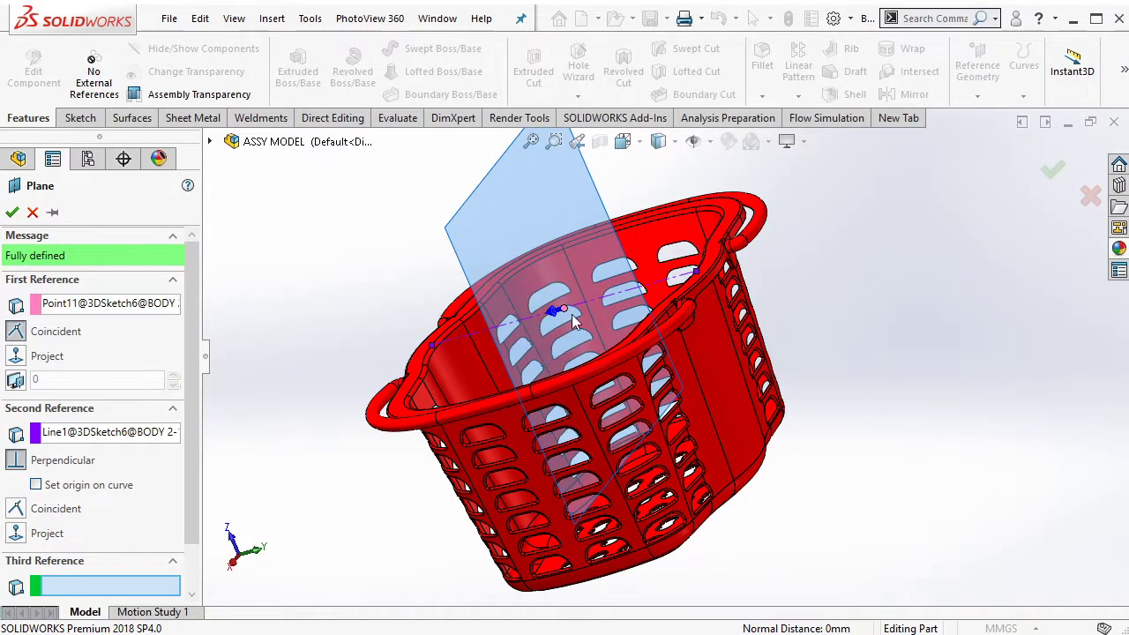
click(11, 212)
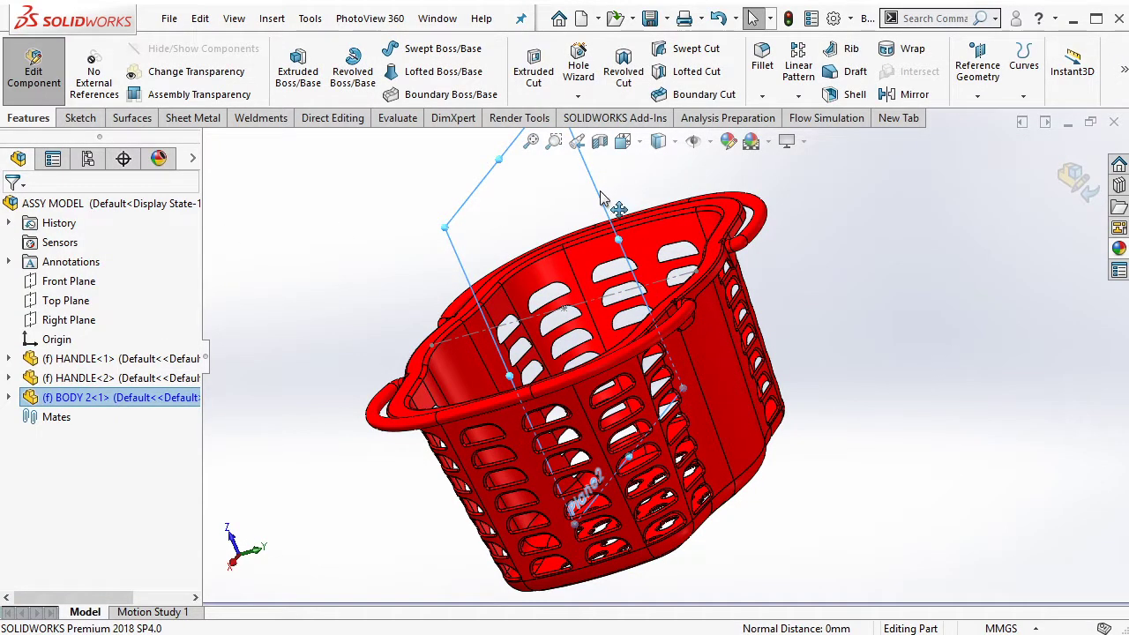
- Open a sketch on Plane2 from its context menu, then view the basket from above
right_click(601, 196)
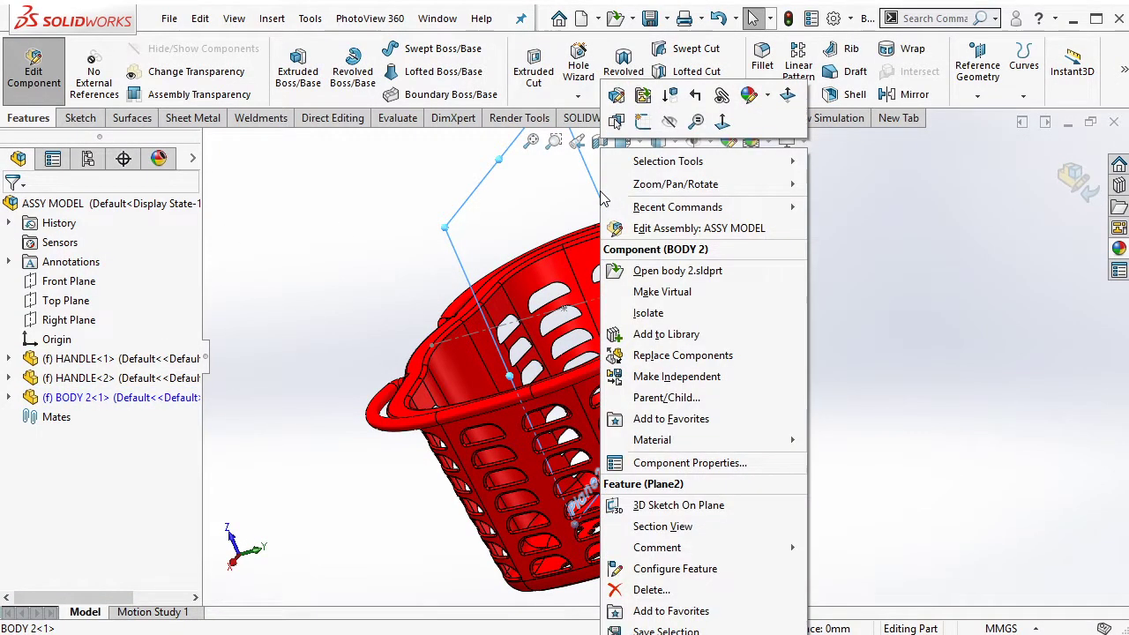
click(642, 123)
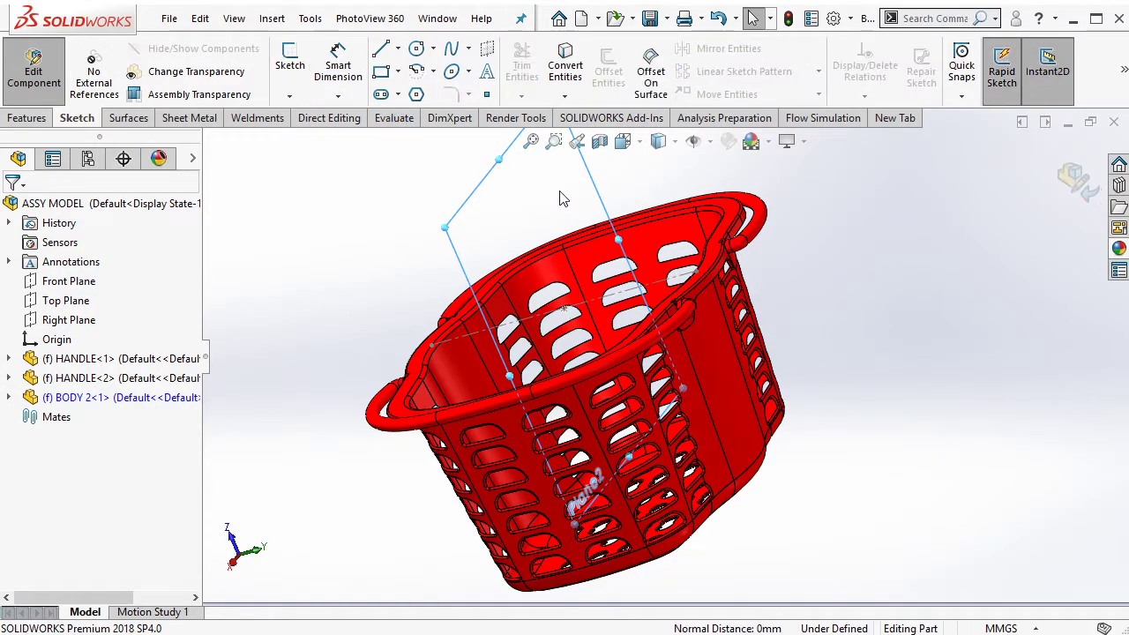
click(624, 198)
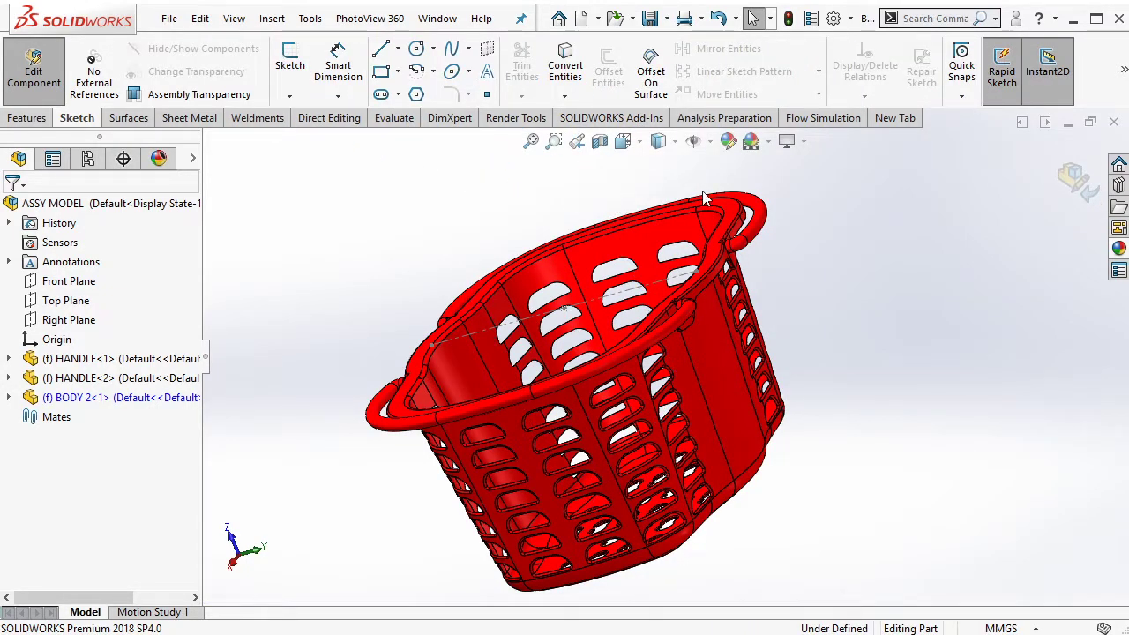
middle_drag(704, 197, 711, 206)
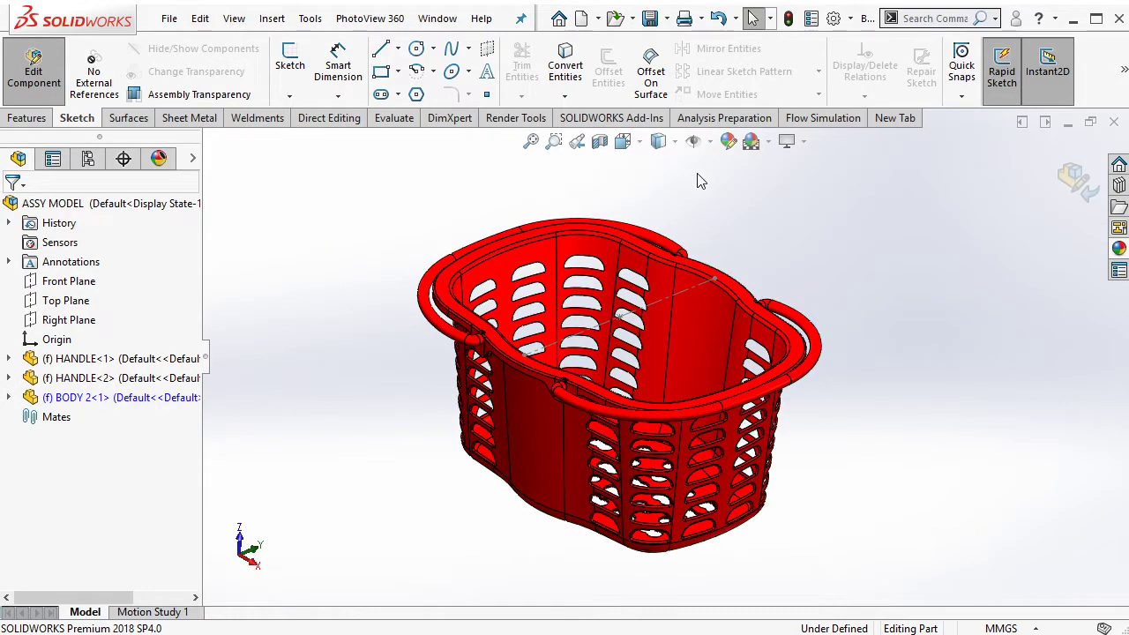
- Expand BODY 2's feature list, turn on plane display, and select Plane2 as the mirror plane
click(9, 398)
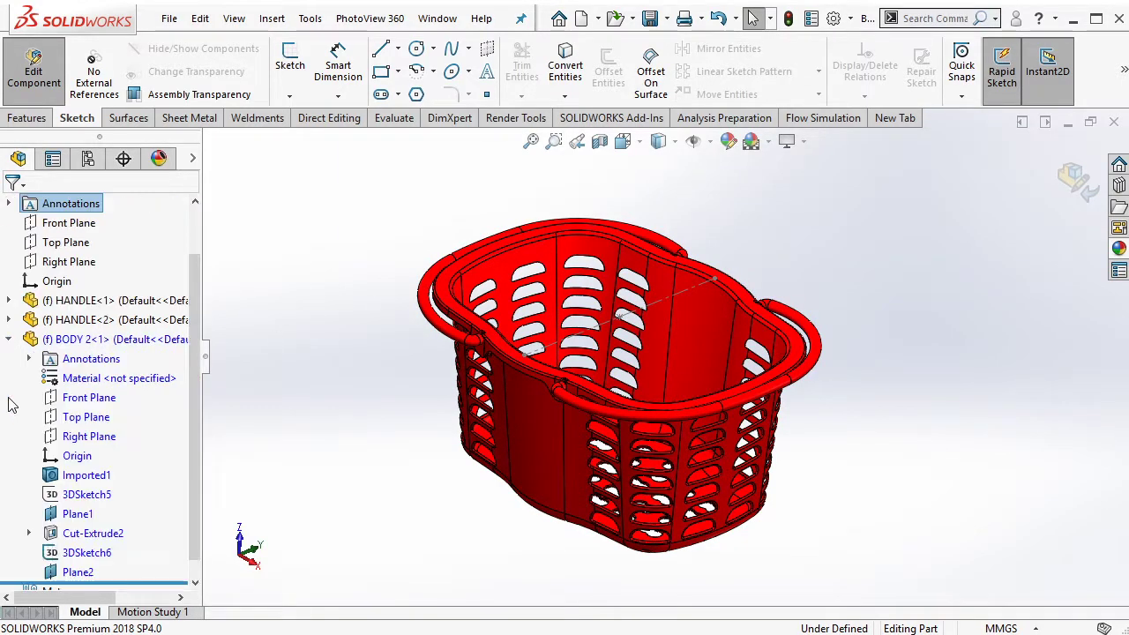
click(711, 143)
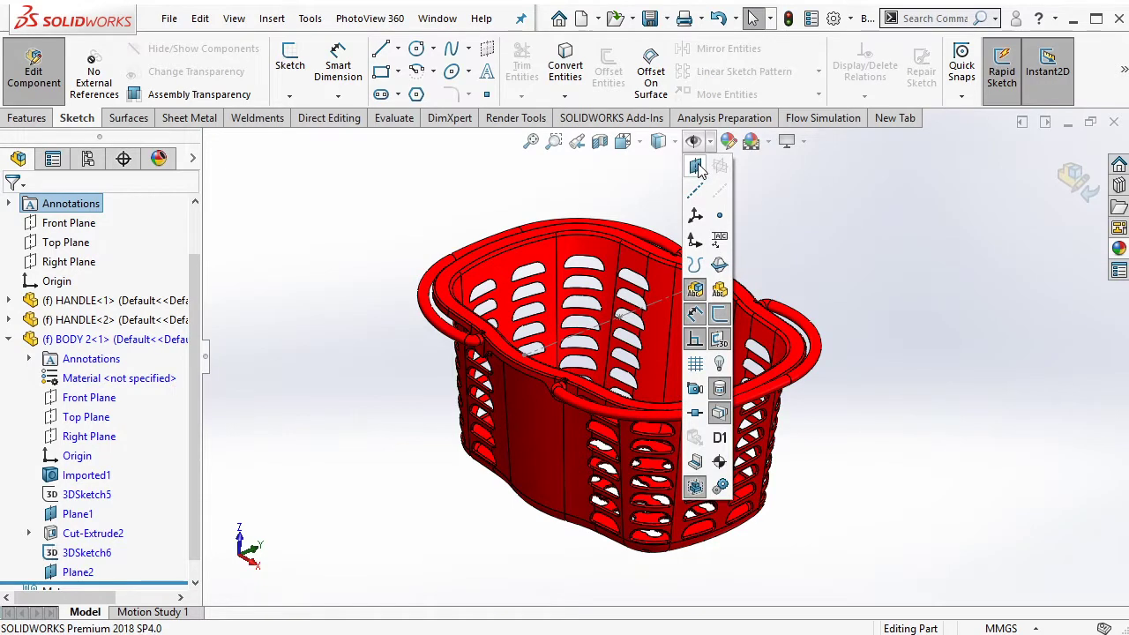
click(697, 169)
mouse_move(778, 204)
middle_down()
mouse_move(587, 212)
mouse_move(660, 222)
mouse_move(661, 232)
mouse_move(657, 223)
middle_up()
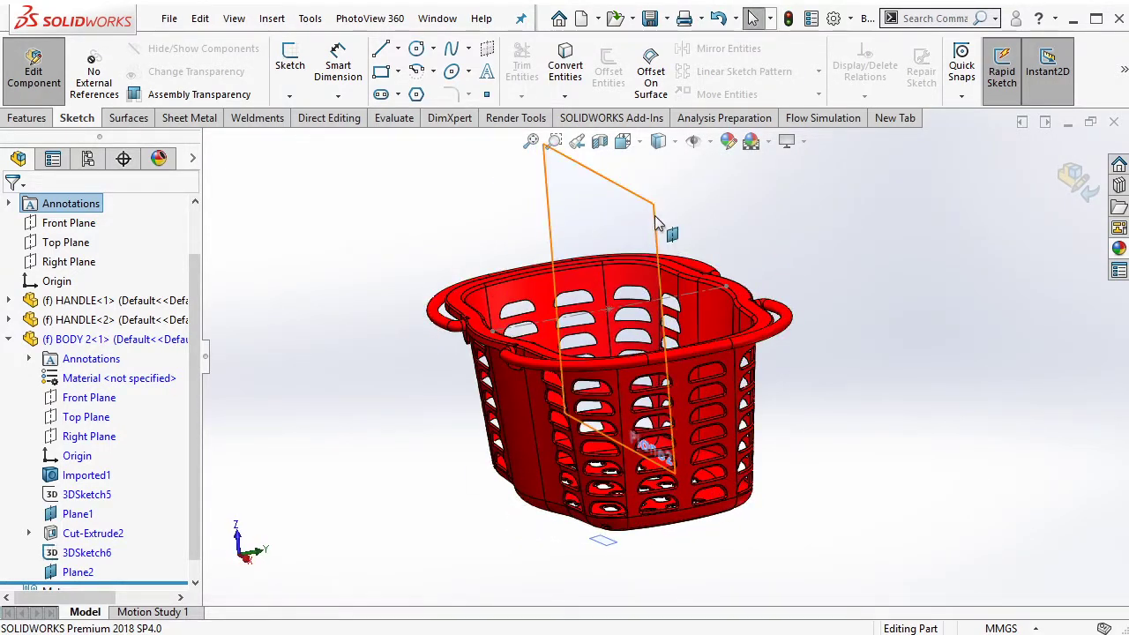
click(655, 223)
click(36, 121)
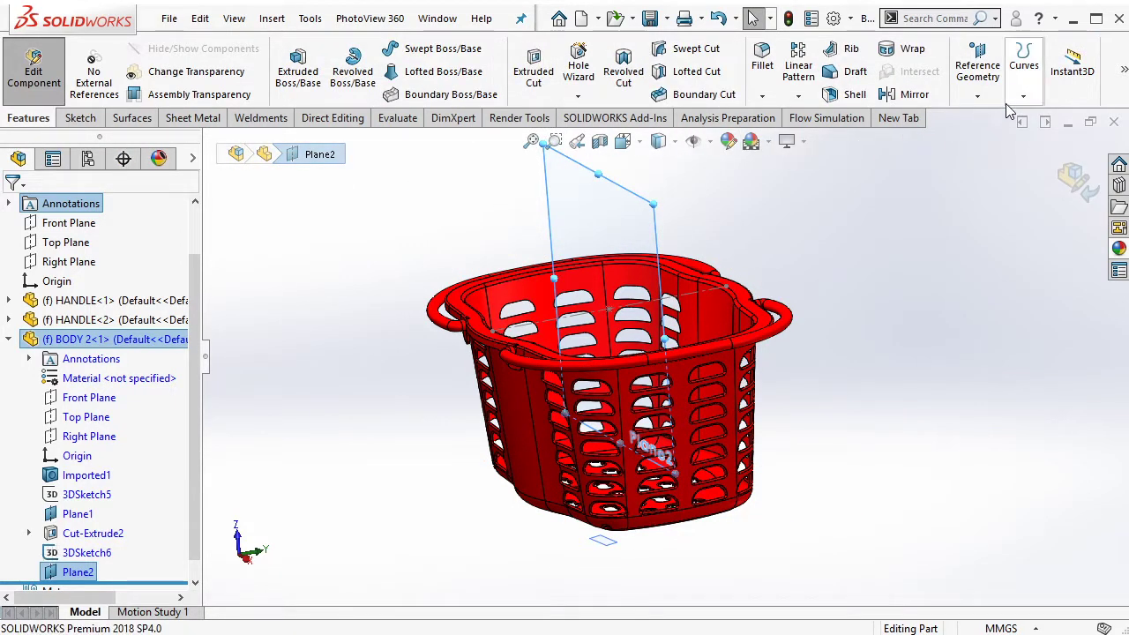
- Mirror Cut-Extrude2 about Plane2, then orbit to check the new hole at the opposite corner
click(916, 98)
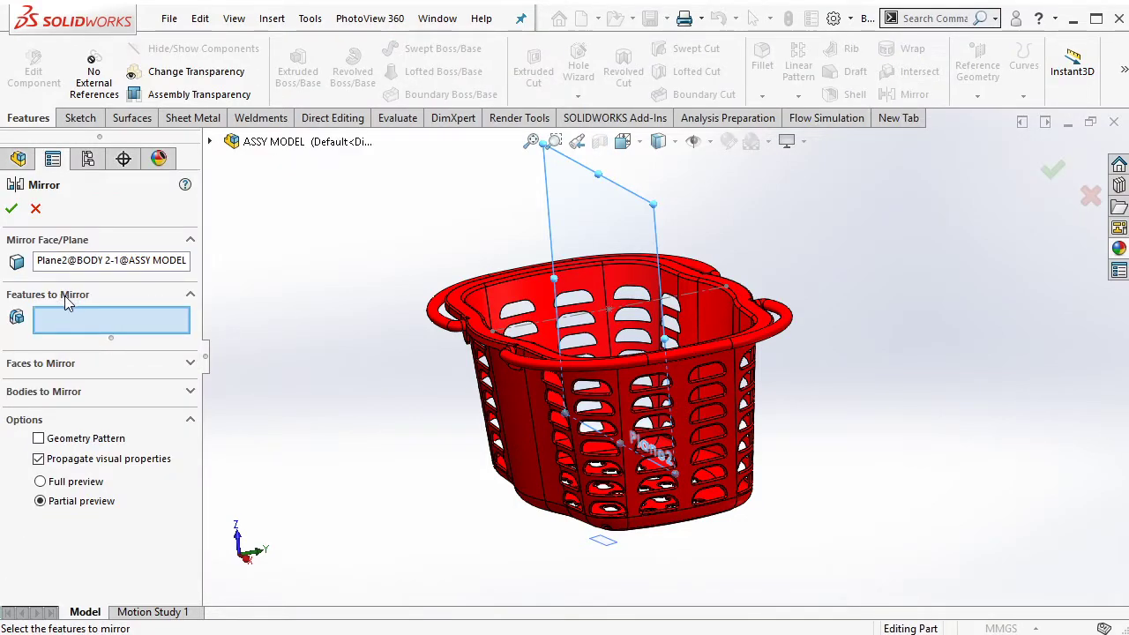
scroll(573, 423, down, 2)
scroll(578, 415, down, 3)
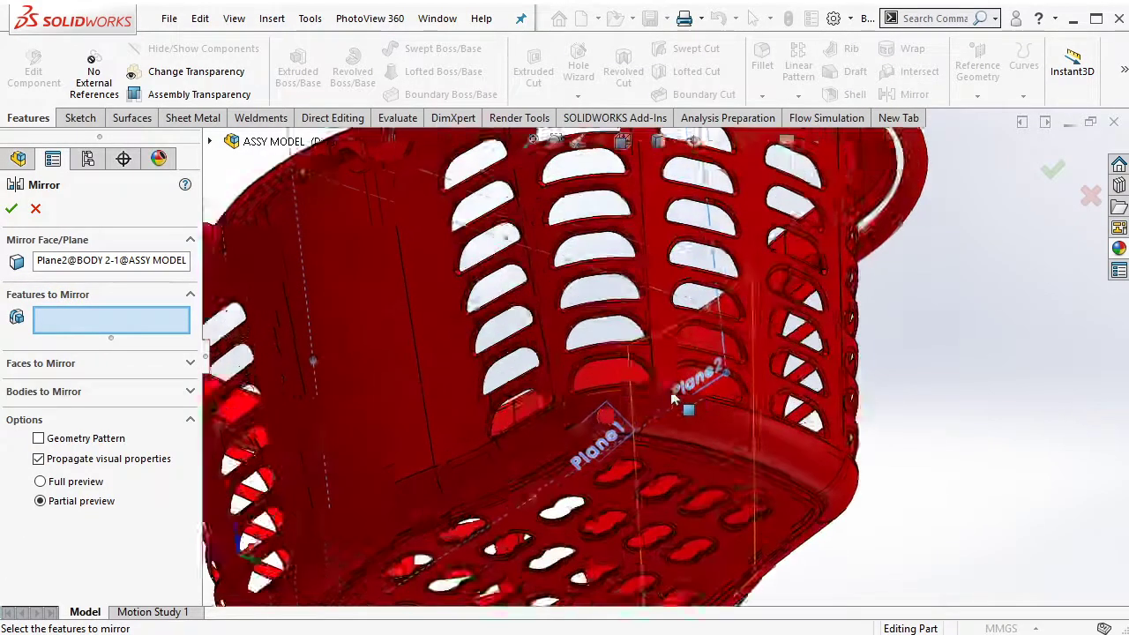
scroll(581, 408, down, 3)
scroll(563, 454, down, 3)
scroll(563, 454, up, 5)
scroll(577, 349, down, 5)
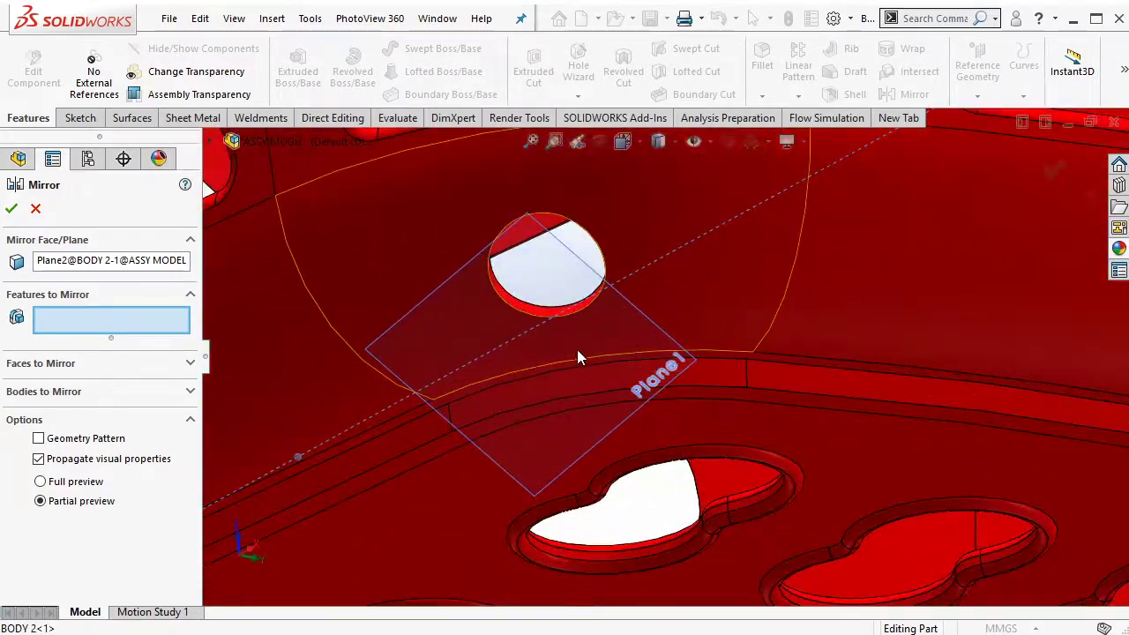
click(554, 319)
scroll(869, 327, up, 5)
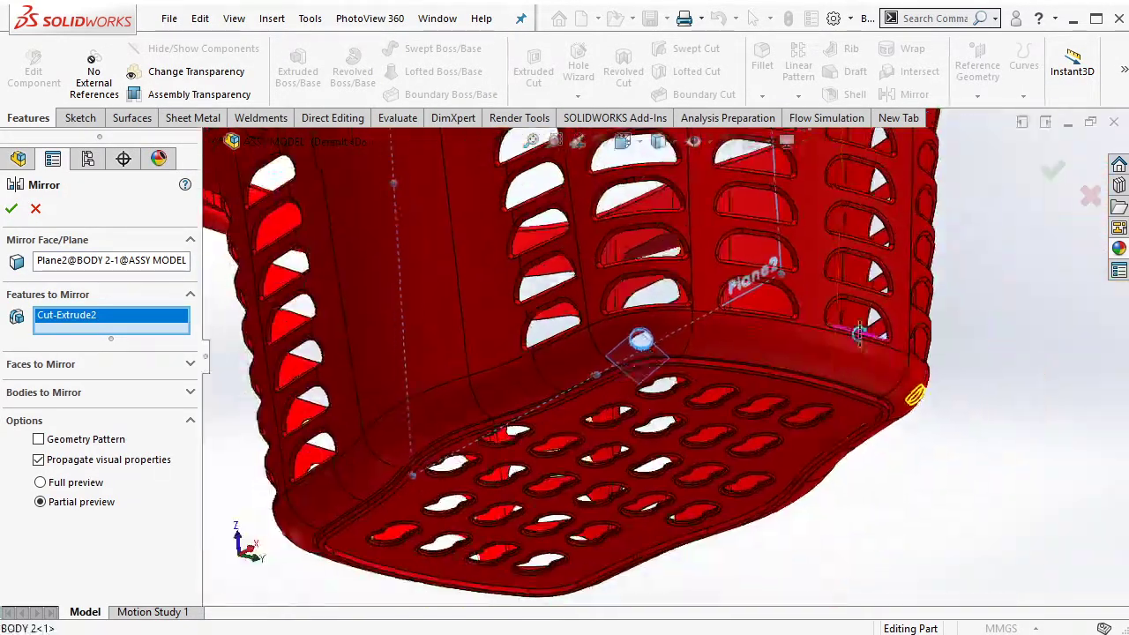
scroll(988, 441, down, 4)
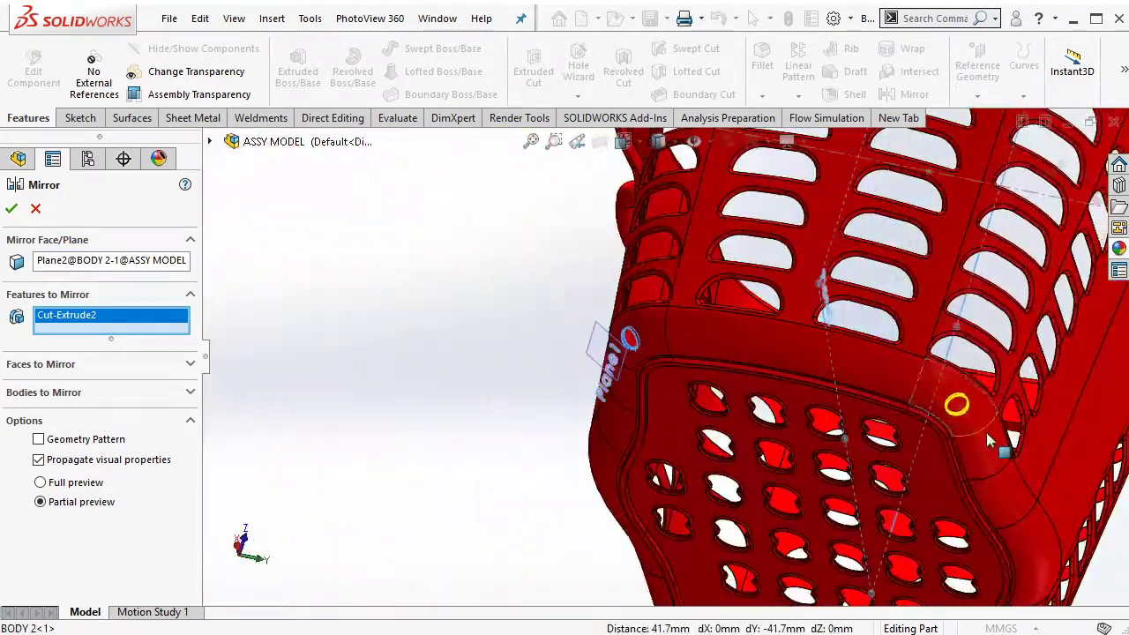
click(12, 209)
scroll(744, 367, up, 3)
mouse_move(743, 368)
middle_down()
mouse_move(797, 362)
mouse_move(875, 396)
mouse_move(669, 570)
mouse_move(621, 240)
middle_up()
scroll(863, 384, down, 3)
scroll(876, 396, up, 3)
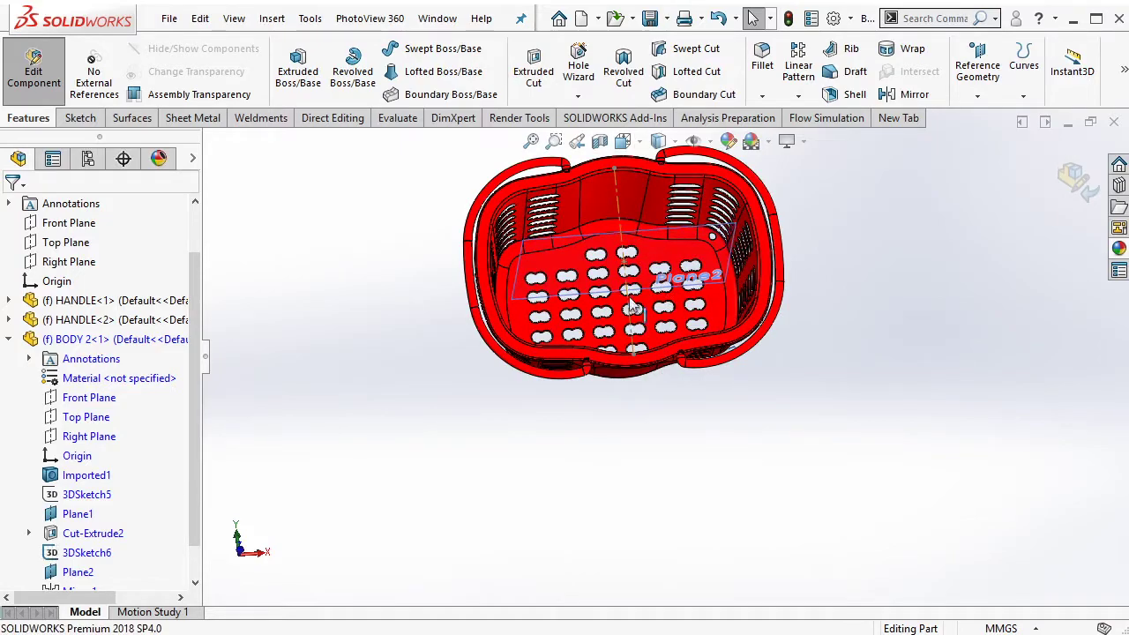
- Turn the basket to a front-side view and start a new 3D sketch
middle_drag(620, 240, 614, 232)
scroll(614, 233, down, 3)
scroll(614, 231, up, 2)
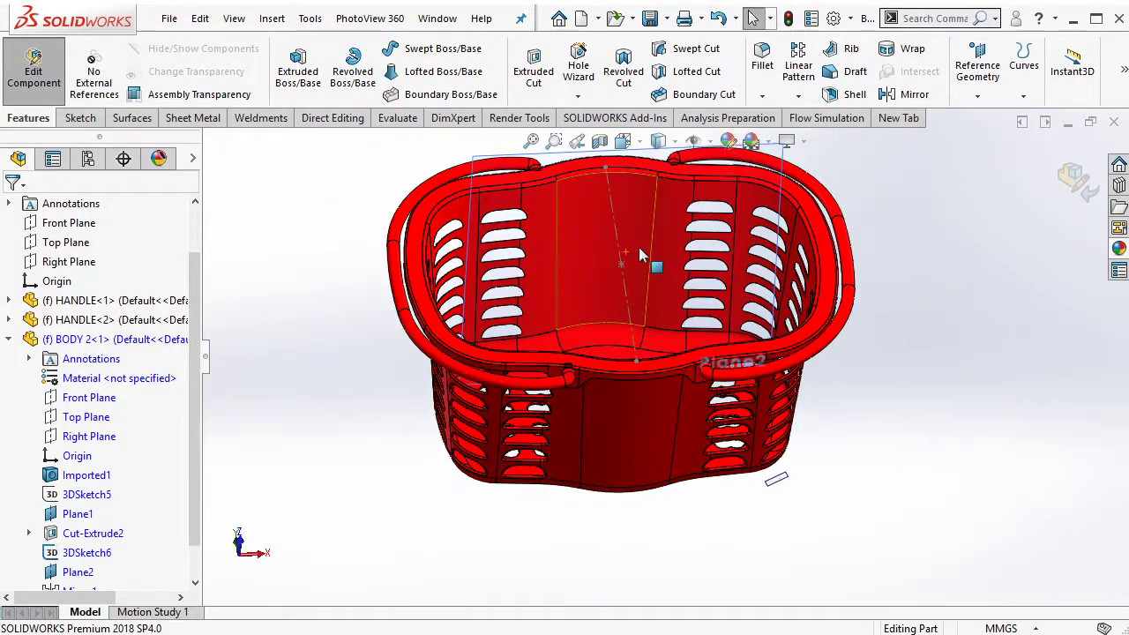
click(80, 118)
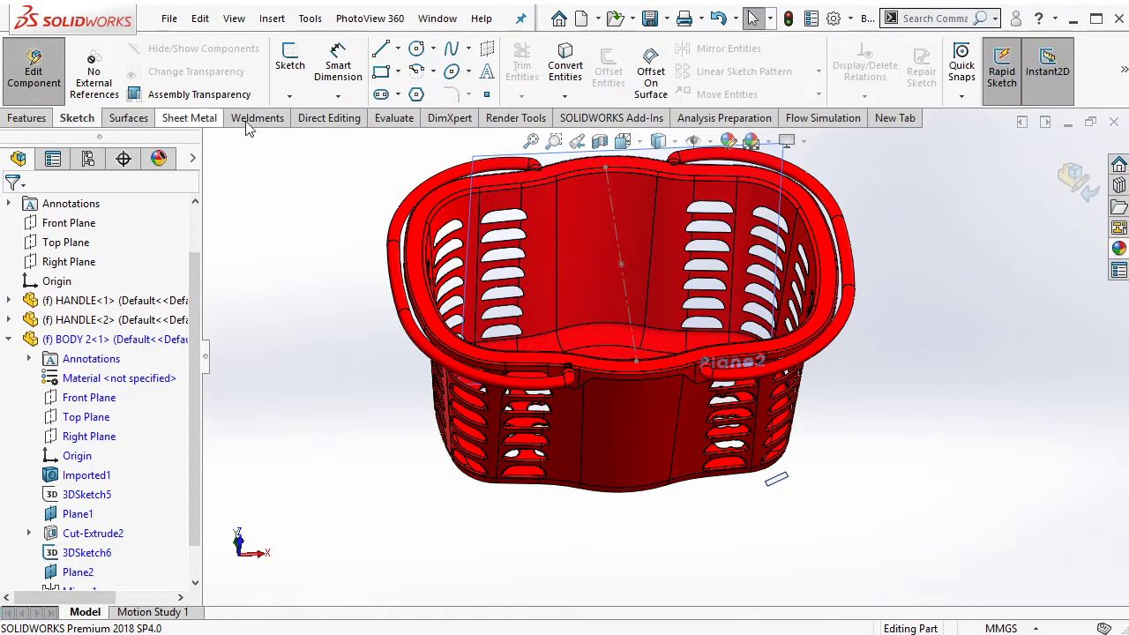
click(291, 96)
click(311, 139)
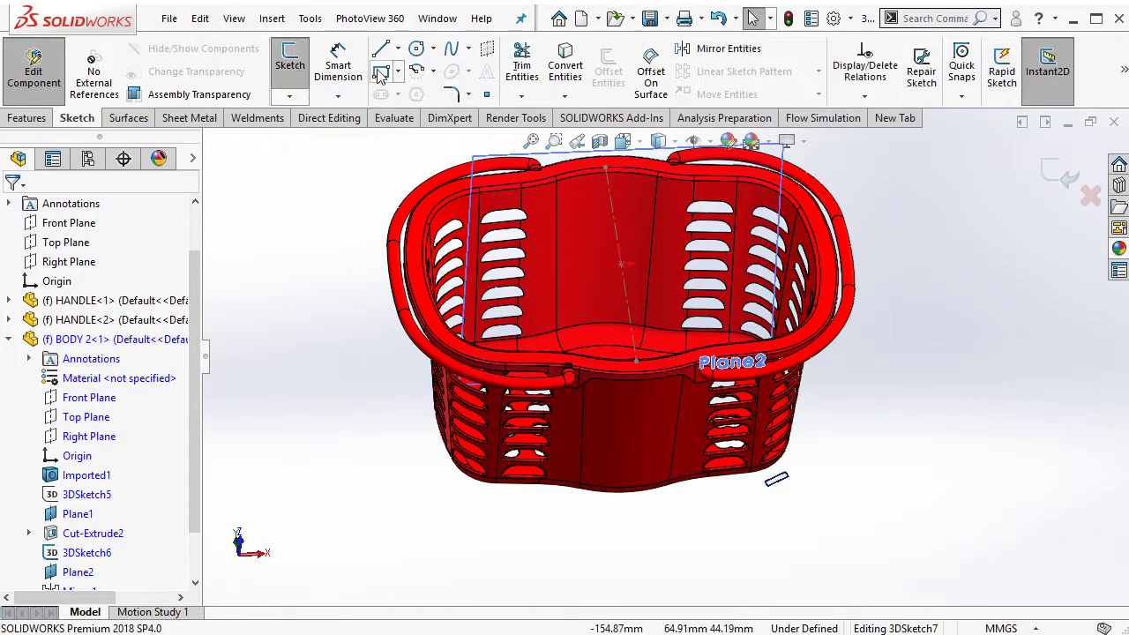
- Draw a short construction centerline on the basket's inner wall and exit 3DSketch7
click(398, 49)
click(422, 93)
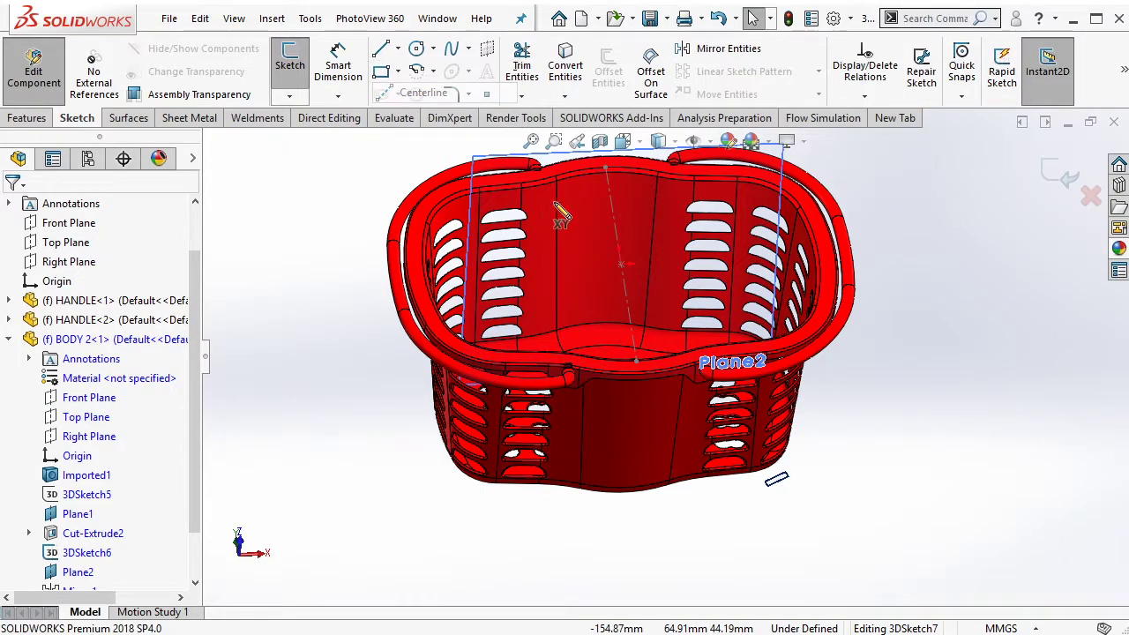
click(622, 264)
scroll(617, 251, down, 5)
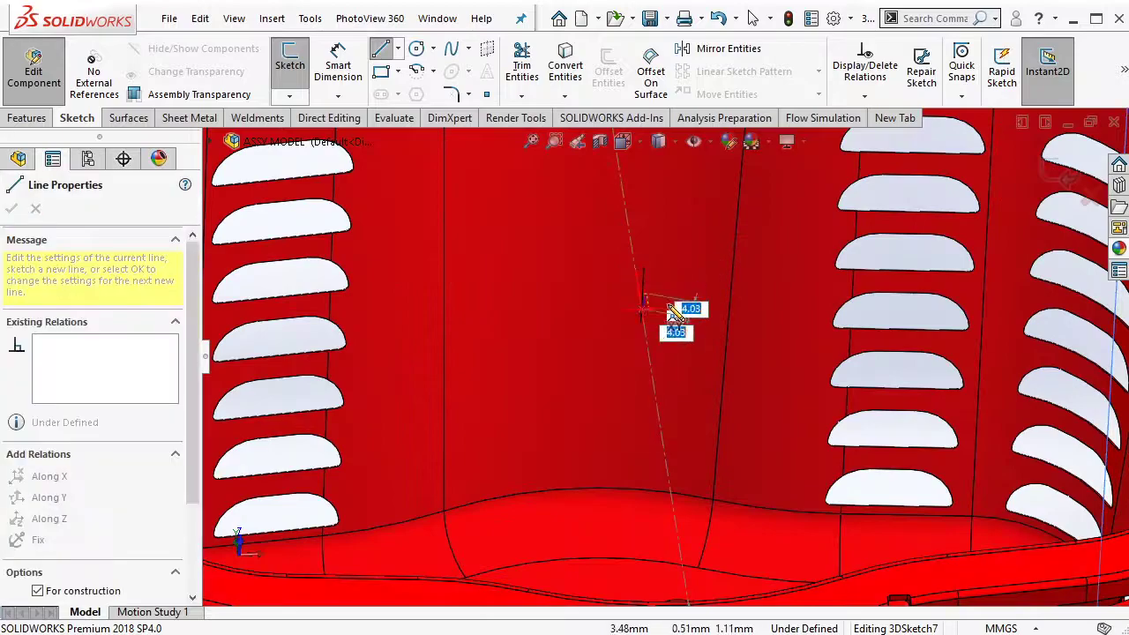
click(790, 308)
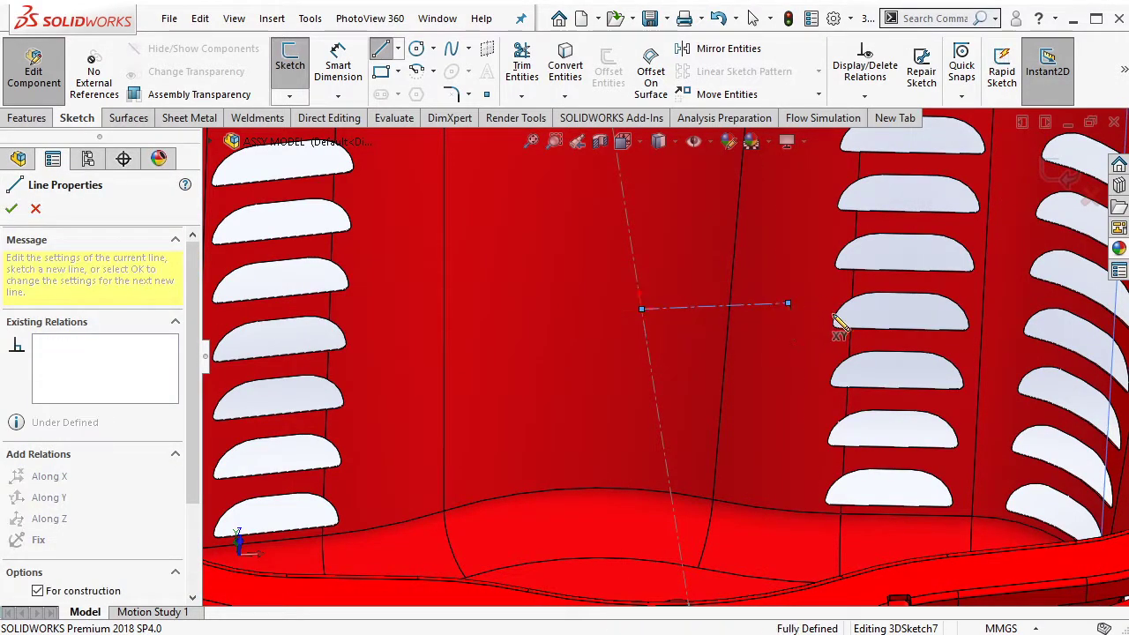
key(Escape)
scroll(661, 304, up, 3)
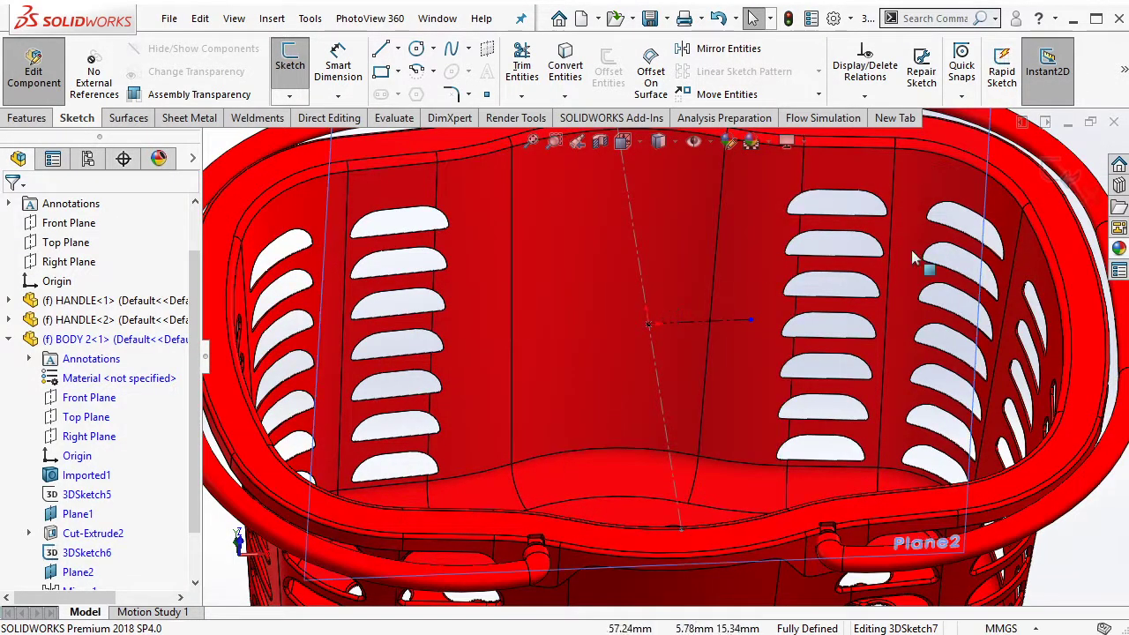
click(1072, 177)
scroll(850, 256, up, 5)
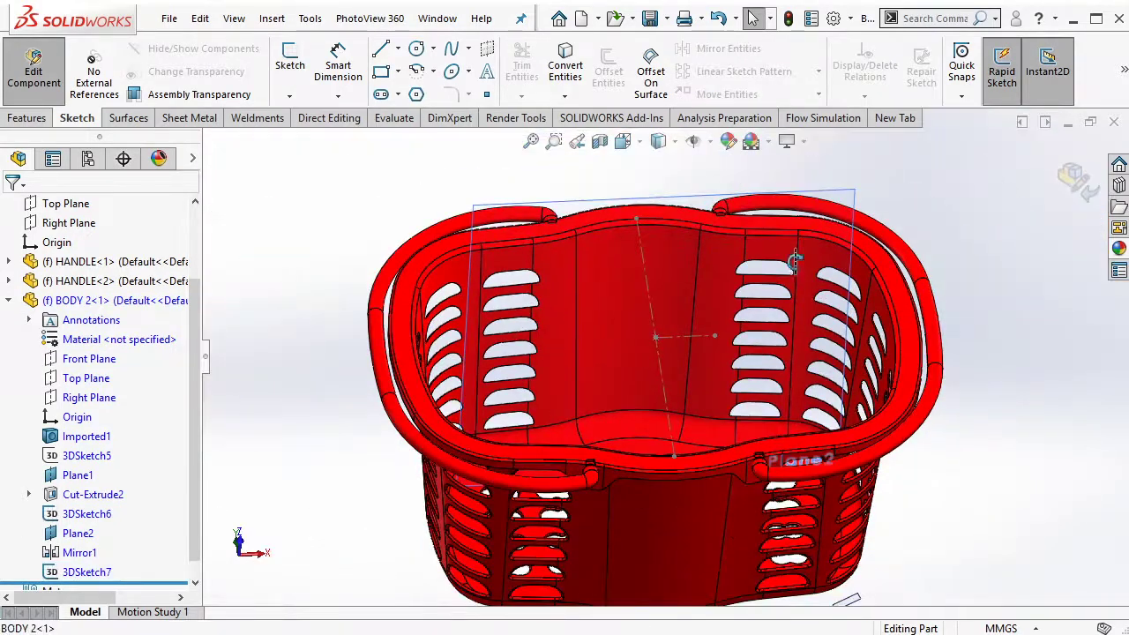
middle_drag(797, 252, 811, 221)
- Create Plane3 through the 3DSketch6 point, perpendicular to the 3DSketch7 line
click(40, 117)
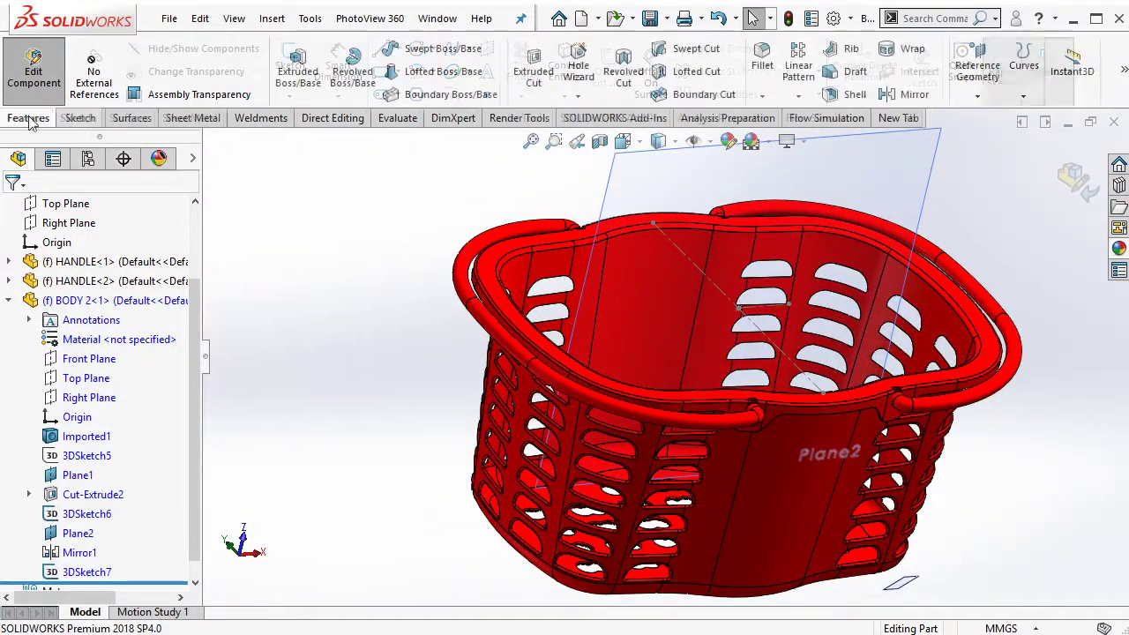
click(977, 88)
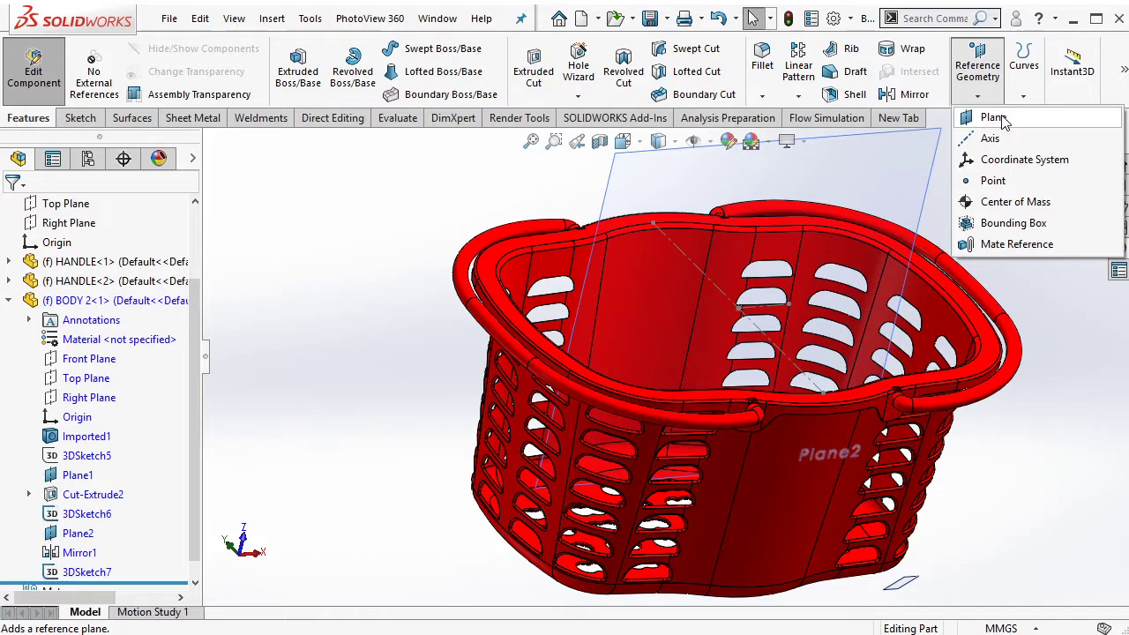
click(994, 118)
middle_drag(776, 265, 729, 321)
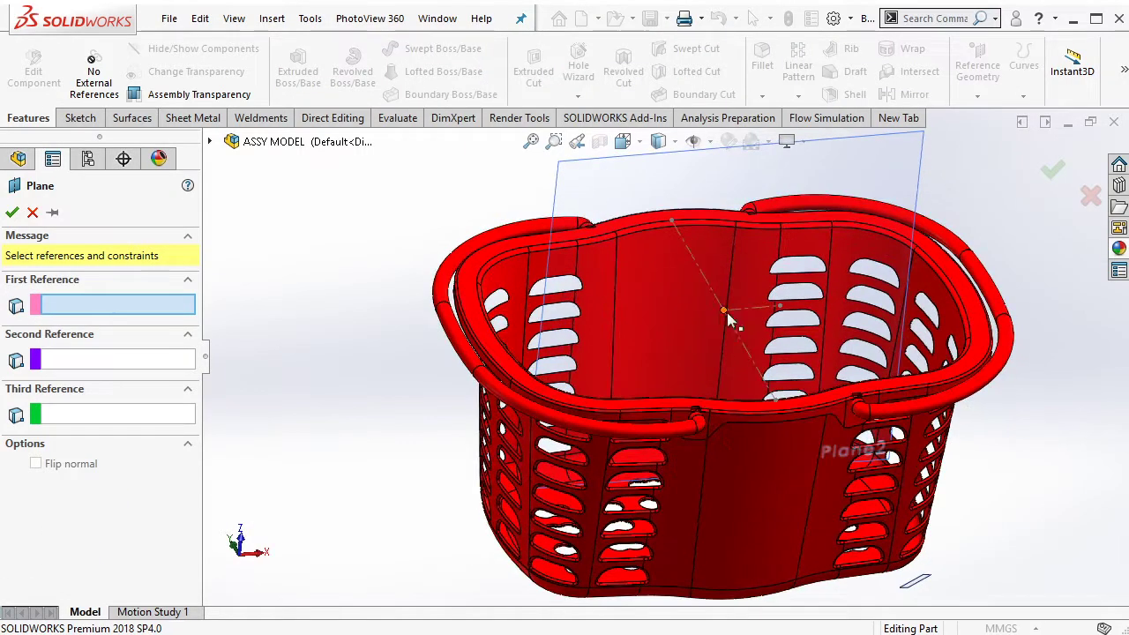
click(724, 312)
click(759, 308)
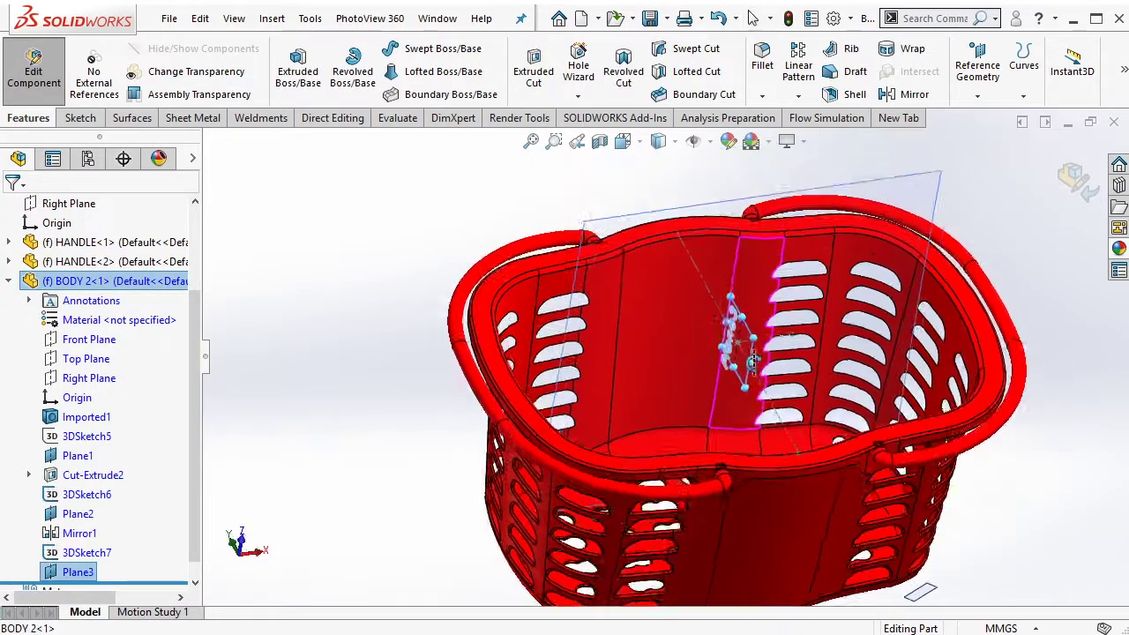
middle_drag(732, 370, 766, 324)
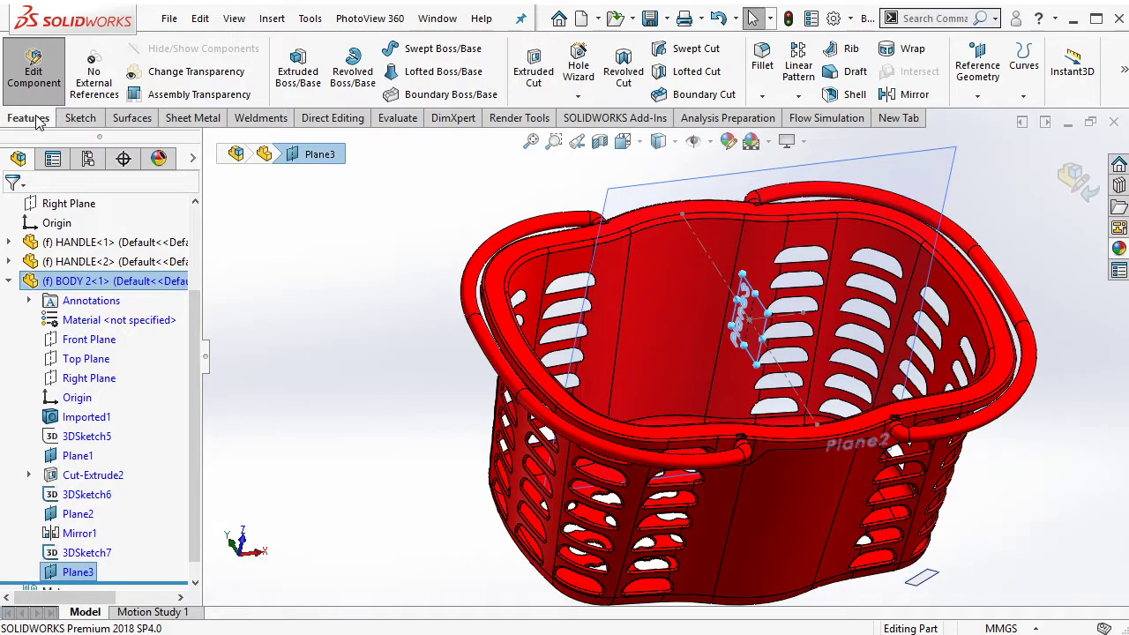
- Mirror Cut-Extrude2 and Mirror1 about Plane3 to put holes in the remaining corners
click(914, 95)
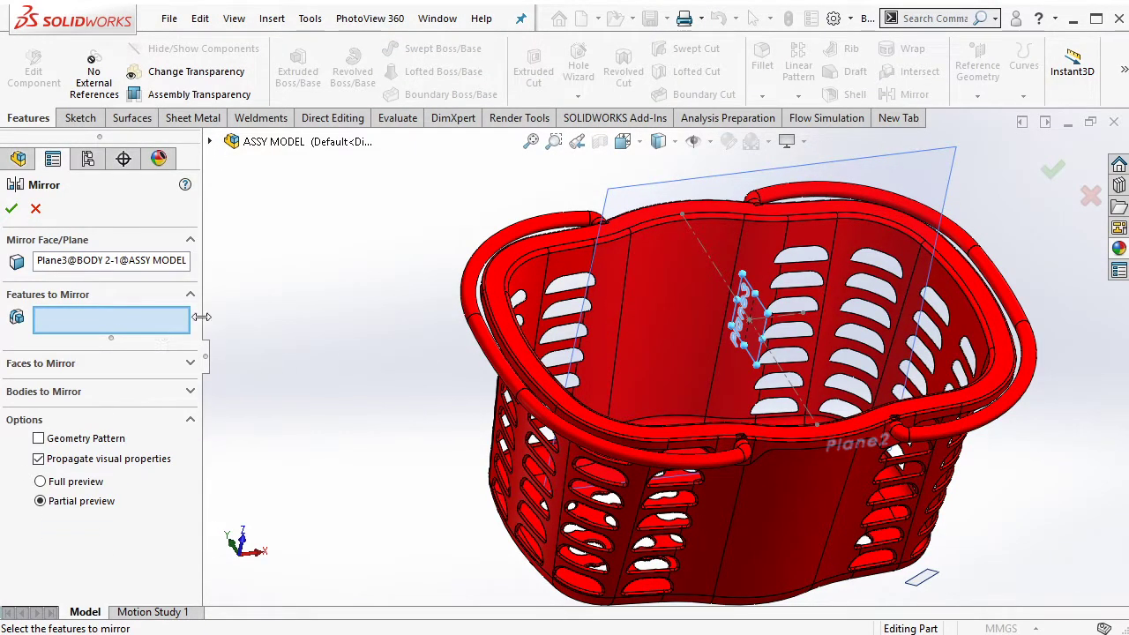
middle_drag(618, 352, 785, 407)
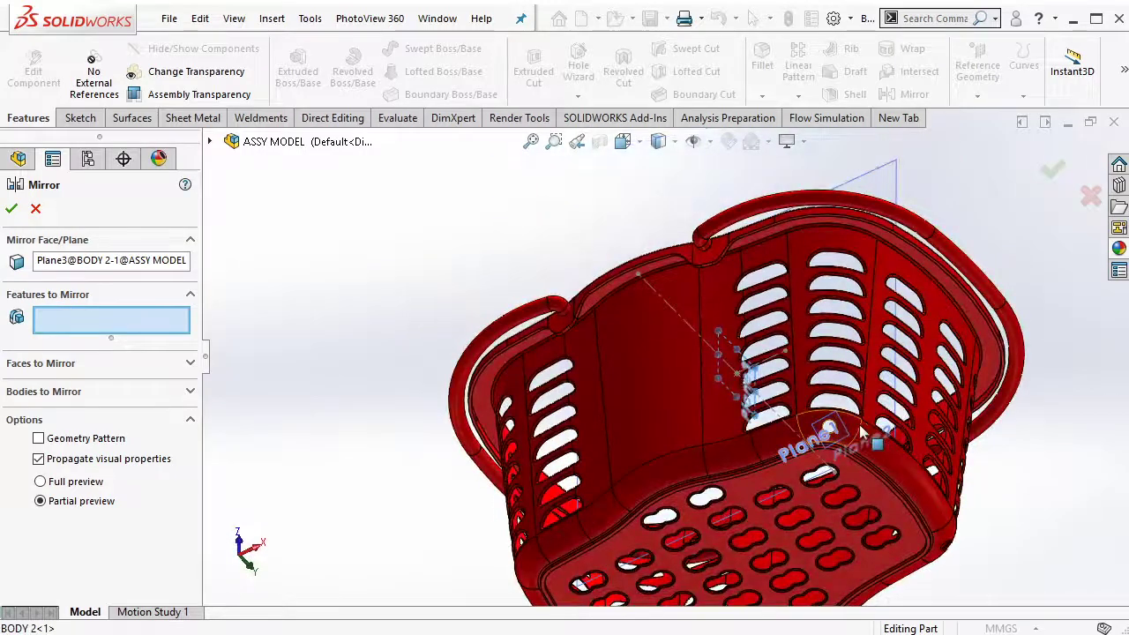
scroll(785, 408, down, 5)
scroll(695, 465, down, 2)
scroll(695, 465, down, 2)
click(616, 402)
scroll(617, 402, up, 3)
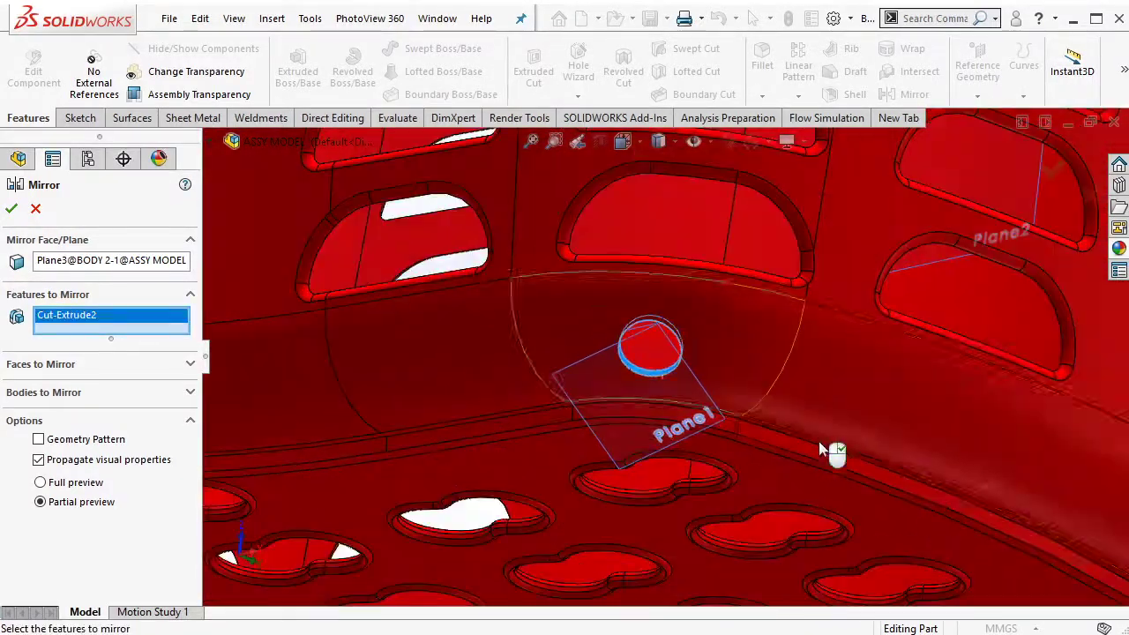
mouse_move(819, 441)
middle_down()
mouse_move(895, 467)
mouse_move(809, 439)
middle_up()
click(838, 474)
scroll(856, 486, up, 2)
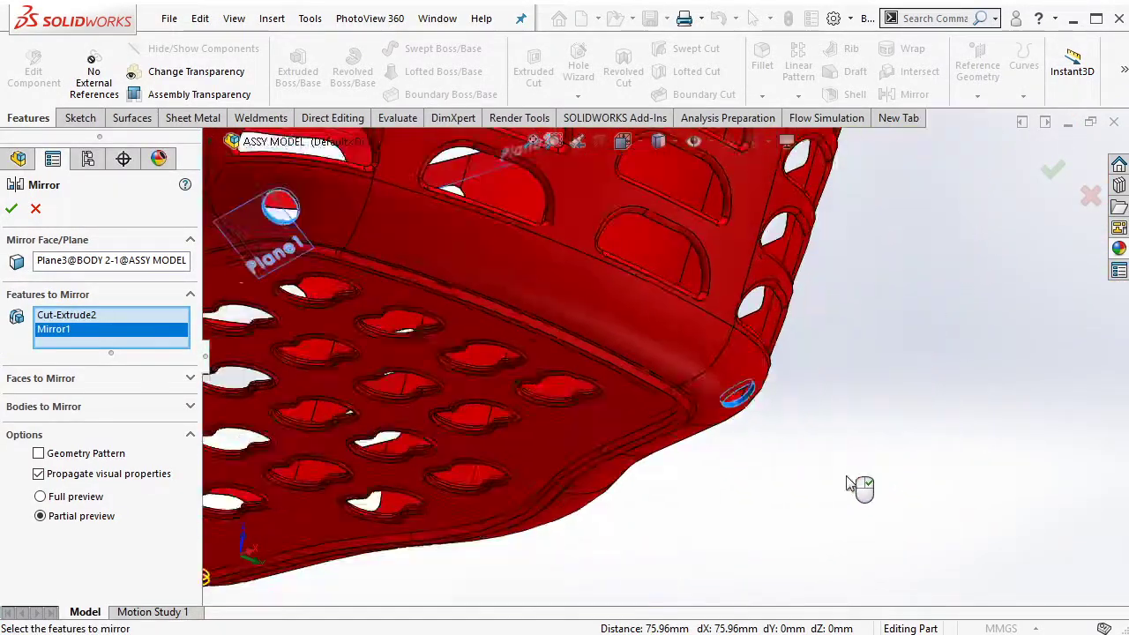
scroll(856, 486, up, 2)
click(1052, 170)
- Inspect the basket's bottom and interior, then end in-place editing of BODY 2
scroll(957, 291, up, 3)
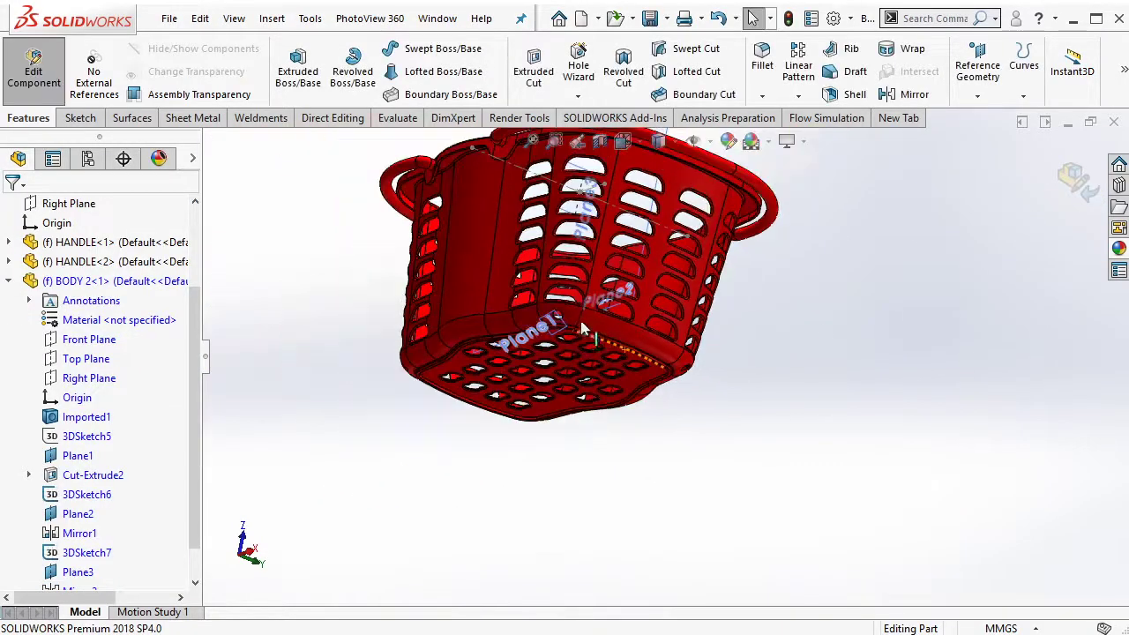
mouse_move(958, 291)
middle_down()
mouse_move(793, 229)
mouse_move(667, 123)
mouse_move(622, 181)
middle_up()
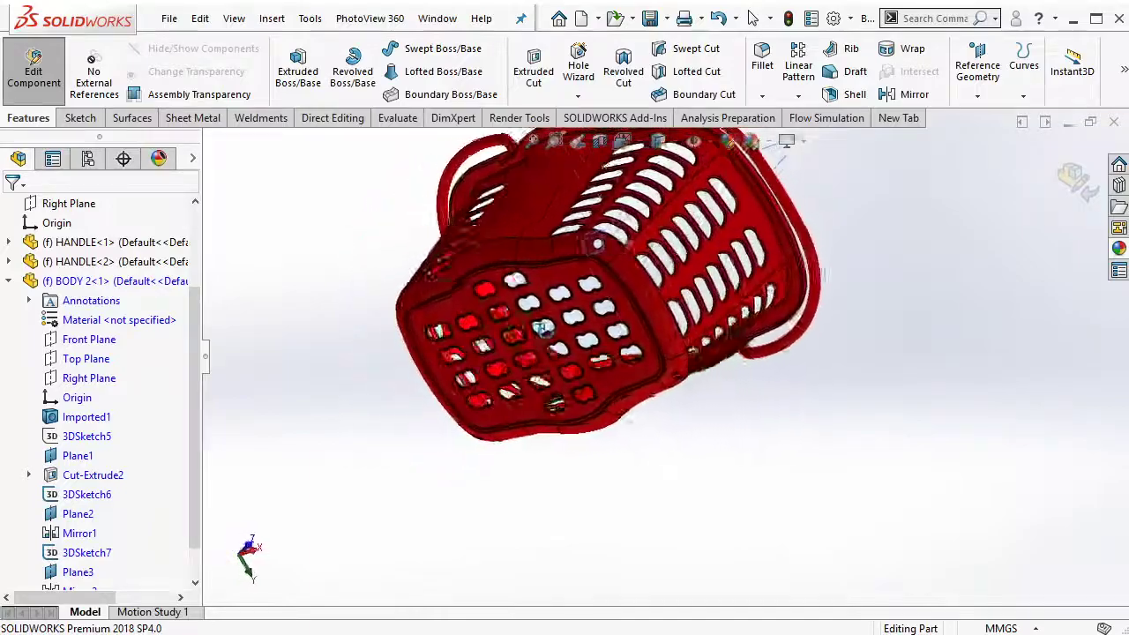
mouse_move(622, 181)
middle_down()
mouse_move(587, 632)
mouse_move(353, 264)
middle_up()
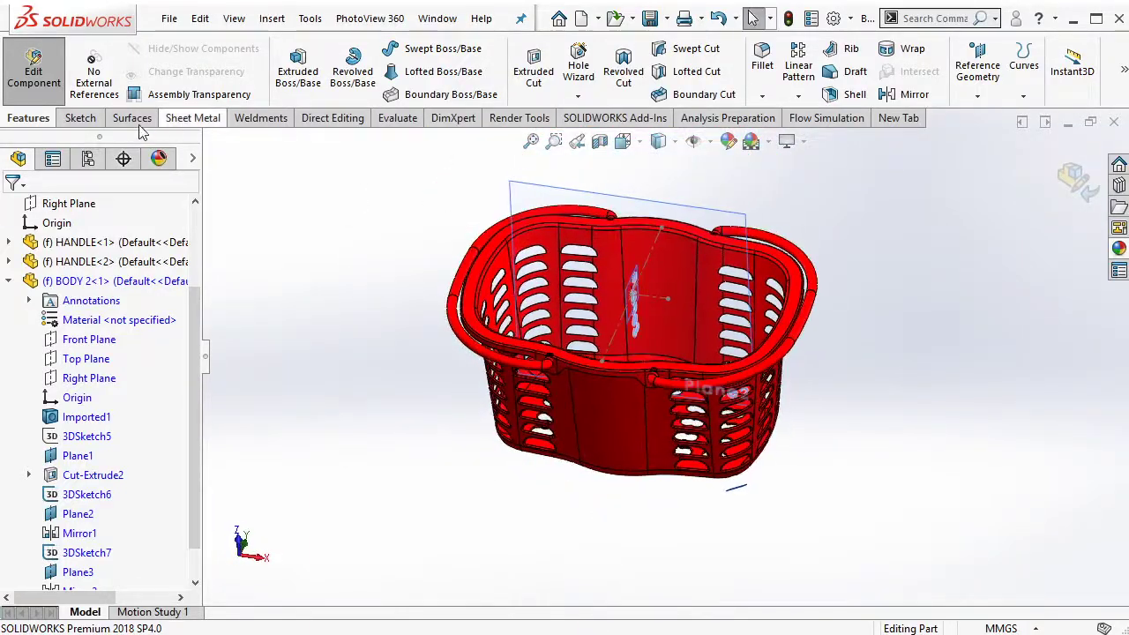
click(33, 71)
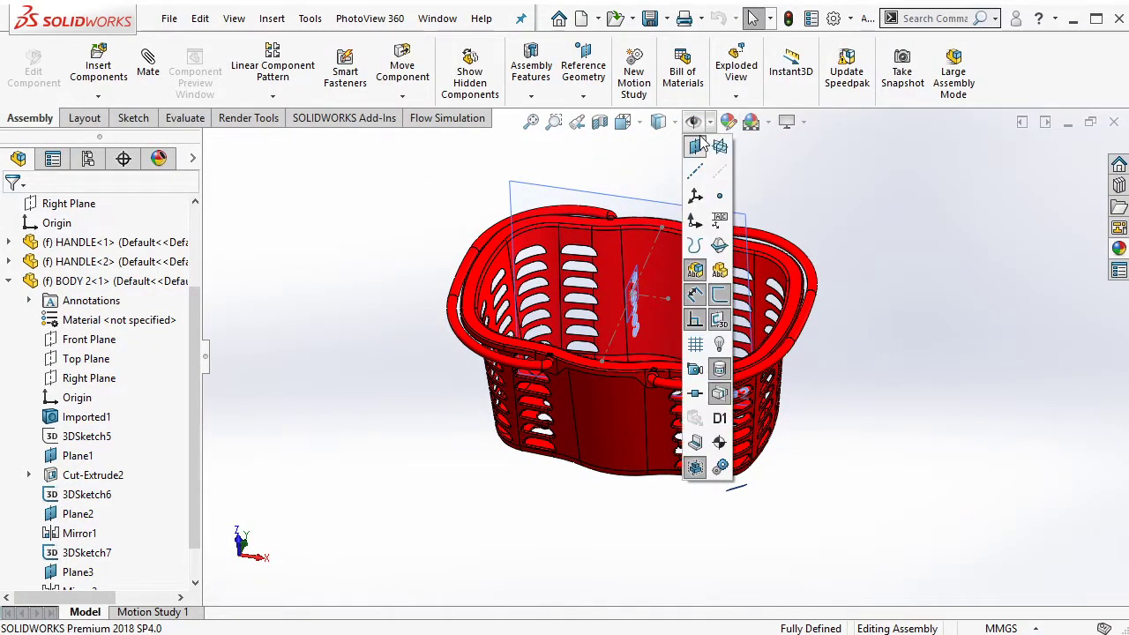
- Hide the reference planes and deselect the basket to view its underside
click(699, 145)
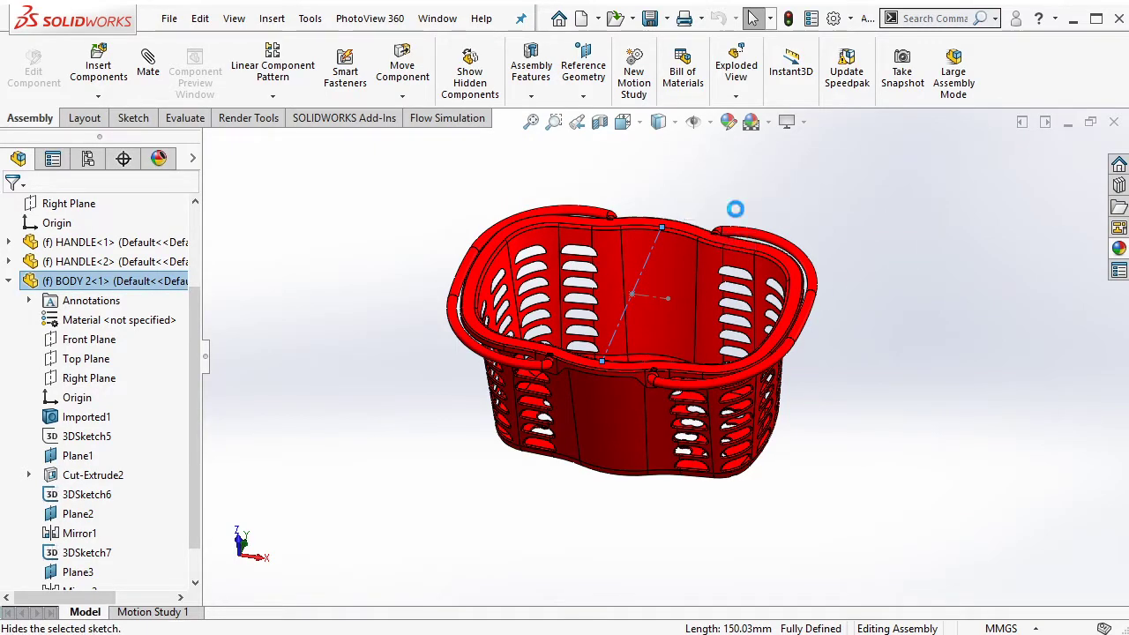
click(844, 284)
mouse_move(844, 284)
middle_down()
mouse_move(511, 312)
mouse_move(585, 307)
mouse_move(587, 328)
mouse_move(570, 283)
mouse_move(550, 353)
mouse_move(708, 344)
mouse_move(688, 356)
mouse_move(544, 320)
mouse_move(413, 369)
middle_up()
click(667, 335)
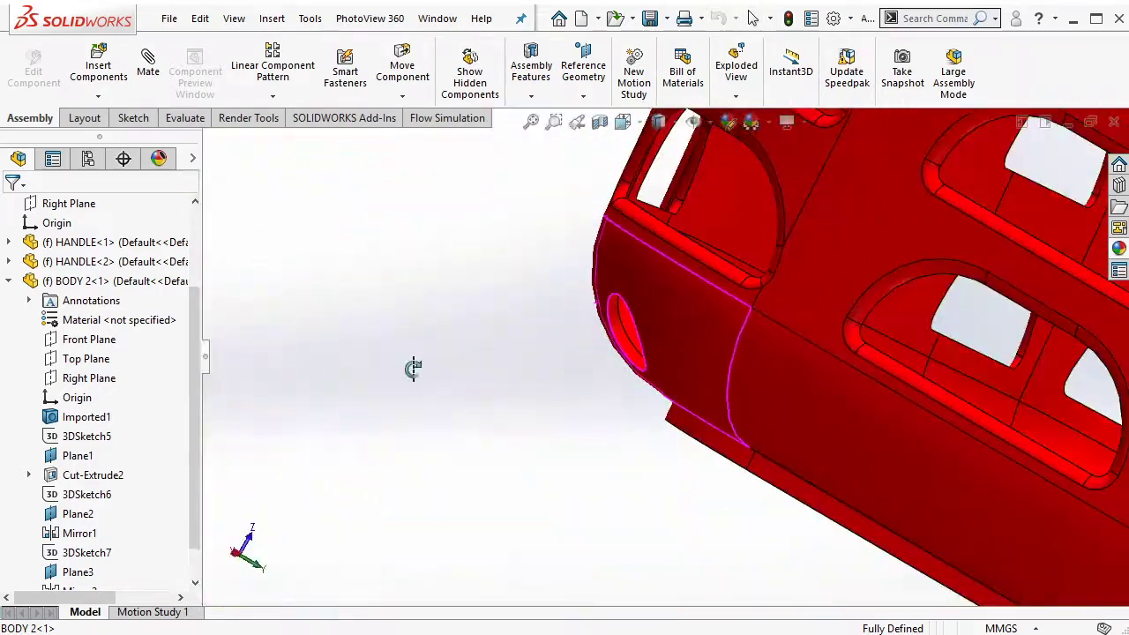
mouse_move(680, 340)
middle_down()
mouse_move(741, 295)
mouse_move(521, 297)
mouse_move(587, 379)
mouse_move(555, 291)
mouse_move(572, 295)
mouse_move(511, 252)
mouse_move(508, 271)
mouse_move(605, 373)
mouse_move(574, 252)
mouse_move(513, 255)
mouse_move(503, 297)
middle_up()
key(ctrl+6)
scroll(513, 255, down, 3)
scroll(602, 357, up, 3)
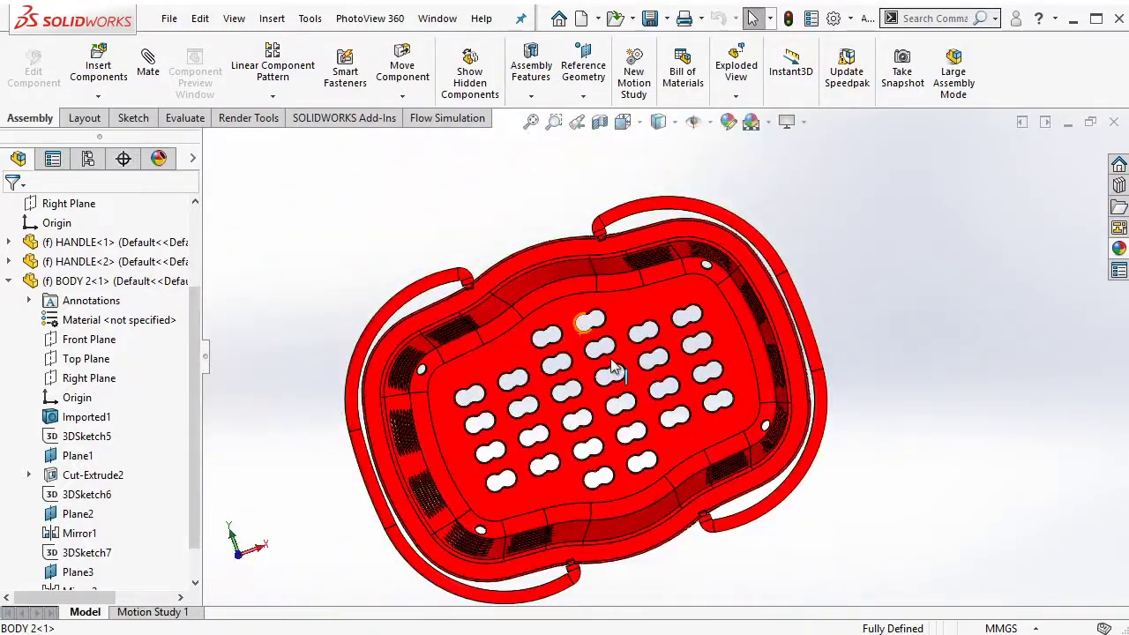
mouse_move(696, 294)
middle_down()
mouse_move(650, 181)
mouse_move(701, 244)
middle_up()
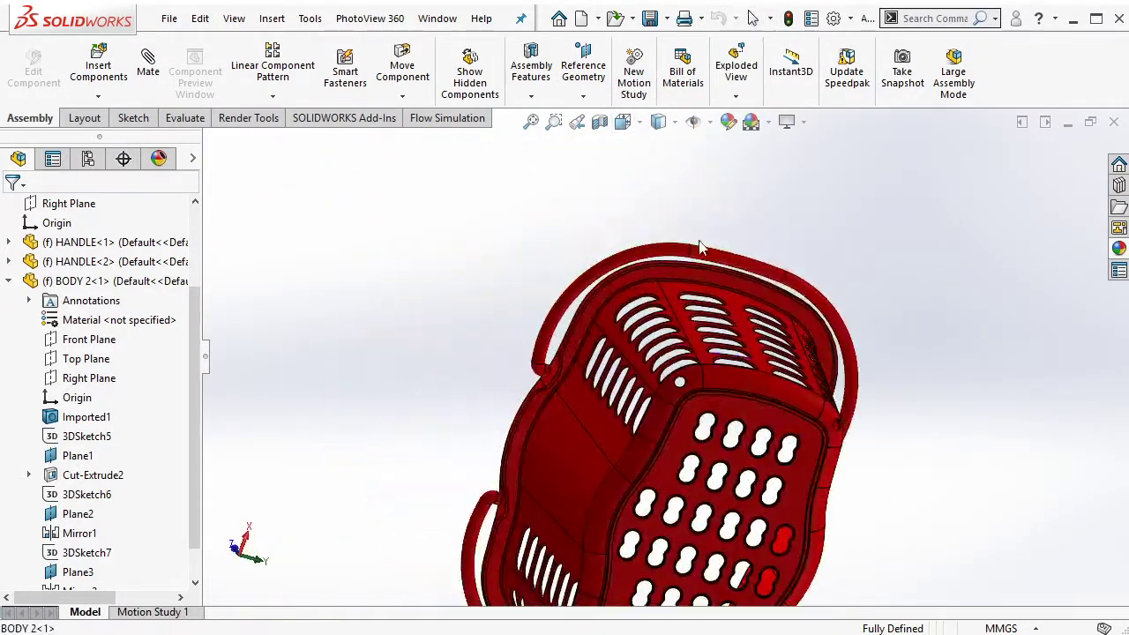
scroll(704, 370, down, 3)
scroll(645, 353, down, 2)
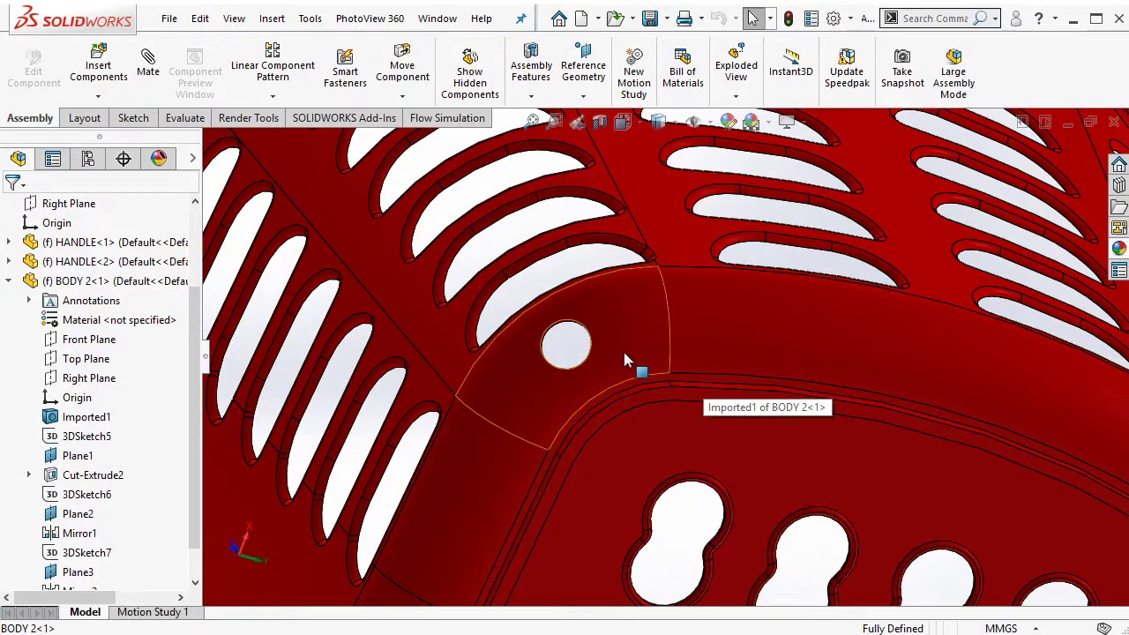
scroll(625, 360, up, 3)
mouse_move(641, 459)
middle_down()
mouse_move(739, 349)
mouse_move(631, 425)
mouse_move(912, 396)
mouse_move(944, 445)
middle_up()
scroll(944, 446, up, 3)
scroll(801, 382, down, 3)
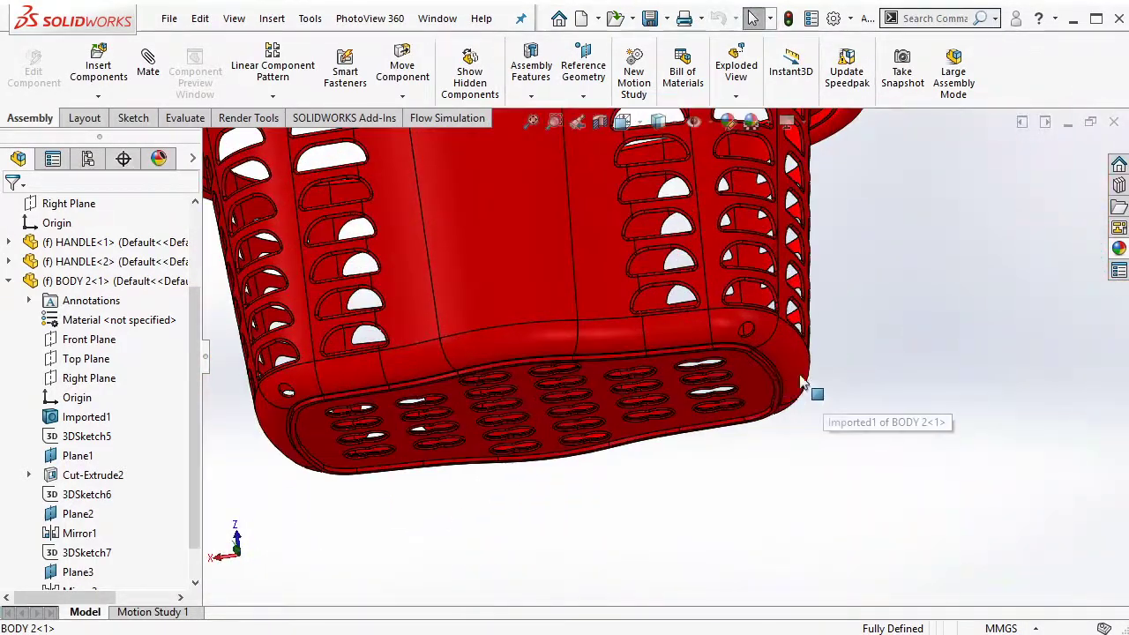
scroll(588, 396, up, 3)
scroll(588, 396, down, 3)
mouse_move(588, 396)
middle_down()
mouse_move(616, 174)
mouse_move(567, 284)
mouse_move(726, 474)
middle_up()
scroll(657, 328, up, 3)
scroll(657, 300, down, 3)
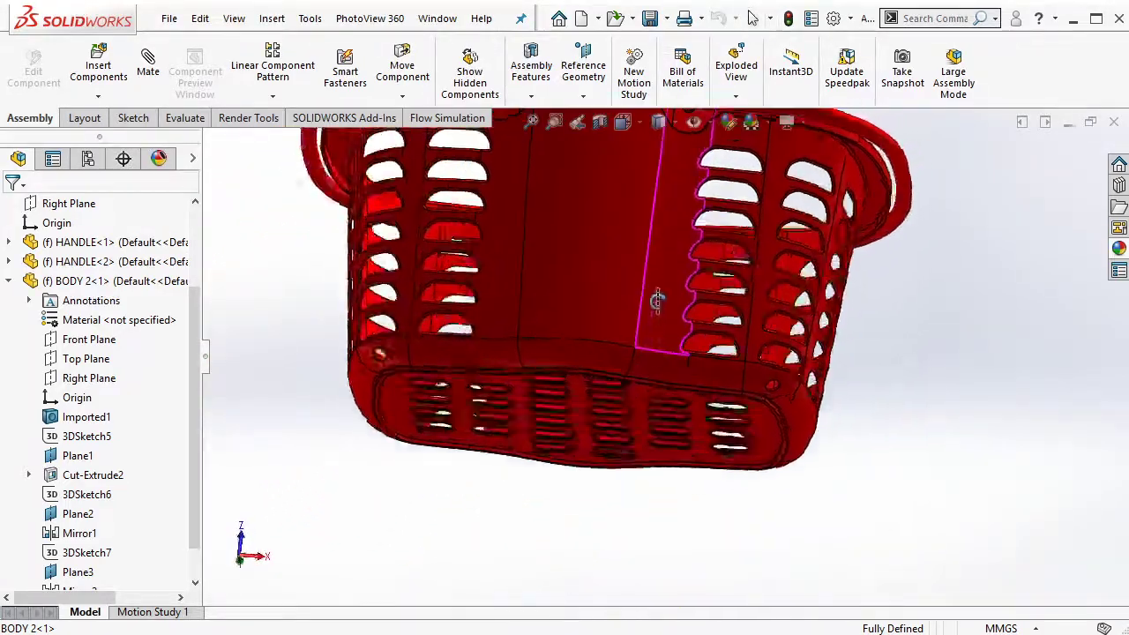
scroll(657, 301, up, 3)
scroll(681, 259, down, 3)
mouse_move(680, 259)
middle_down()
mouse_move(600, 305)
mouse_move(629, 250)
mouse_move(670, 320)
mouse_move(660, 267)
mouse_move(622, 293)
mouse_move(588, 252)
middle_up()
scroll(728, 373, down, 3)
scroll(530, 264, up, 3)
scroll(521, 204, down, 3)
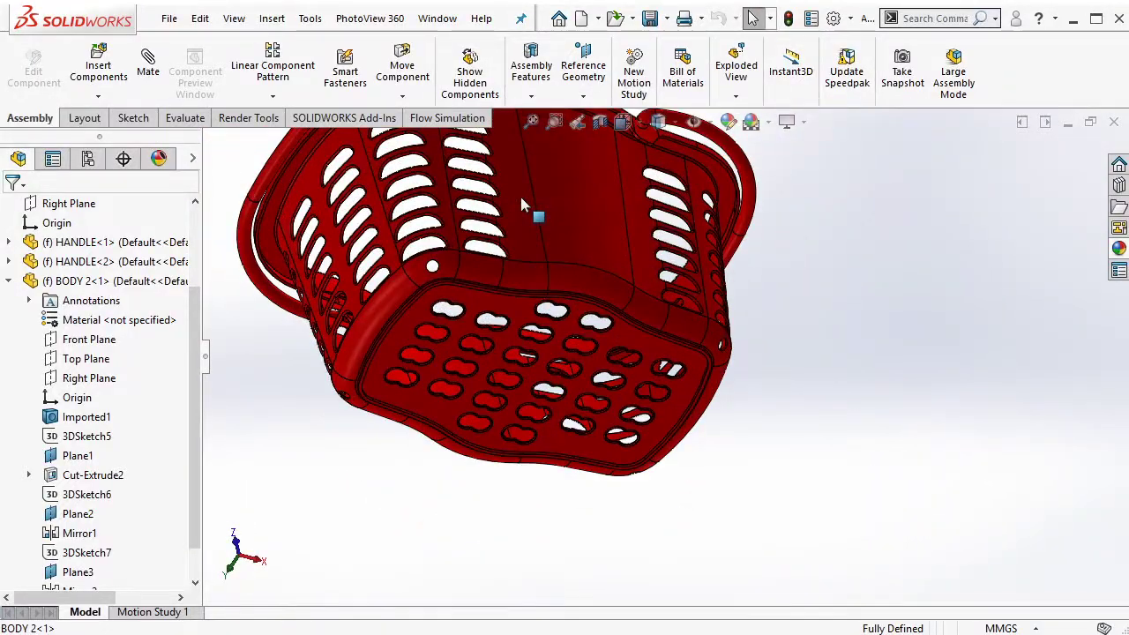
mouse_move(519, 193)
middle_down()
mouse_move(616, 221)
mouse_move(567, 252)
mouse_move(500, 263)
mouse_move(489, 304)
mouse_move(504, 315)
mouse_move(485, 321)
mouse_move(565, 300)
mouse_move(582, 282)
middle_up()
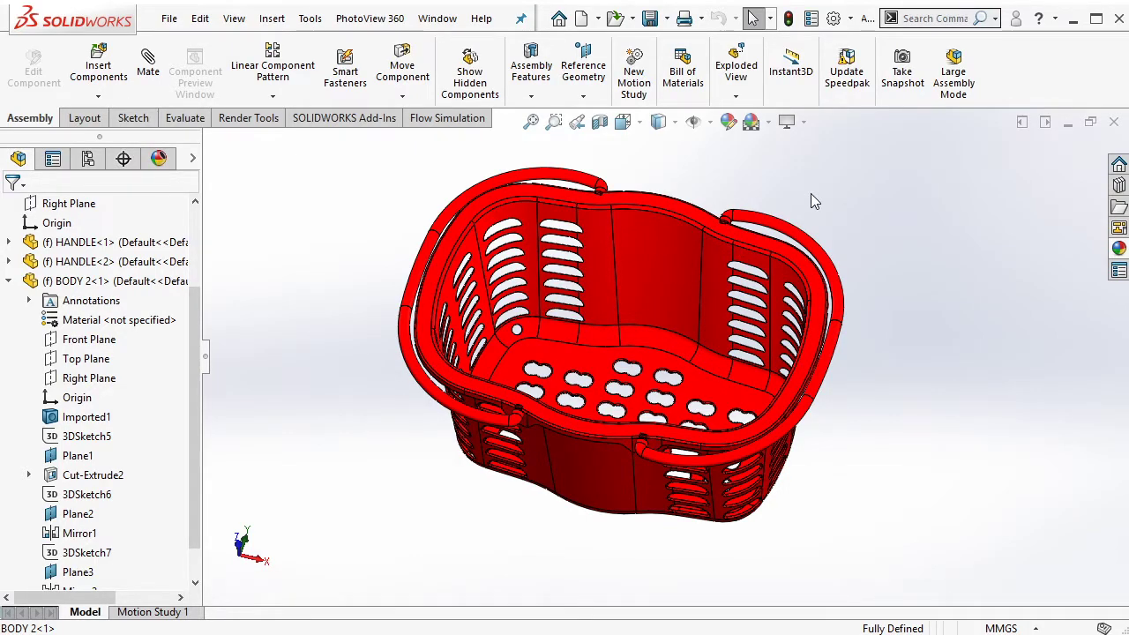
scroll(594, 303, down, 2)
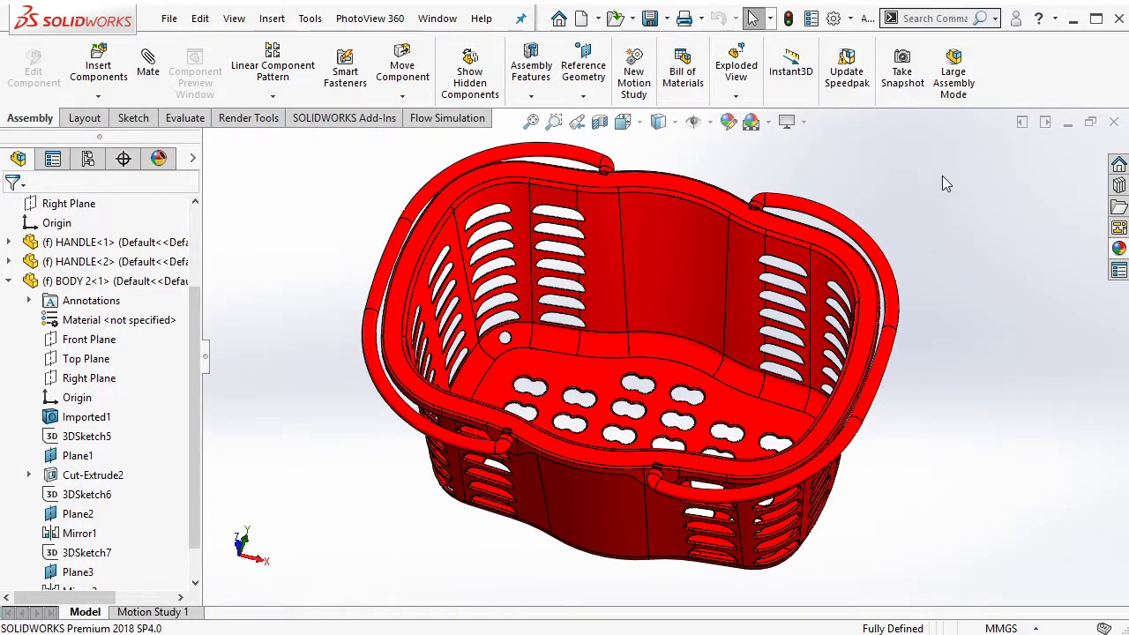
mouse_move(640, 305)
middle_down()
mouse_move(618, 322)
mouse_move(623, 389)
mouse_move(605, 167)
mouse_move(572, 183)
mouse_move(590, 202)
mouse_move(612, 188)
mouse_move(626, 212)
mouse_move(617, 193)
mouse_move(623, 234)
middle_up()
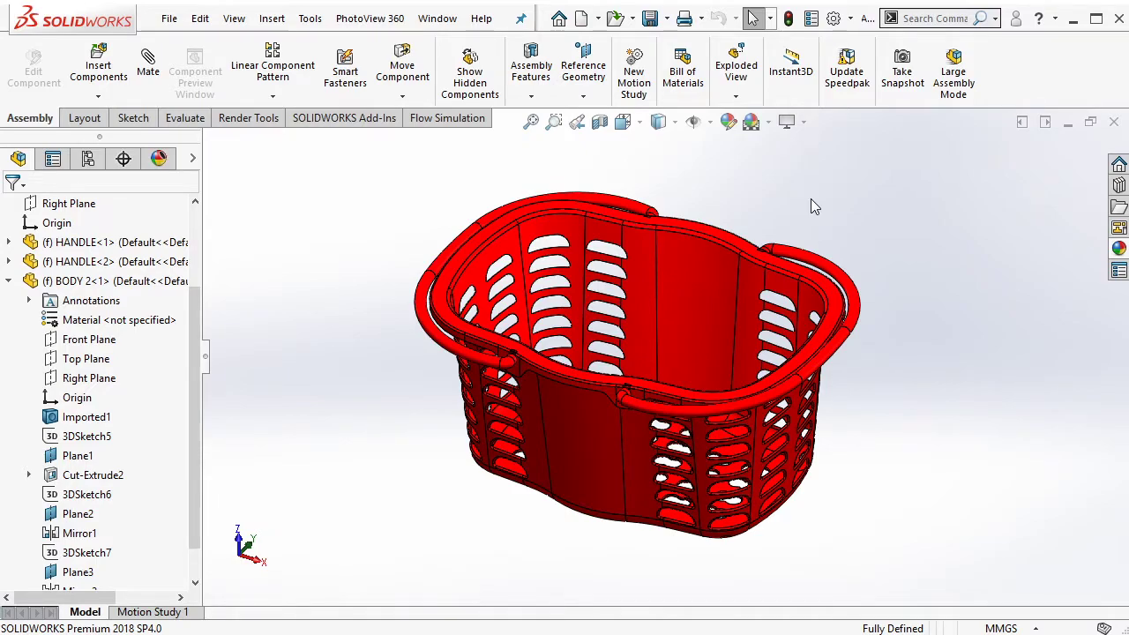
middle_drag(811, 199, 818, 240)
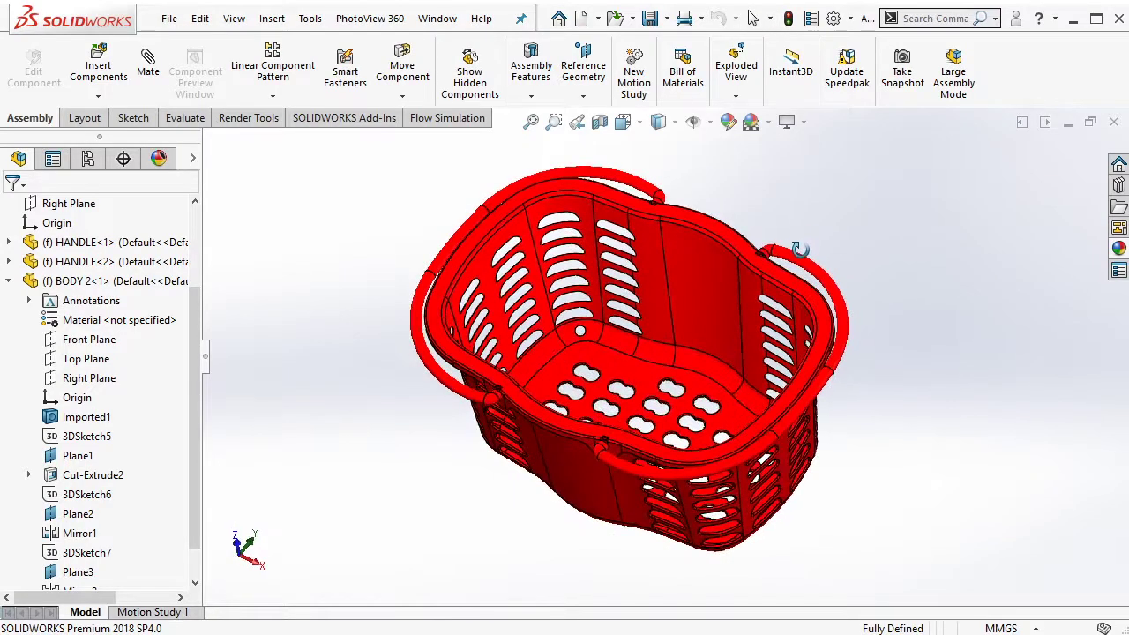